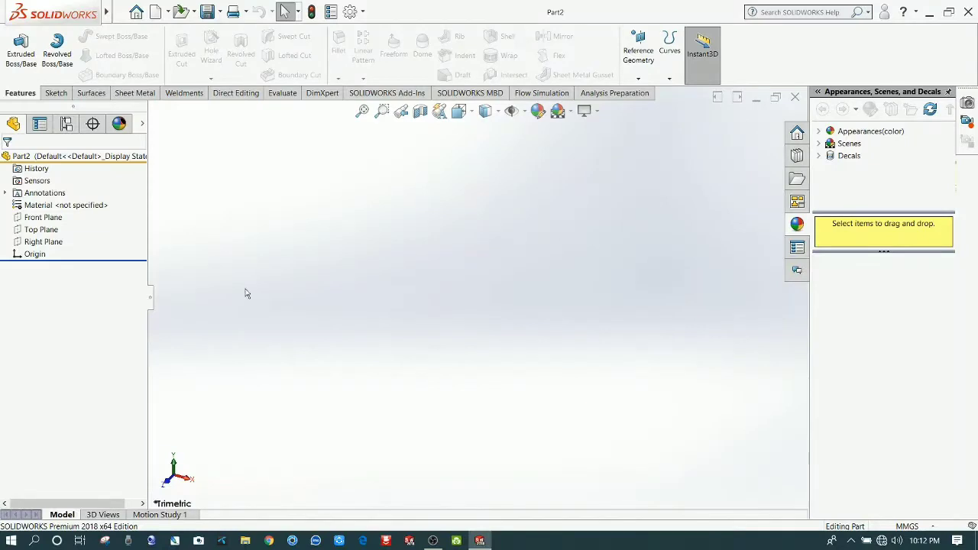
Start a sketch on the Front Plane and draw a vertical centerline about 88 mm long upward from the origin.
click(43, 217)
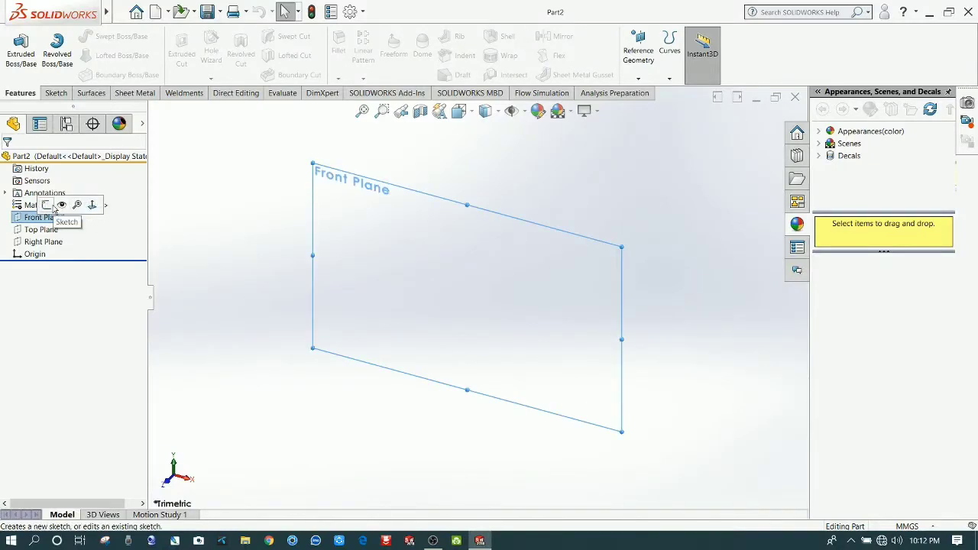
click(52, 207)
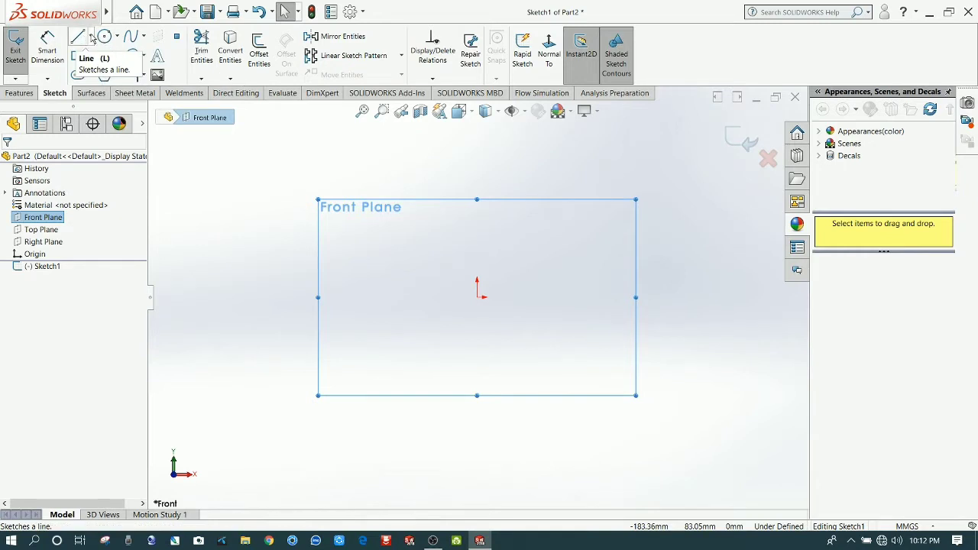
click(91, 36)
click(98, 64)
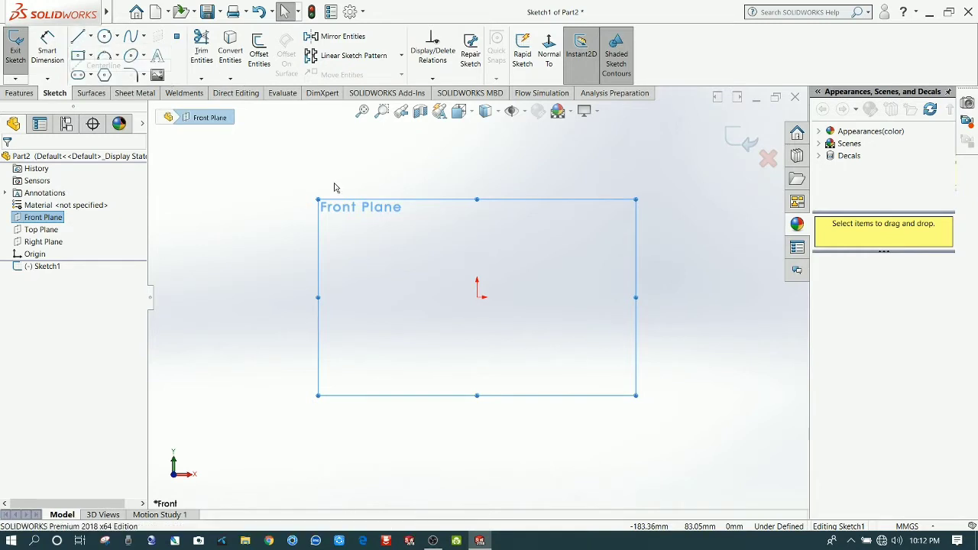
click(476, 298)
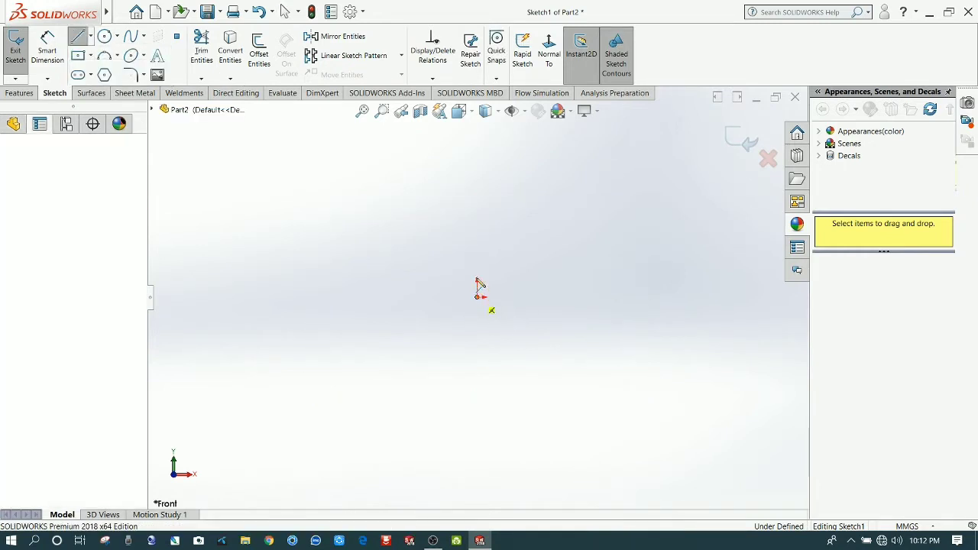
click(477, 142)
right_click(458, 191)
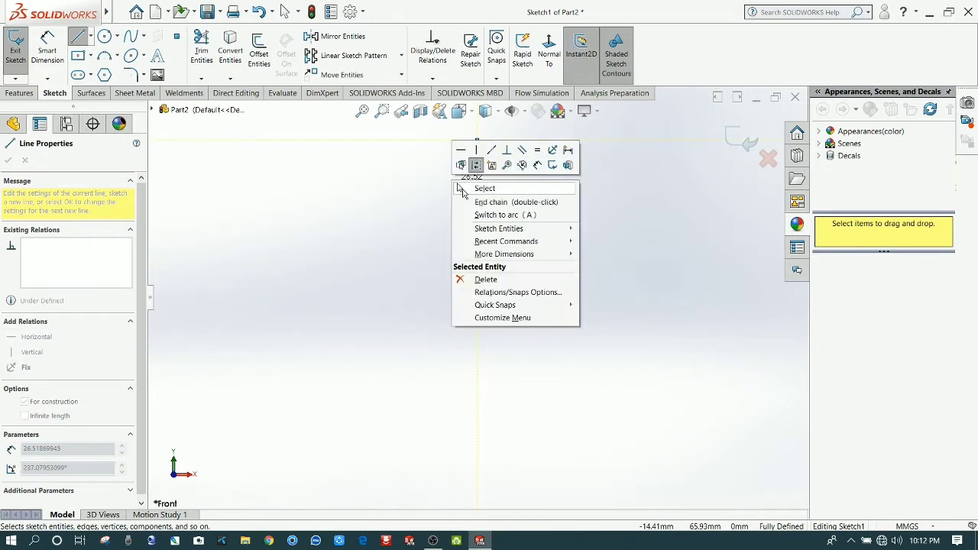
click(472, 188)
Sketch two concentric circles centred on the origin, with radii of about 22 mm and 9.7 mm.
click(104, 36)
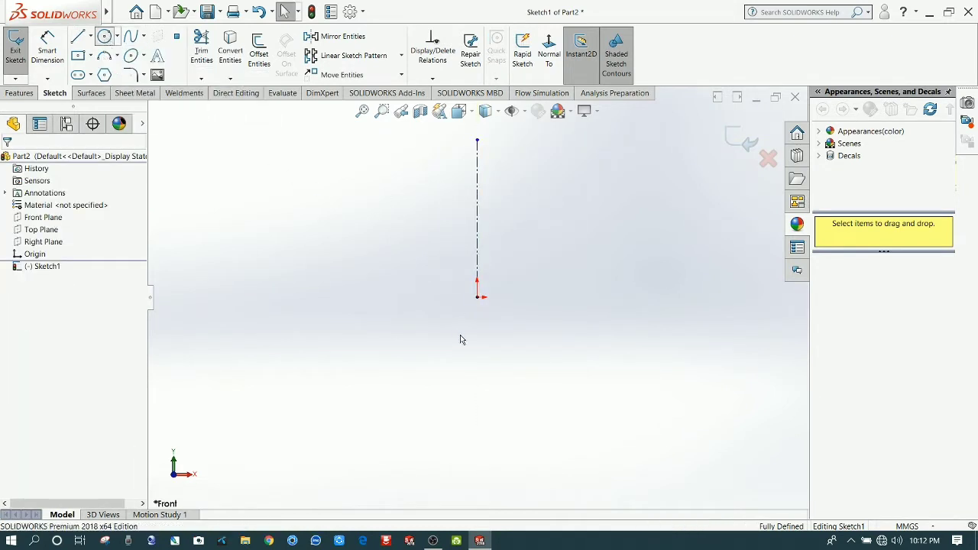
click(478, 297)
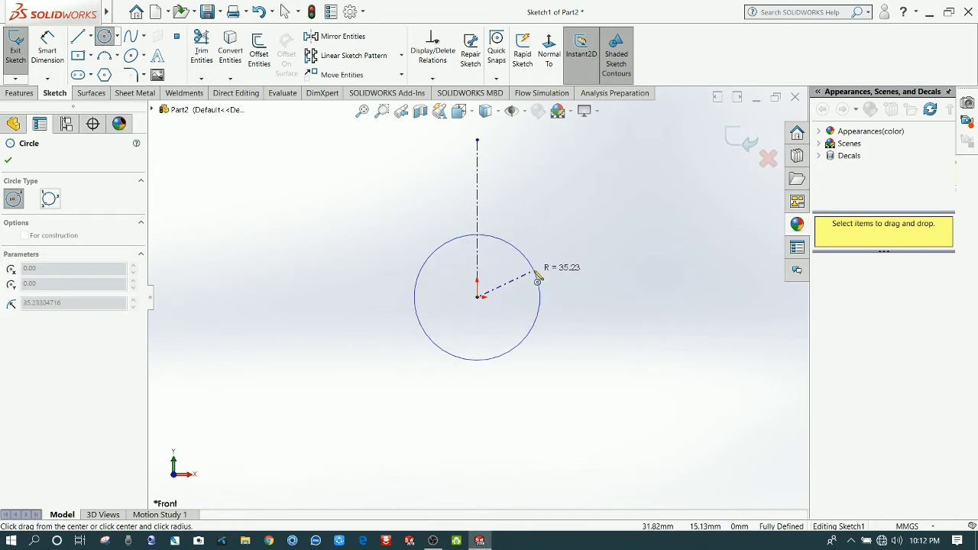
click(517, 288)
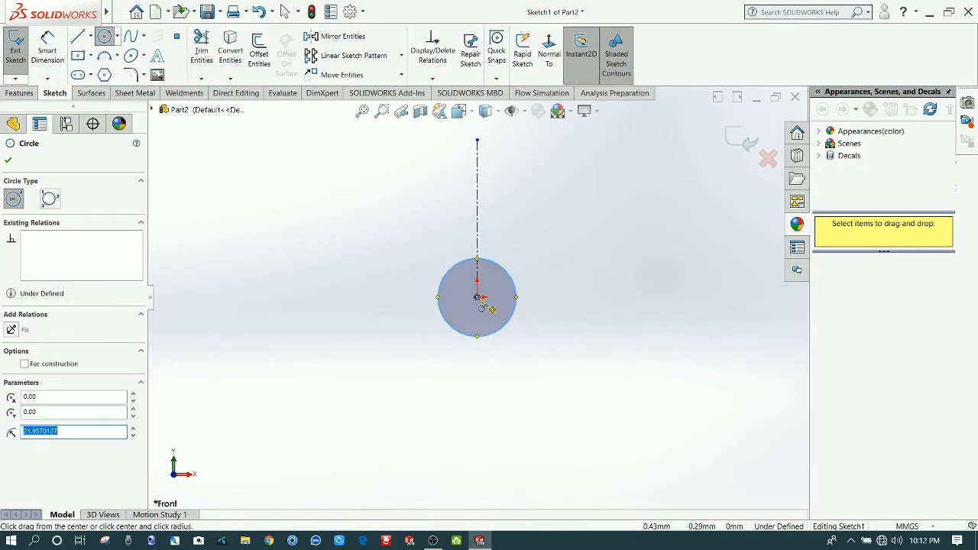
click(477, 297)
click(488, 285)
Sketch two concentric circles at the centerline's upper end, with radii of about 7 mm and 14.5 mm.
scroll(466, 230, down, 1)
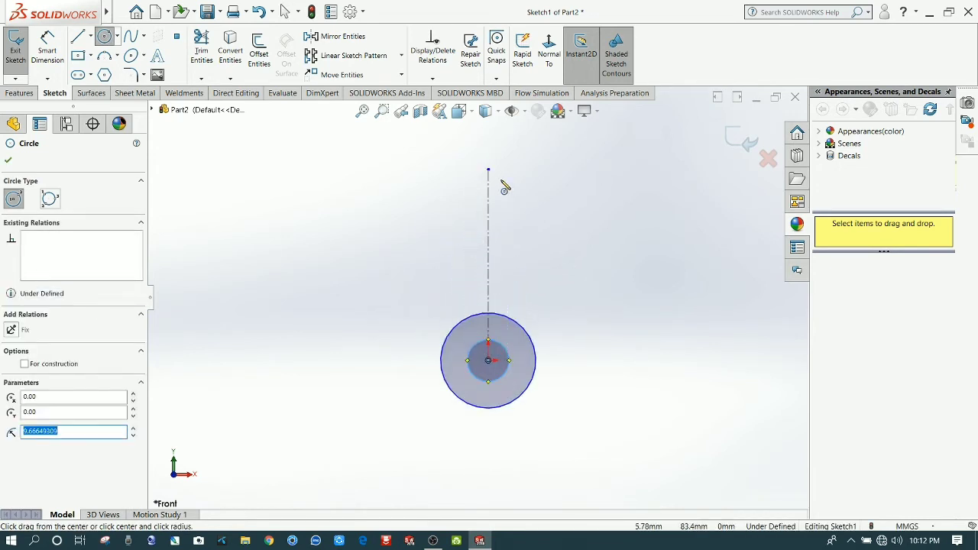
click(489, 170)
click(500, 159)
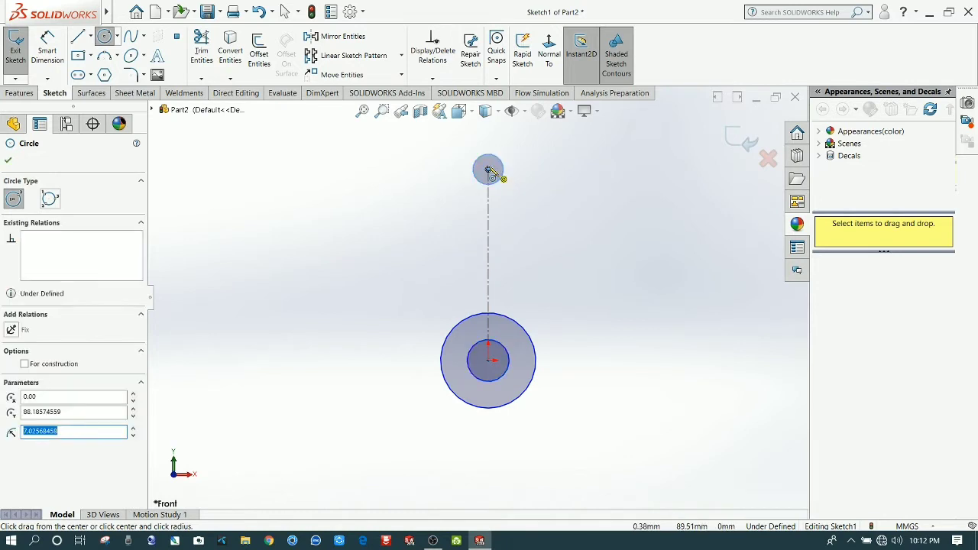
click(489, 170)
click(509, 147)
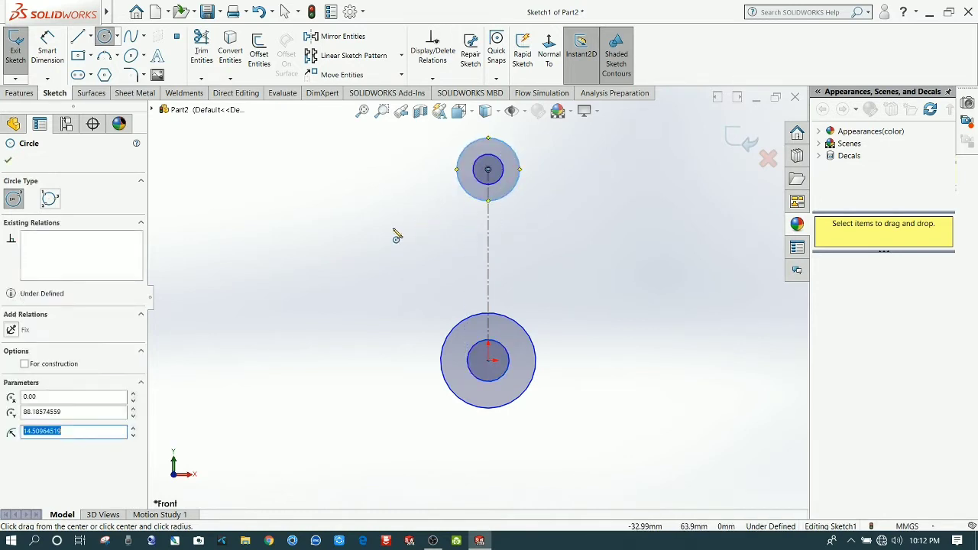
Connect the two outer circles with a straight line on each side, joining their left and right quadrant points.
click(78, 37)
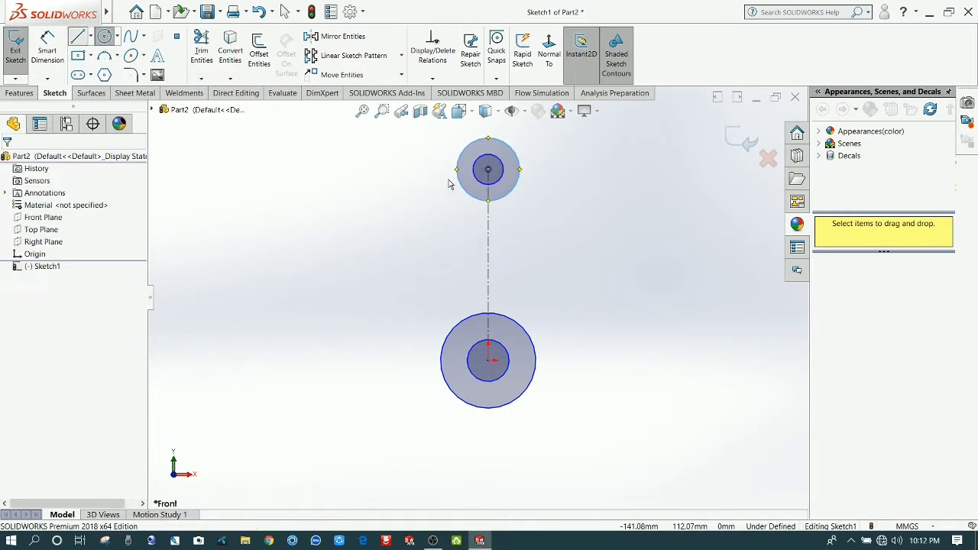
click(456, 171)
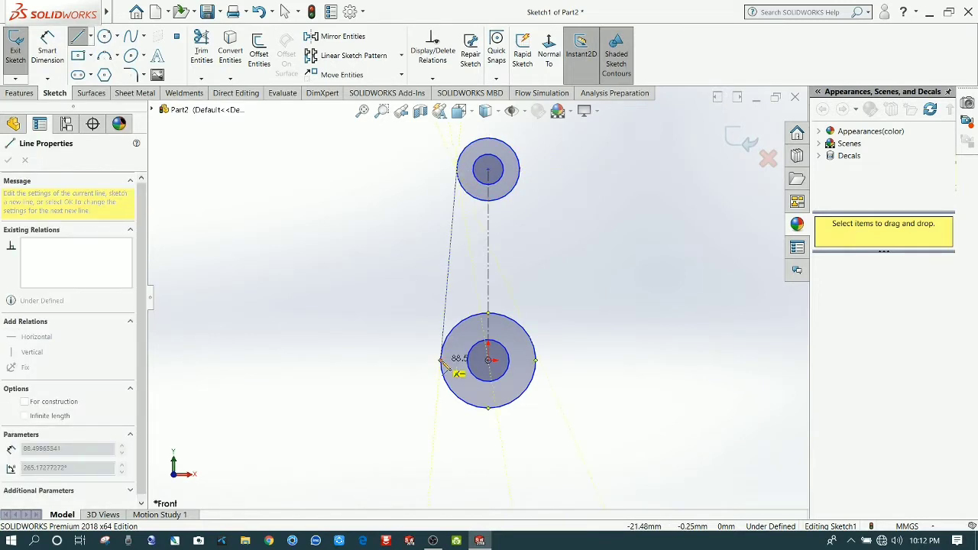
click(441, 361)
right_click(417, 291)
click(428, 301)
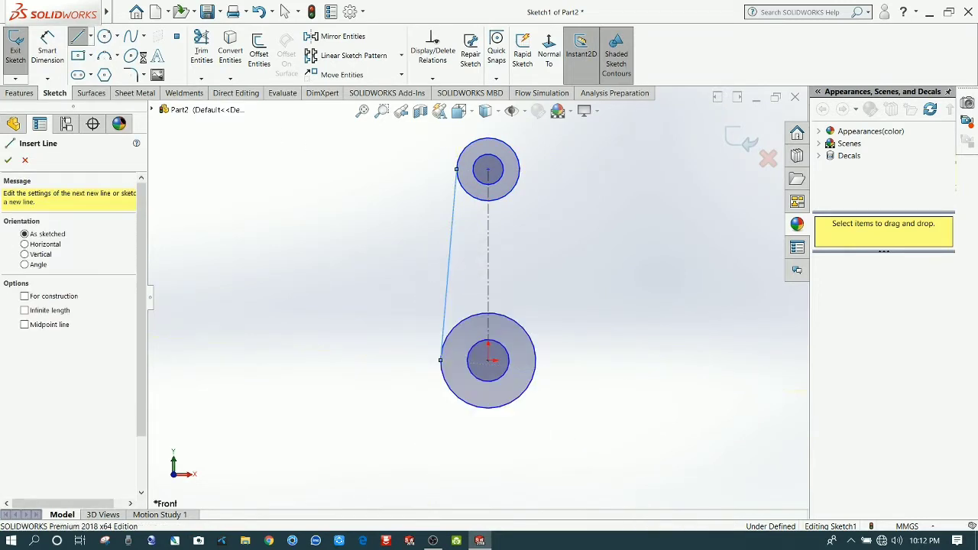
key(l)
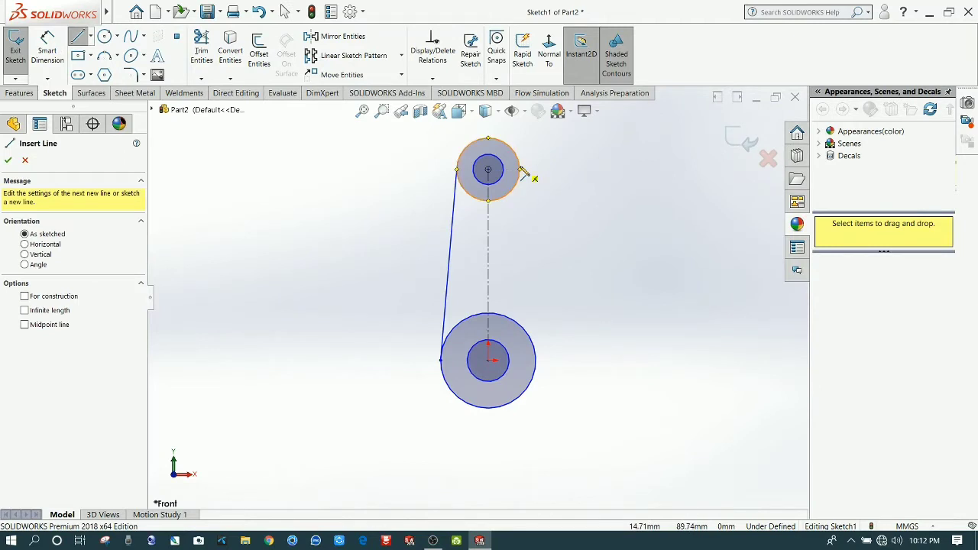
click(520, 169)
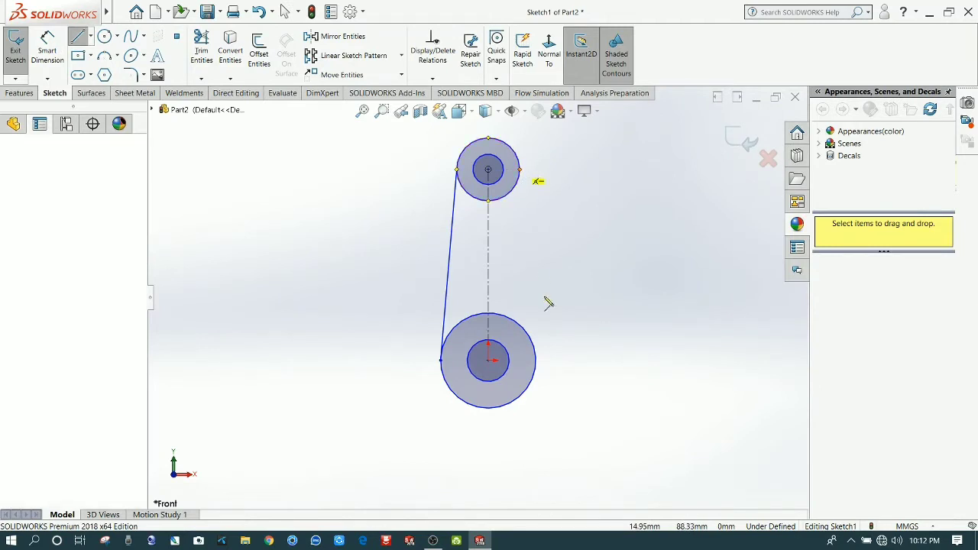
click(535, 359)
key(Escape)
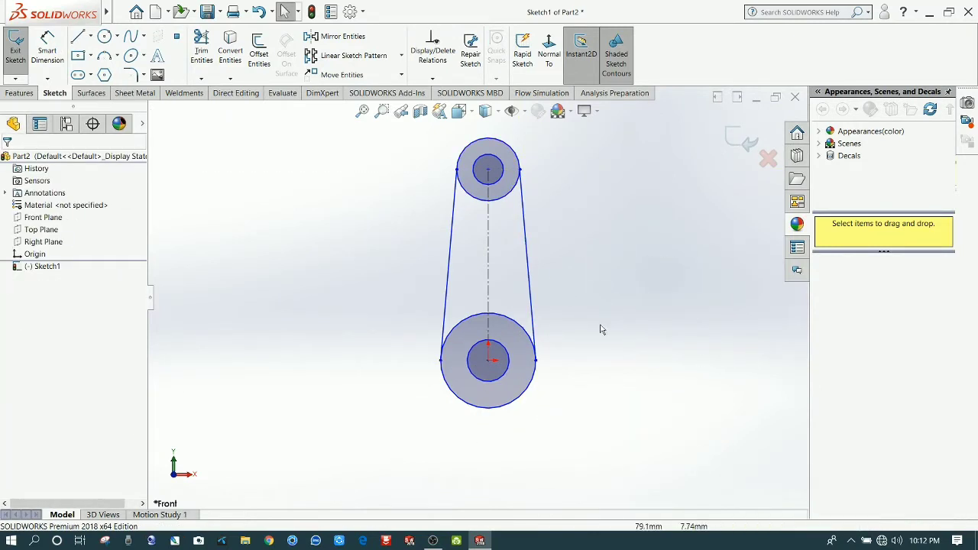
Dimension the lower outer circle with a diameter of 50 mm.
click(47, 47)
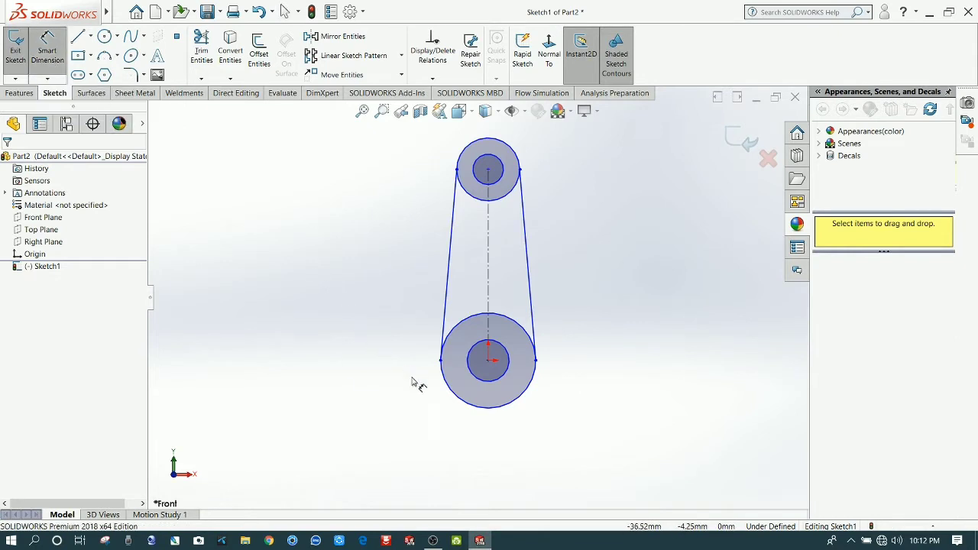
click(495, 408)
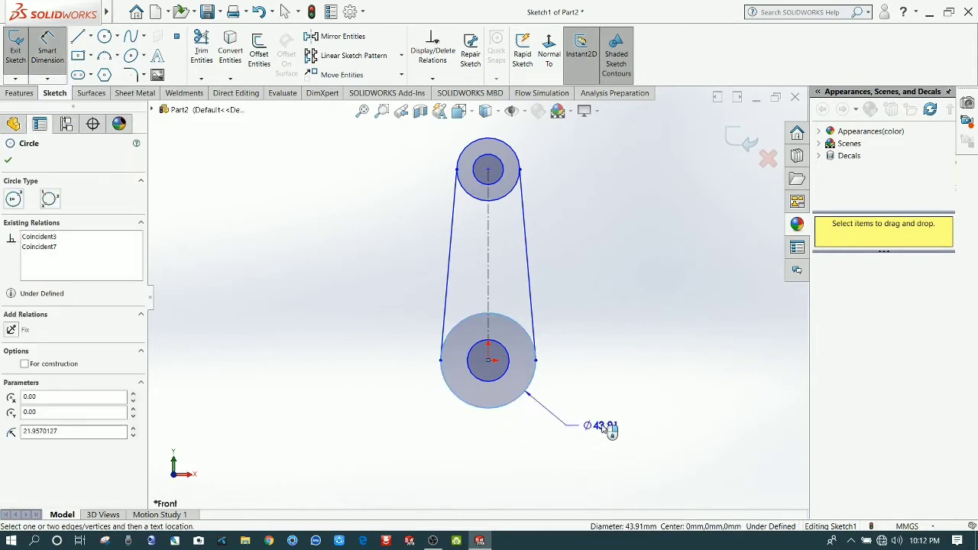
click(628, 403)
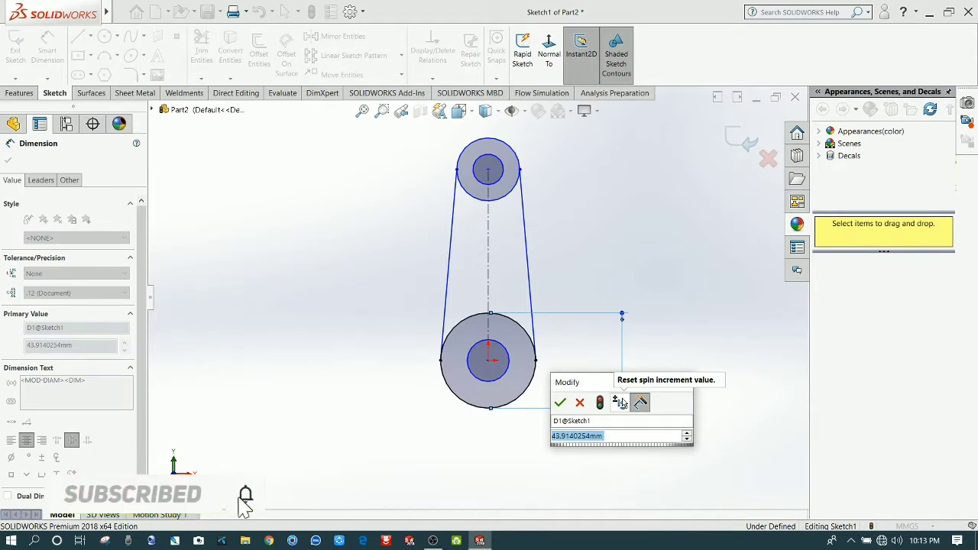
text(50)
key(Return)
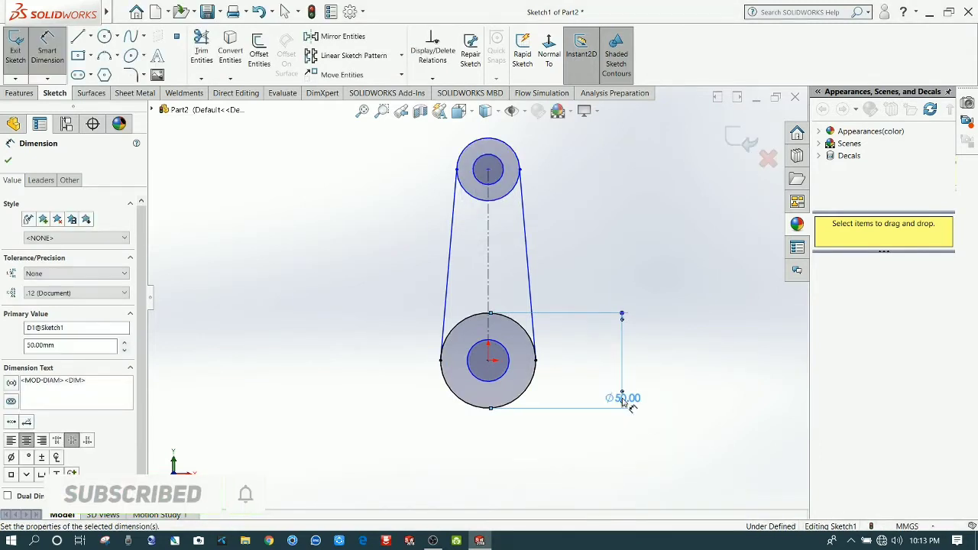
Dimension the lower inner circle with a diameter of 36 mm.
click(505, 372)
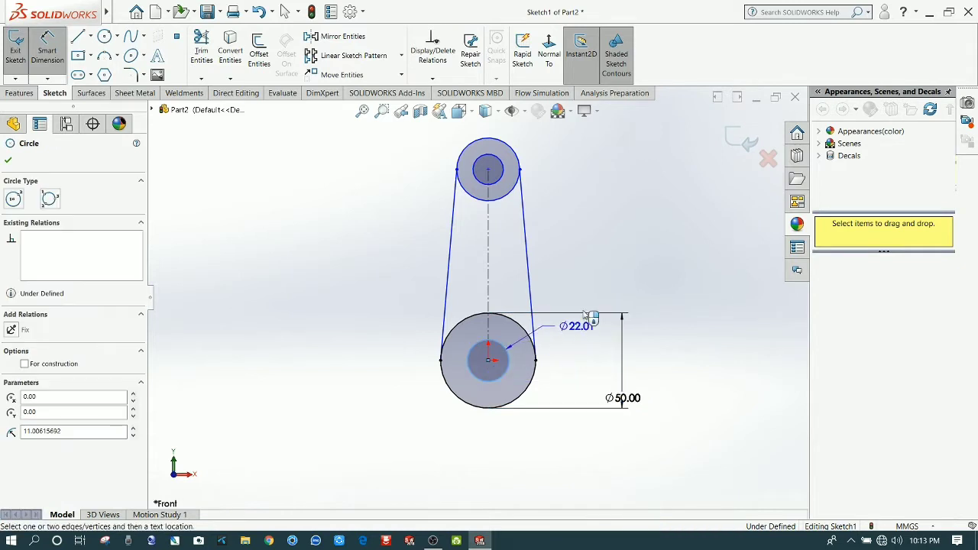
click(595, 356)
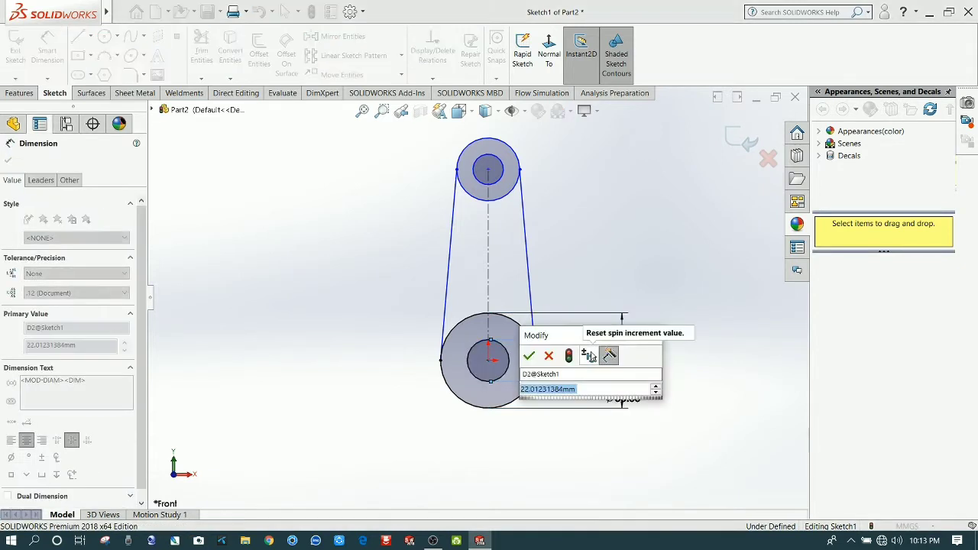
text(35)
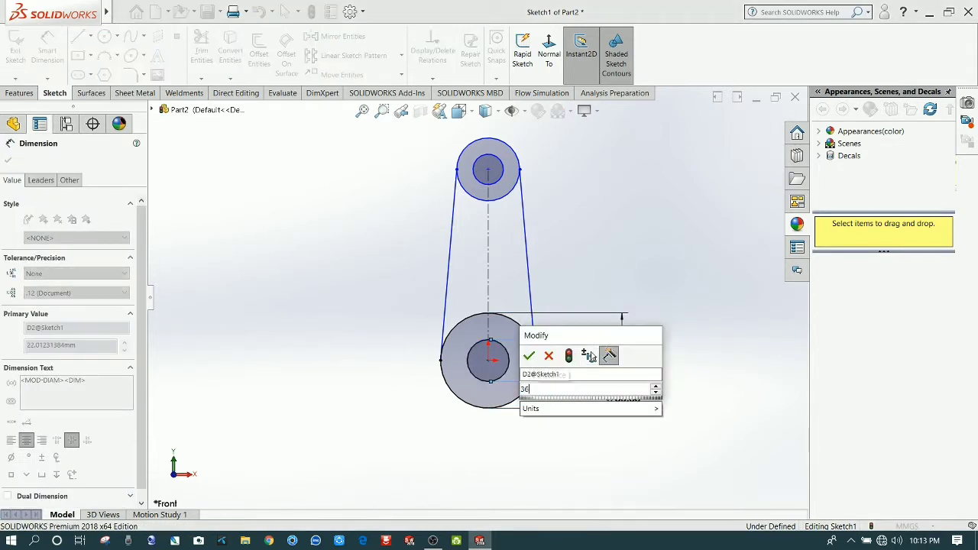
key(Return)
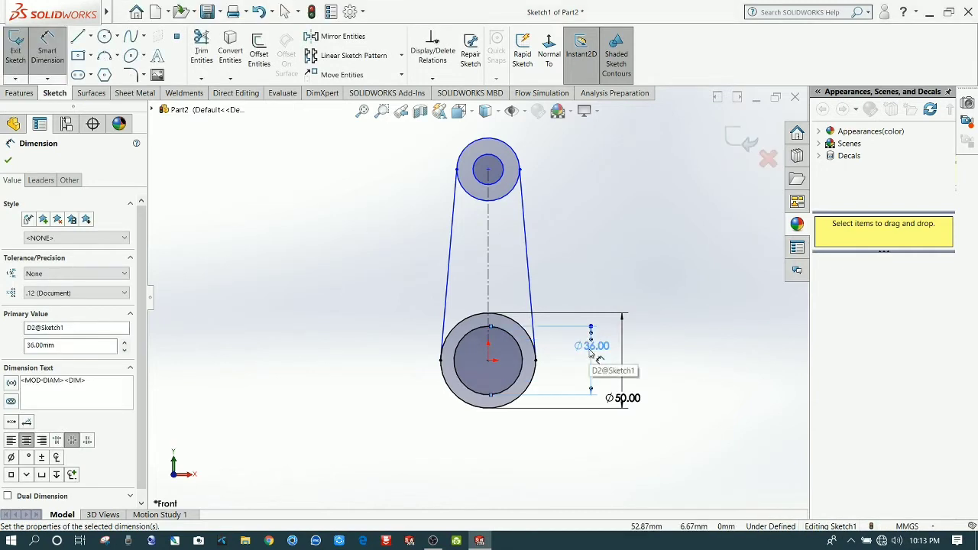
Dimension the upper outer circle with a diameter of 24 mm.
click(520, 169)
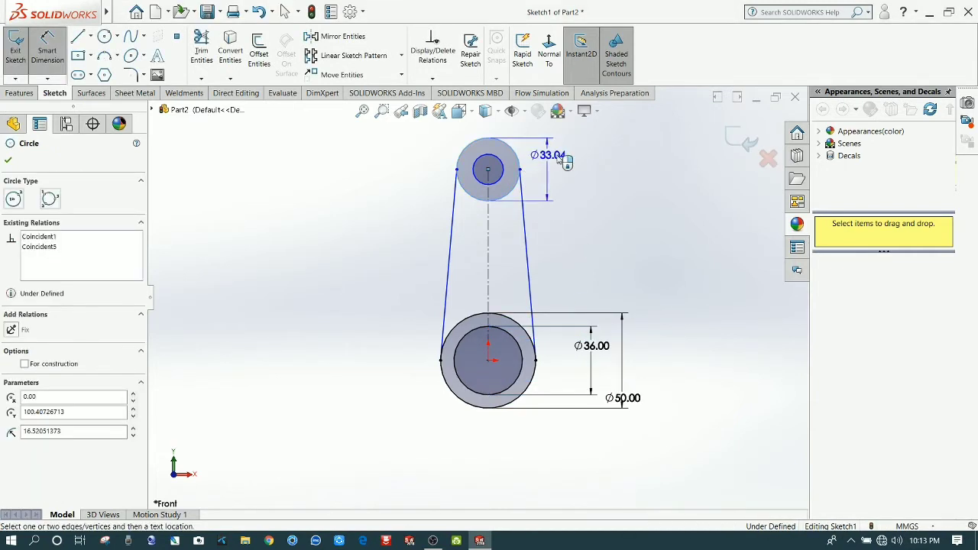
click(568, 158)
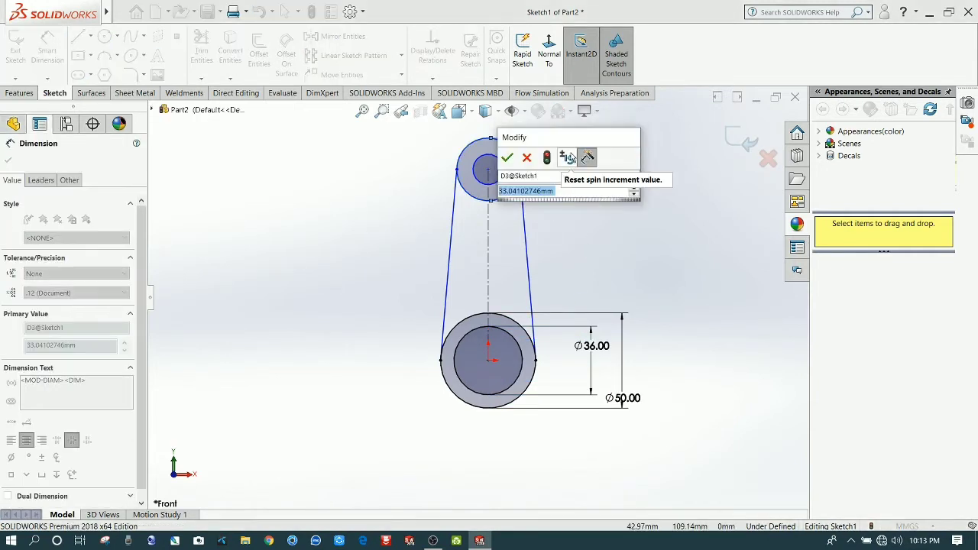
text(2)
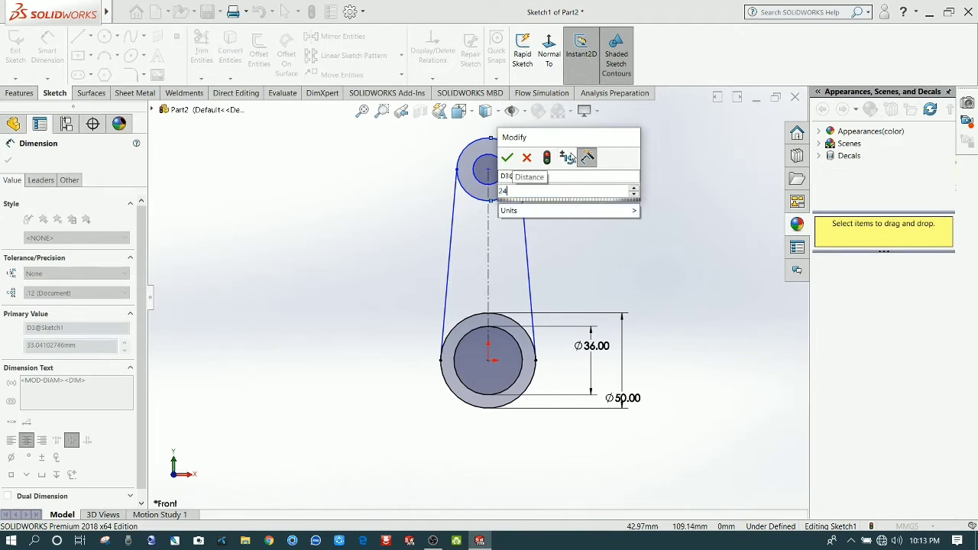
text(4)
key(Return)
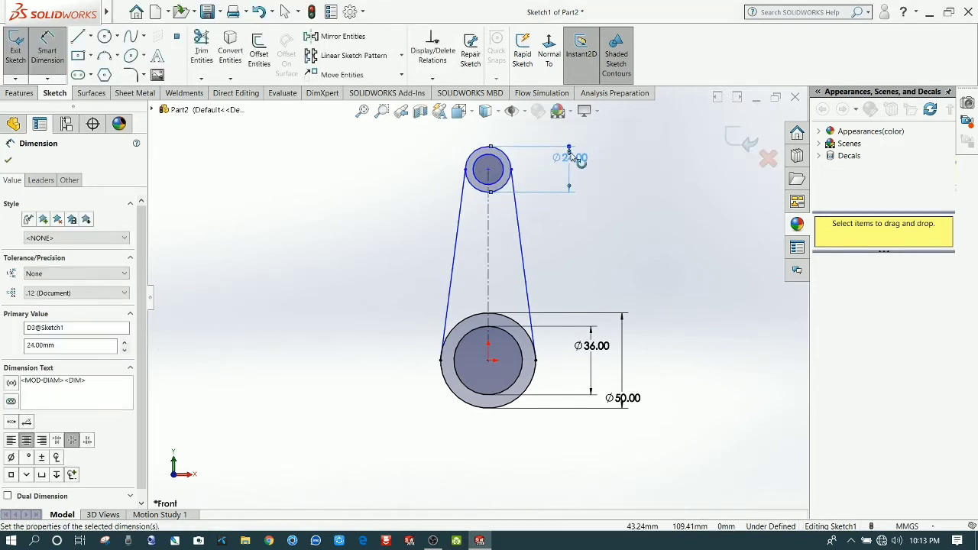
Dimension the upper inner circle with a diameter of 12 mm.
click(504, 168)
click(554, 173)
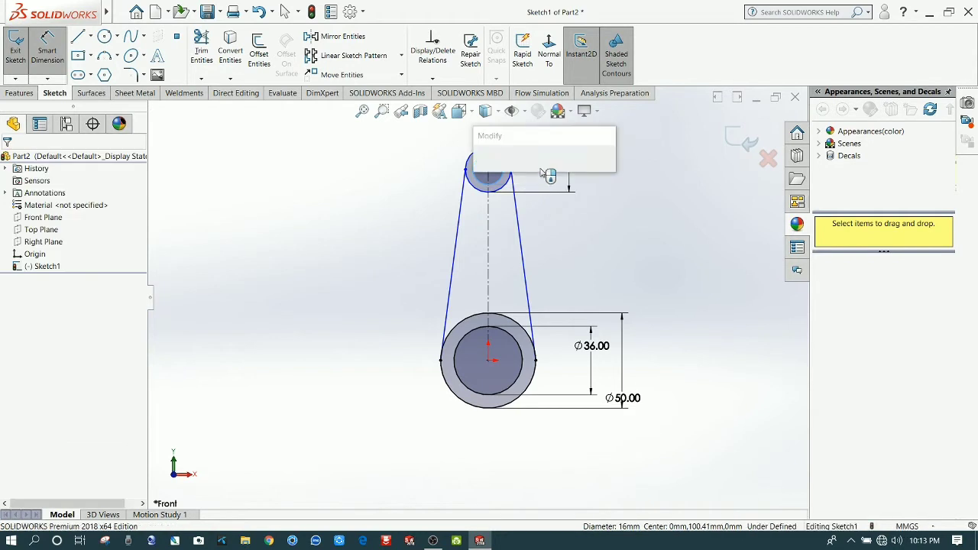
text(1)
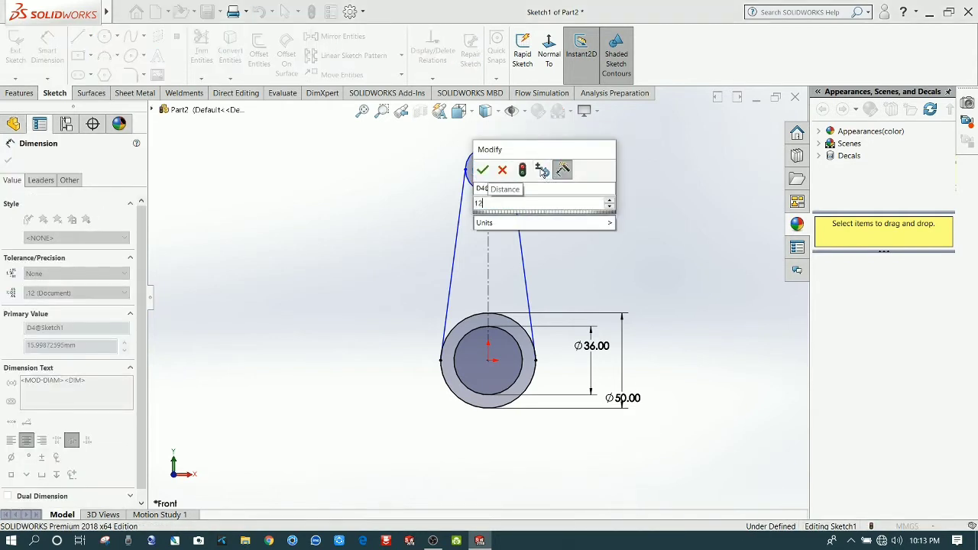
text(2)
key(Return)
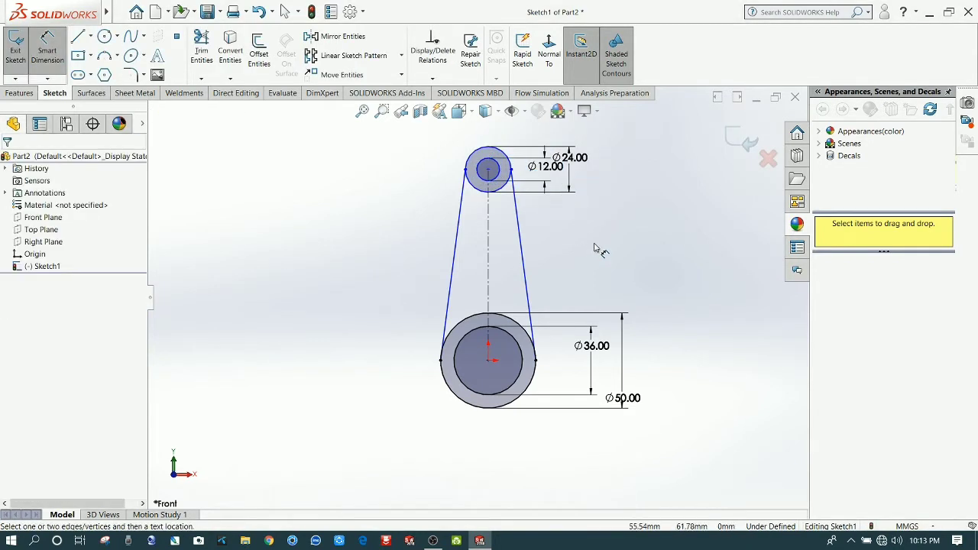
Dimension the vertical distance between the lower and upper circle centres as 100 mm.
click(488, 360)
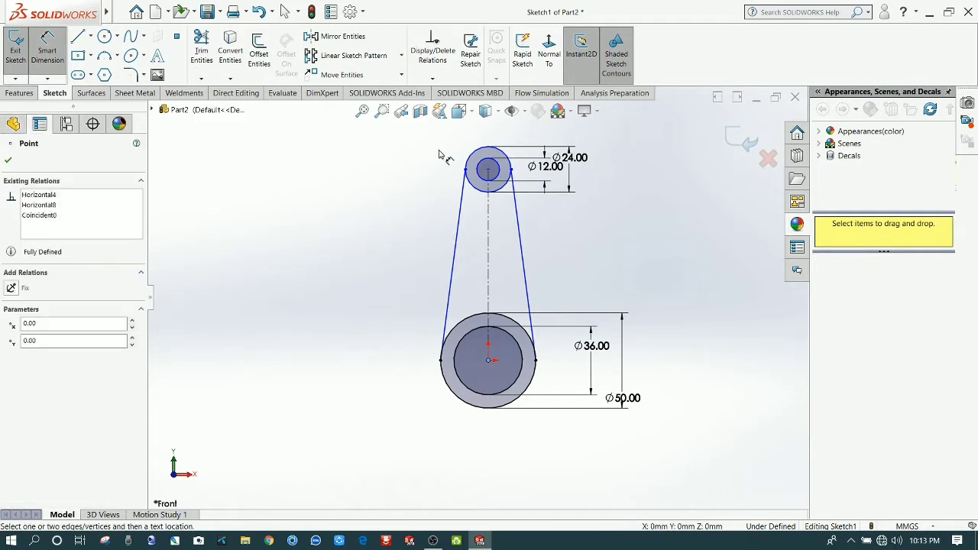
click(488, 172)
click(392, 229)
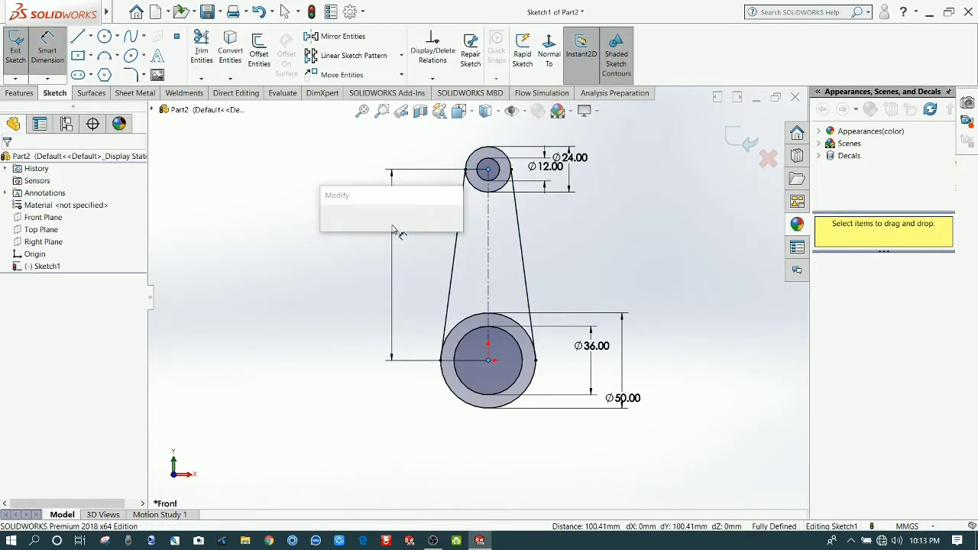
text(1)
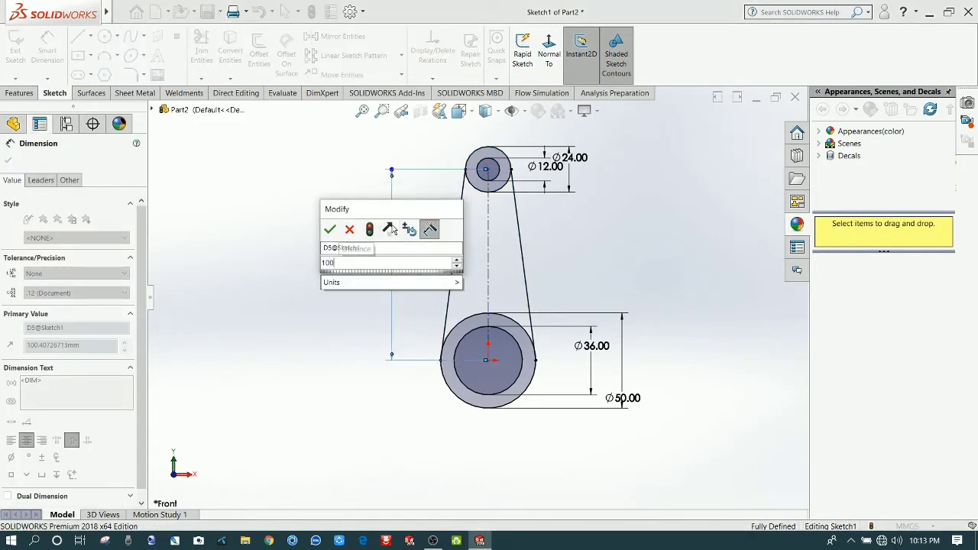
text(00)
key(Return)
click(365, 241)
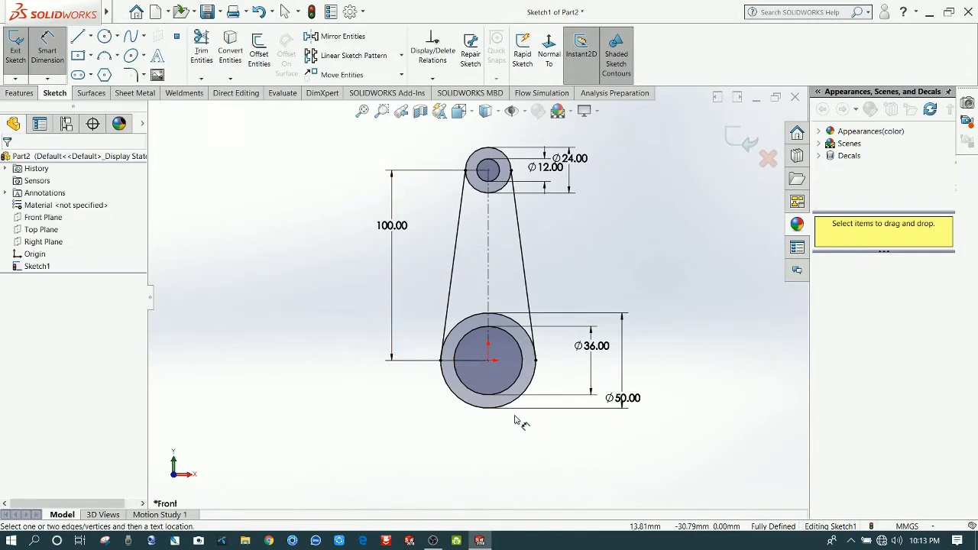
key(Escape)
Make the right side line tangent to the lower outer circle.
scroll(497, 305, down, 5)
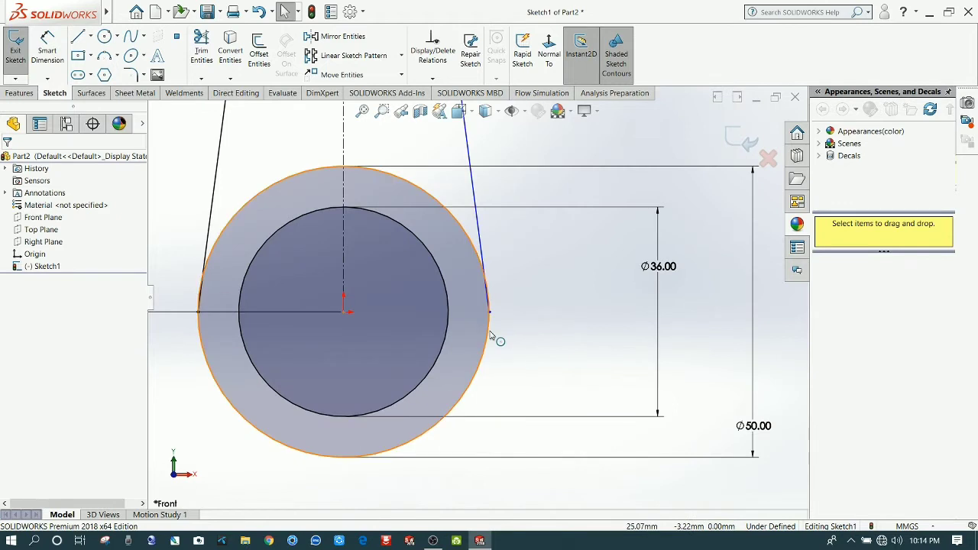
click(489, 330)
ctrl+click(482, 259)
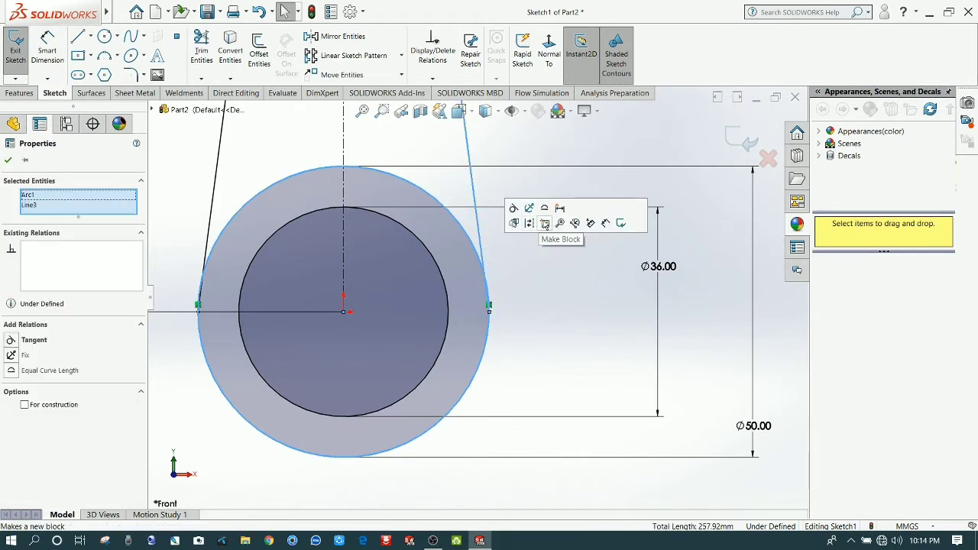
click(514, 210)
click(528, 323)
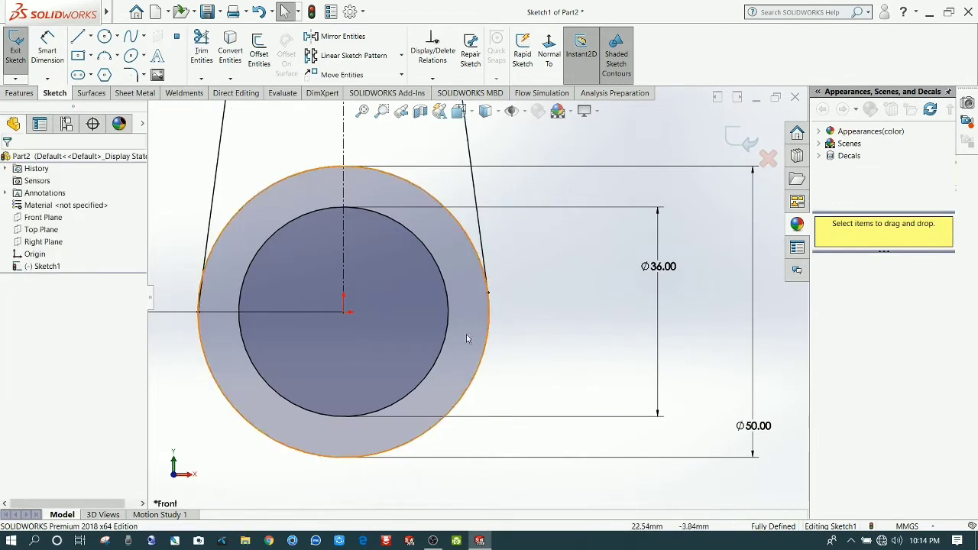
Delete the horizontal relation on the lower endpoint of the left side line.
scroll(366, 313, up, 2)
scroll(357, 348, down, 4)
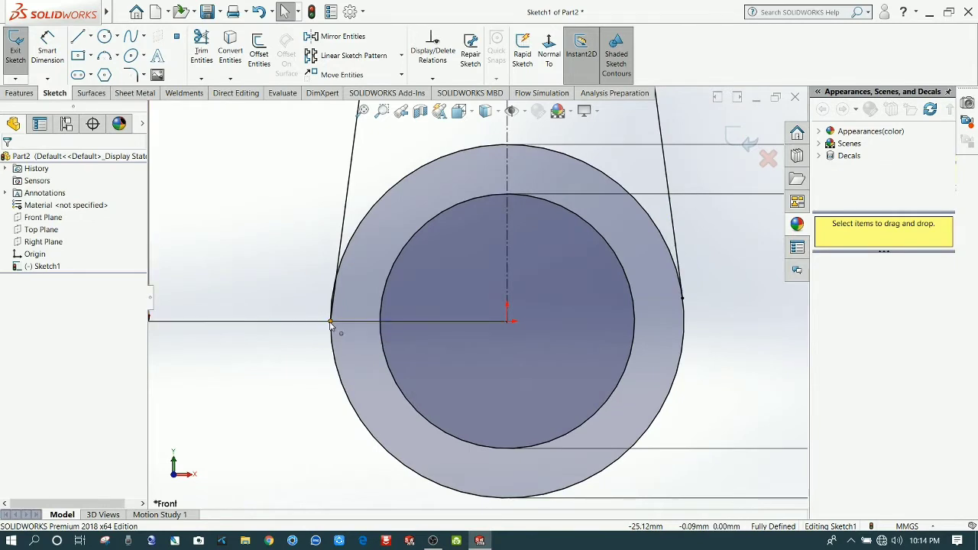
click(331, 322)
right_click(340, 325)
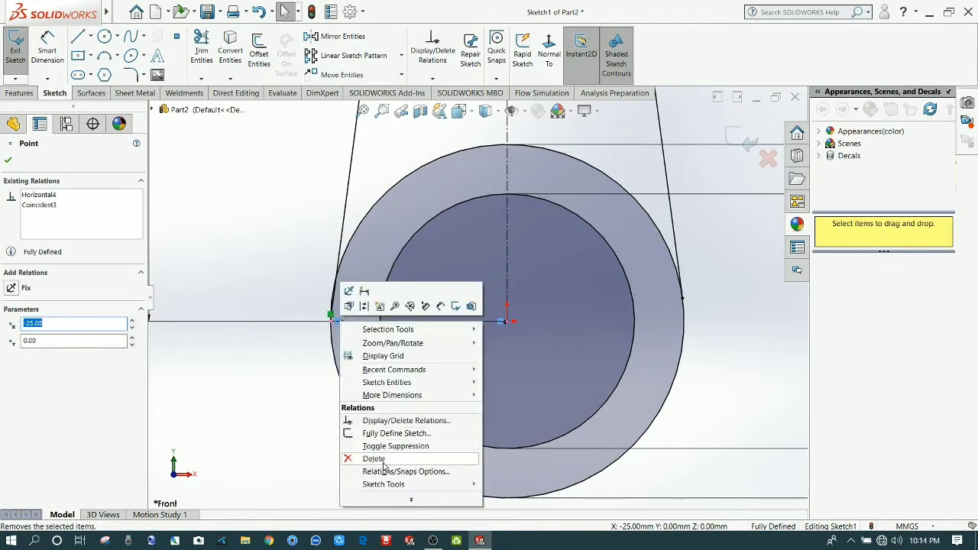
click(353, 395)
key(Escape)
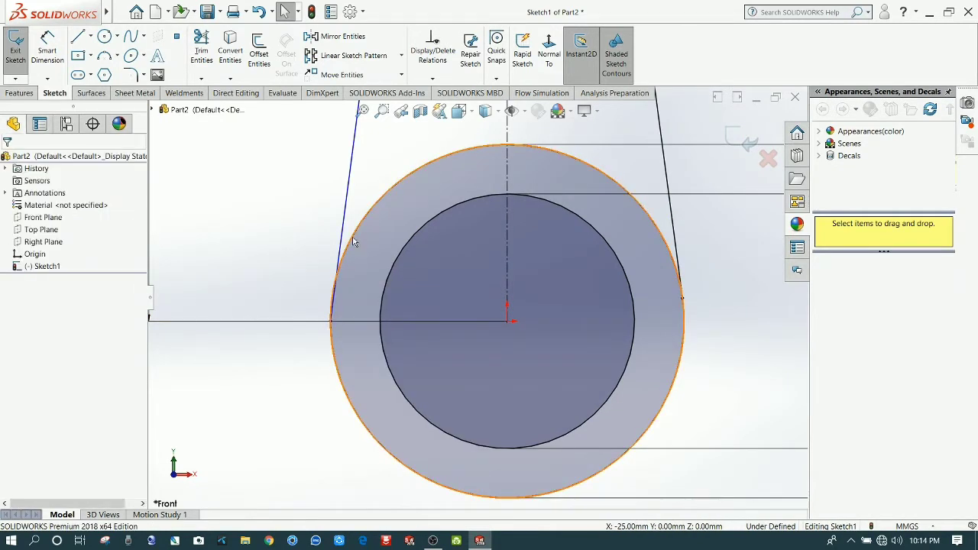
Make the left side line tangent to the lower outer circle.
click(352, 236)
ctrl+click(342, 221)
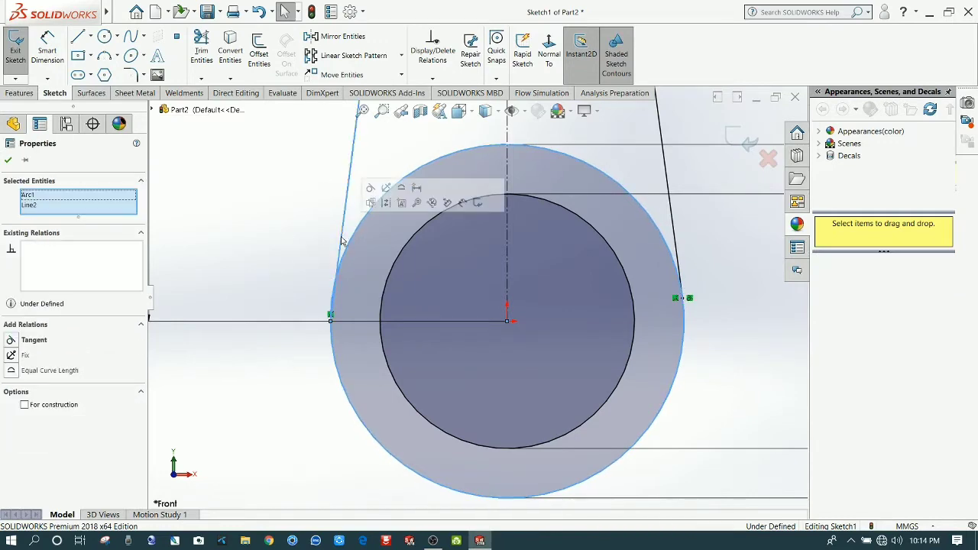
click(369, 191)
key(Escape)
Delete the horizontal relation on the upper endpoint of the right side line.
scroll(545, 293, up, 8)
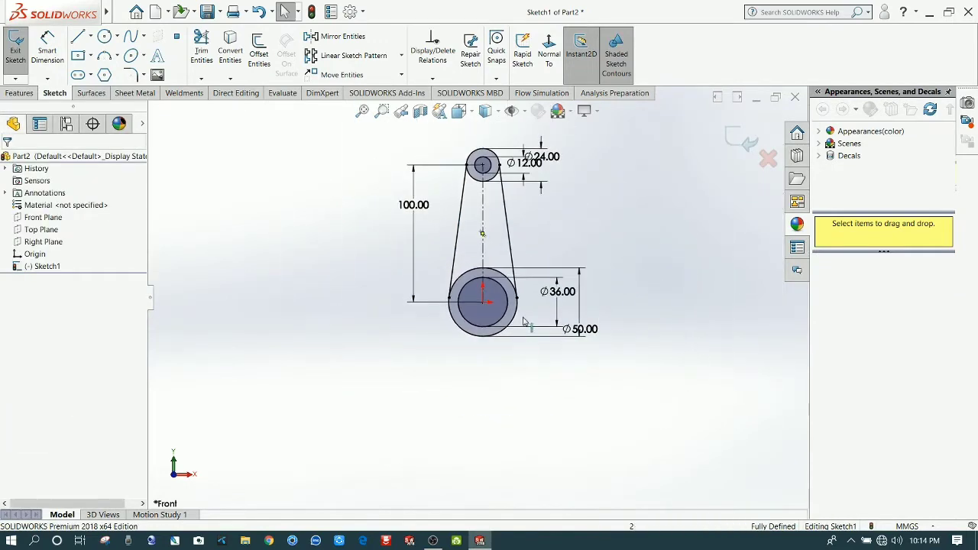
scroll(519, 305, down, 10)
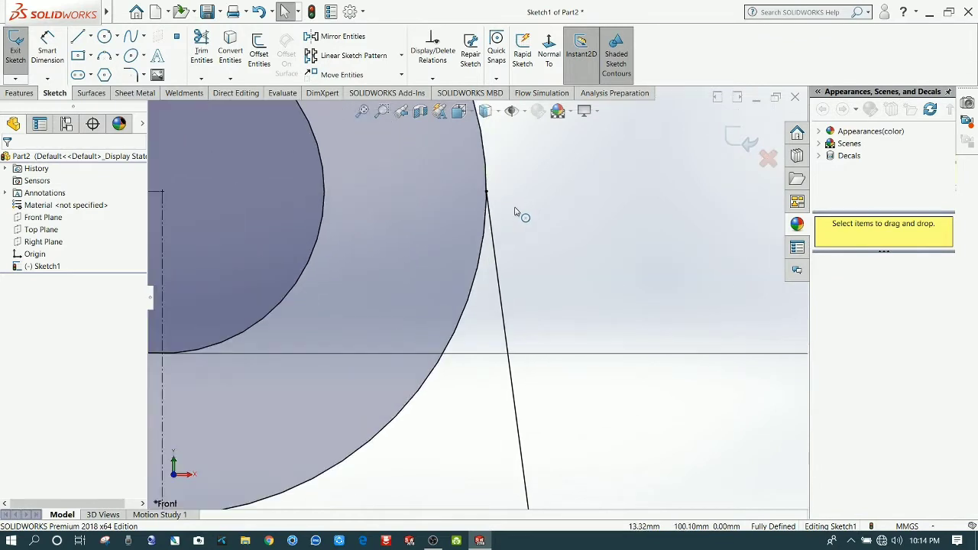
scroll(489, 258, up, 2)
click(484, 227)
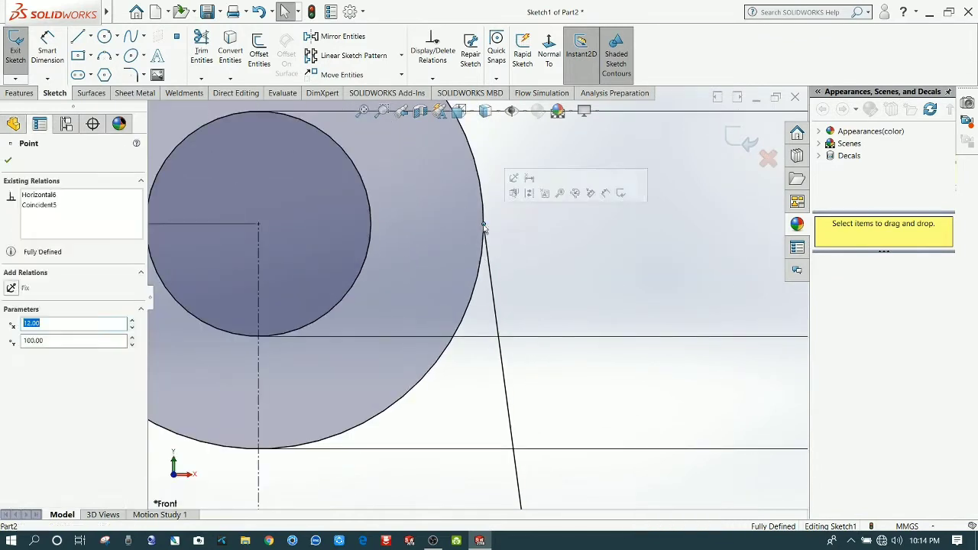
right_click(475, 221)
click(508, 360)
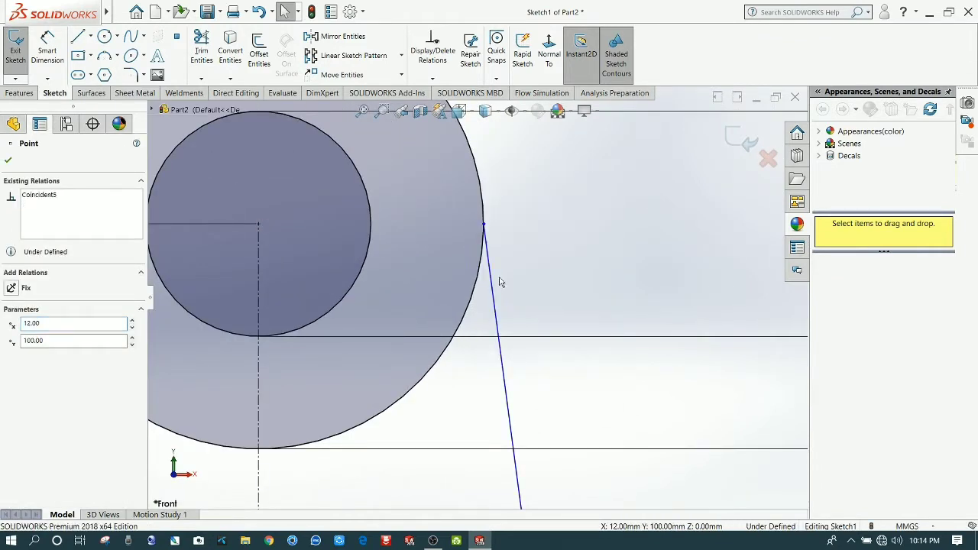
Make the right side line tangent to the upper outer circle.
click(493, 280)
ctrl+click(481, 268)
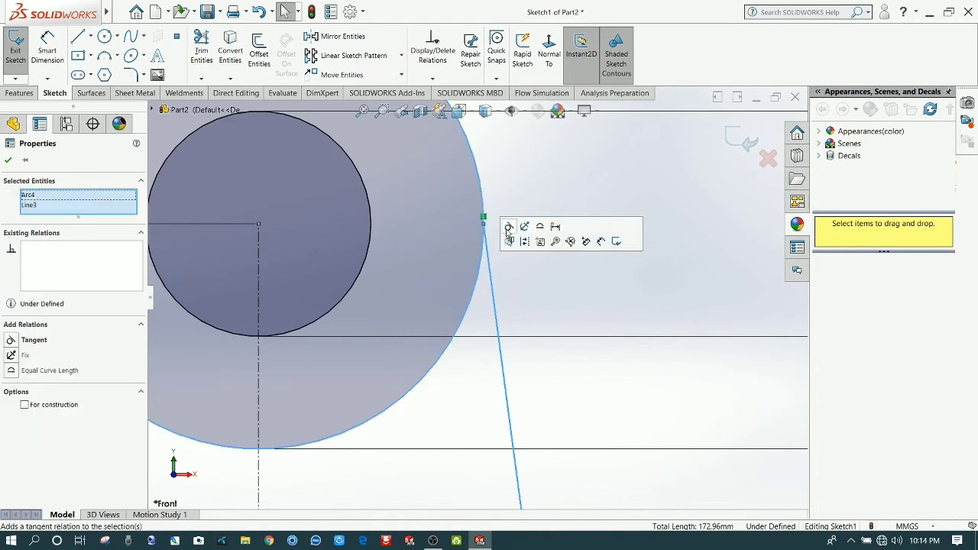
click(545, 282)
Delete the horizontal relation on the upper endpoint of the left side line.
scroll(265, 280, up, 3)
scroll(334, 274, down, 5)
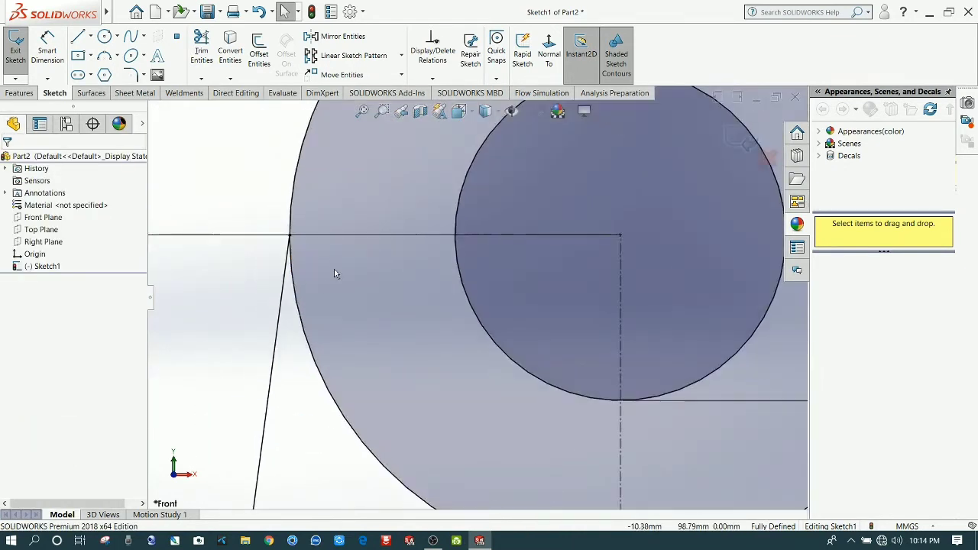
click(291, 235)
right_click(295, 236)
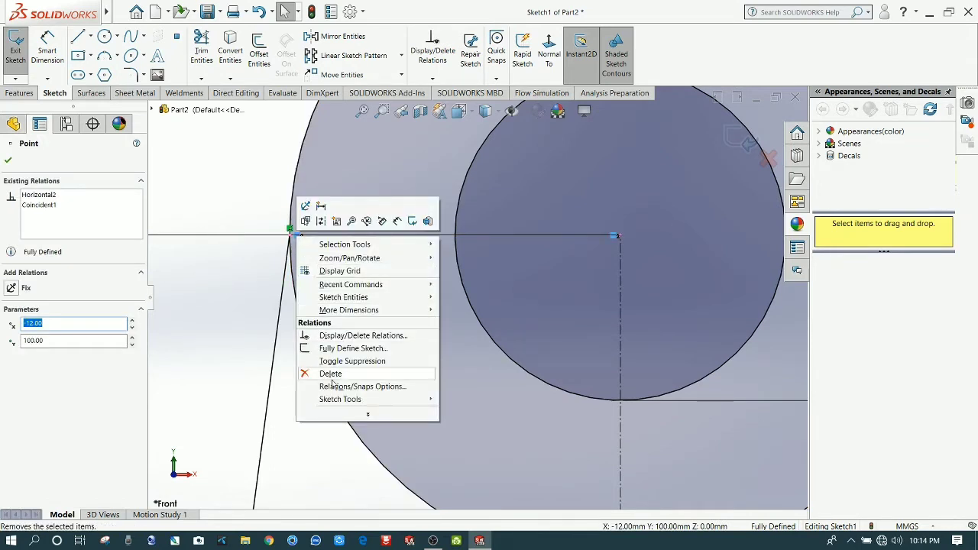
click(331, 373)
Make the left side line tangent to the upper outer circle.
click(295, 330)
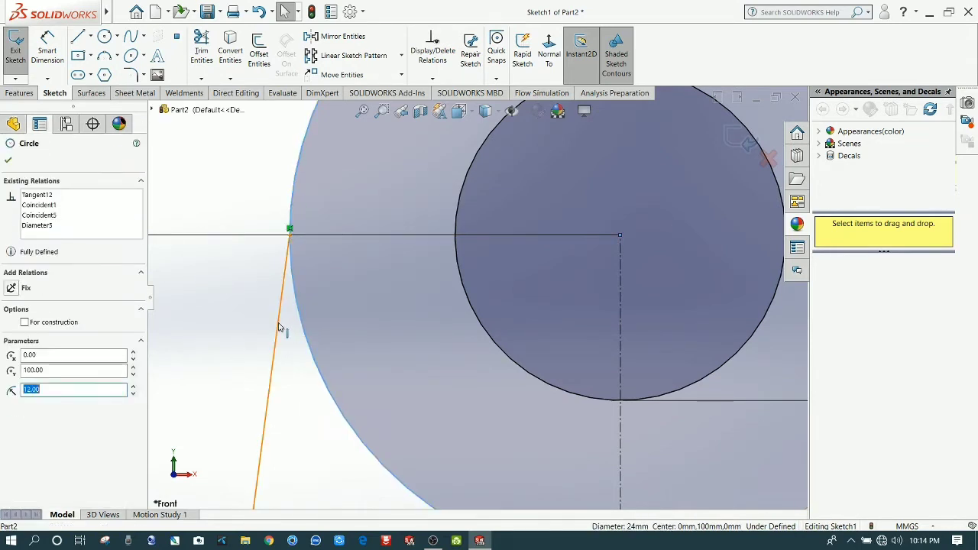
click(279, 327)
ctrl+click(301, 304)
click(319, 281)
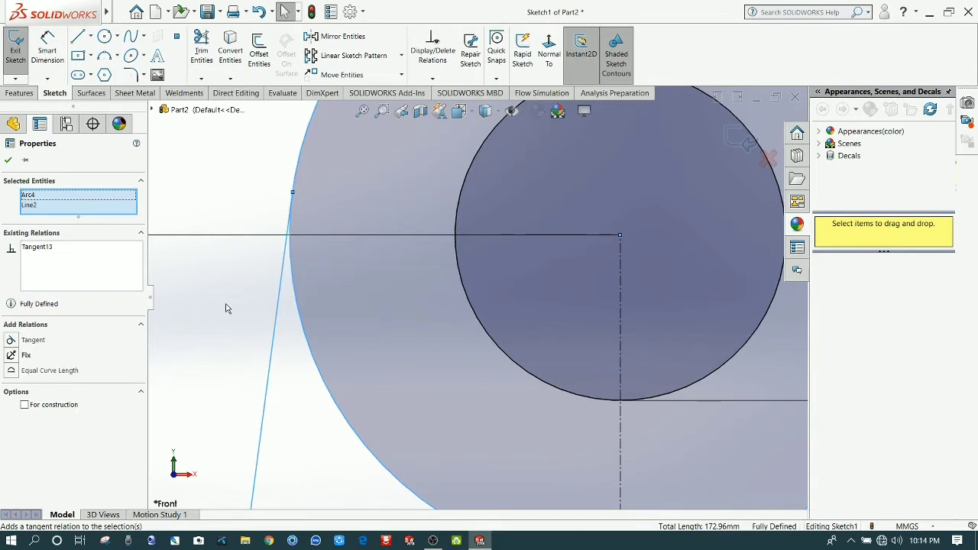
click(226, 308)
Trim away the arcs of both outer circles lying between the side lines with Power trim, leaving one closed outer contour.
scroll(283, 308, up, 13)
scroll(501, 393, up, 2)
scroll(501, 393, down, 1)
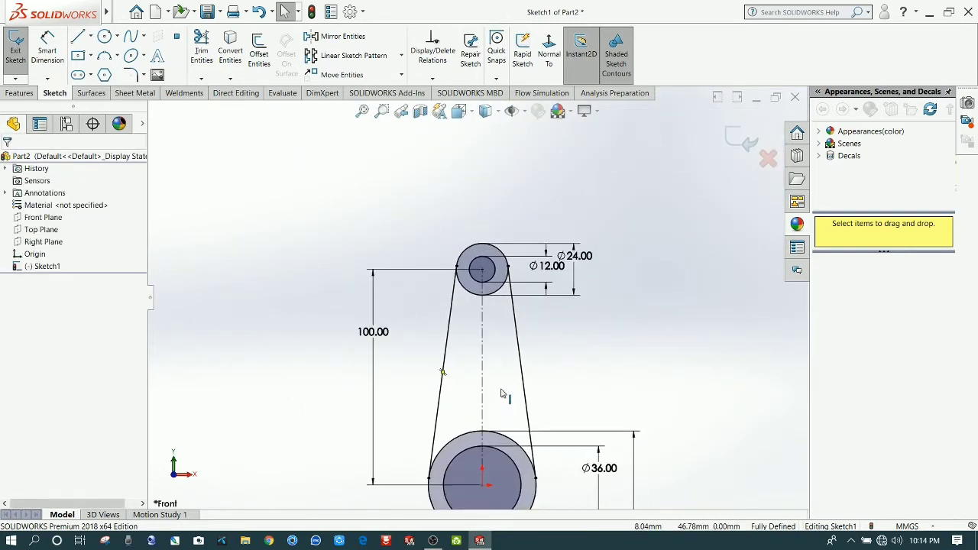
scroll(500, 405, up, 1)
scroll(500, 405, up, 1)
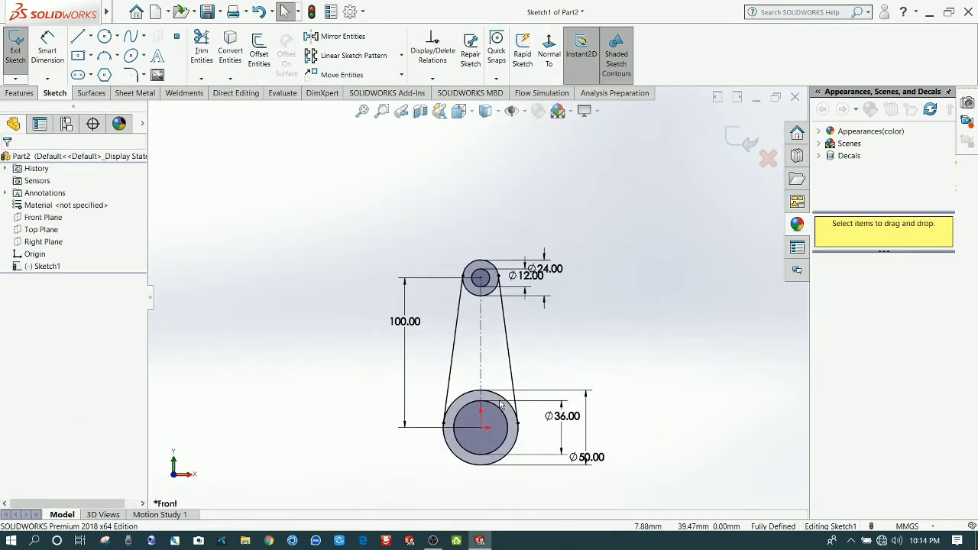
click(202, 49)
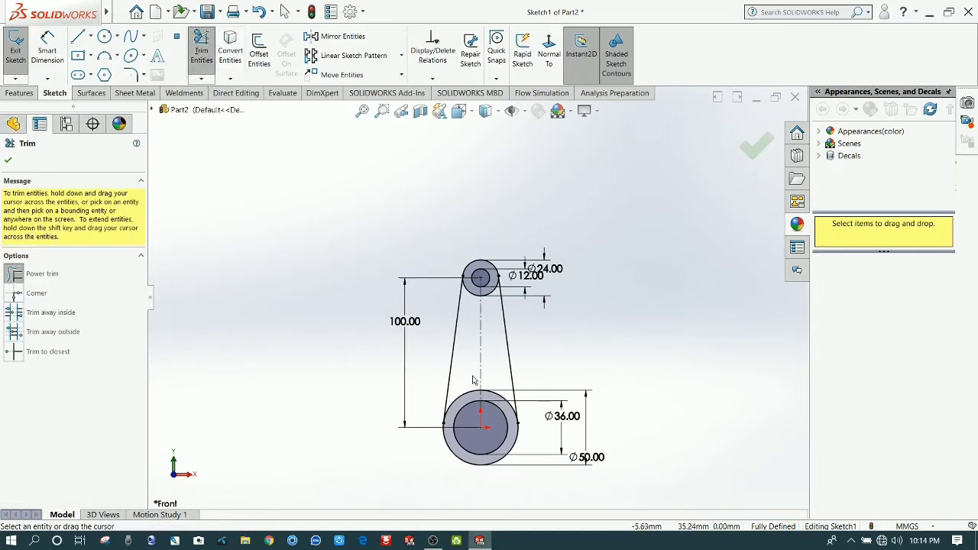
drag(471, 396, 489, 371)
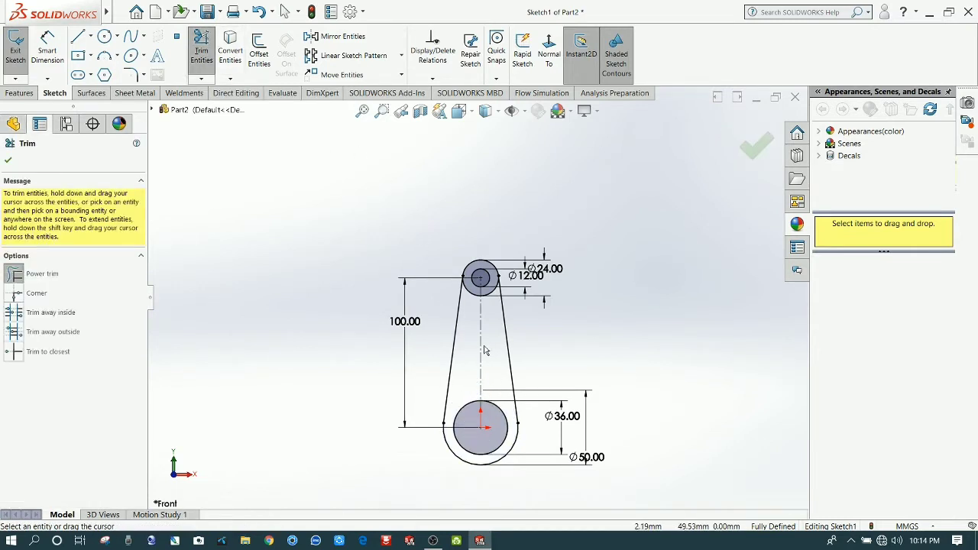
scroll(474, 303, down, 4)
drag(481, 298, 481, 304)
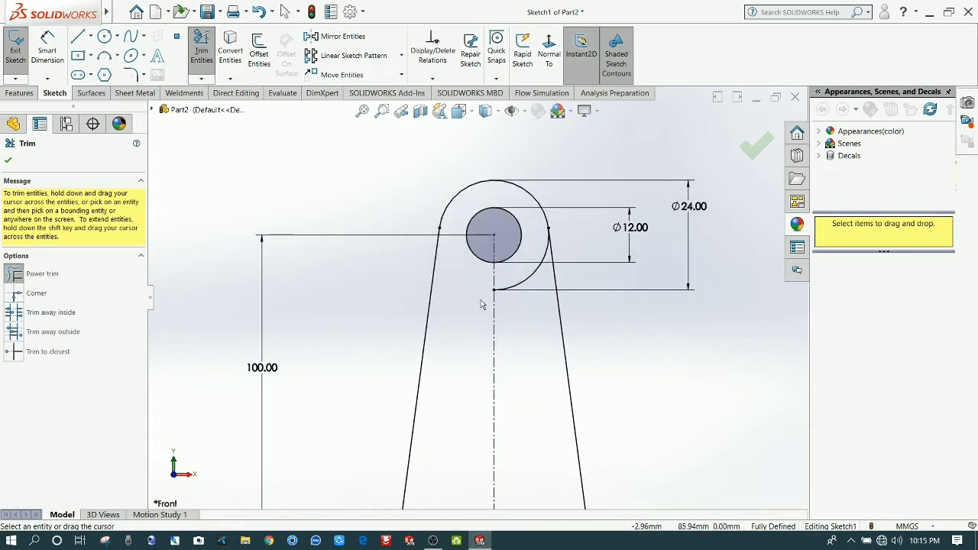
scroll(525, 330, up, 5)
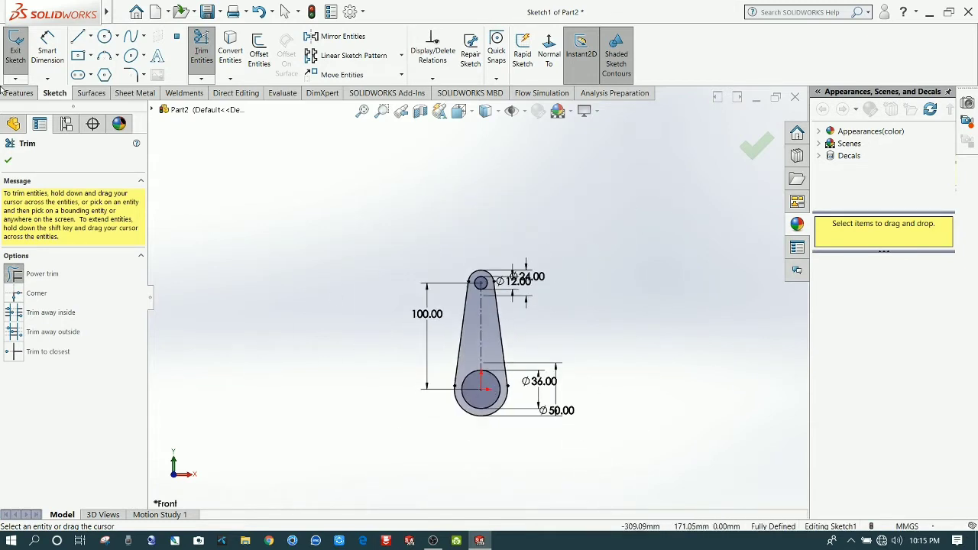
click(10, 160)
Extrude the profile as a boss with a Mid Plane end condition and a total depth of 120 mm.
click(18, 93)
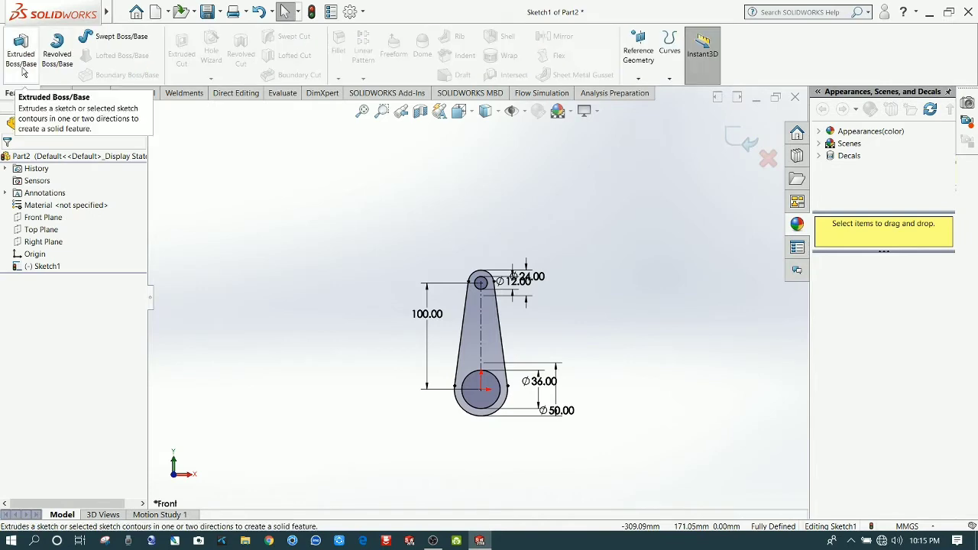
click(21, 47)
middle_drag(374, 382, 527, 312)
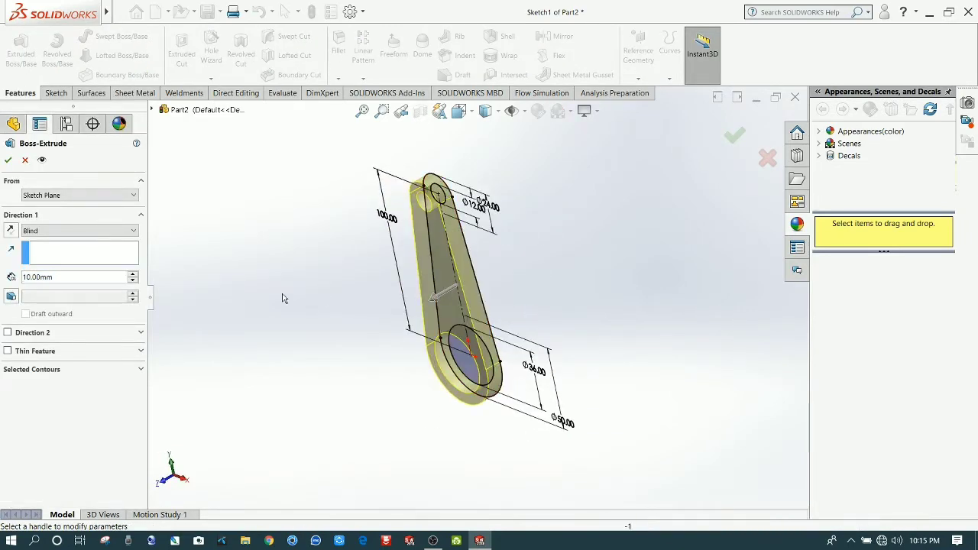
click(131, 274)
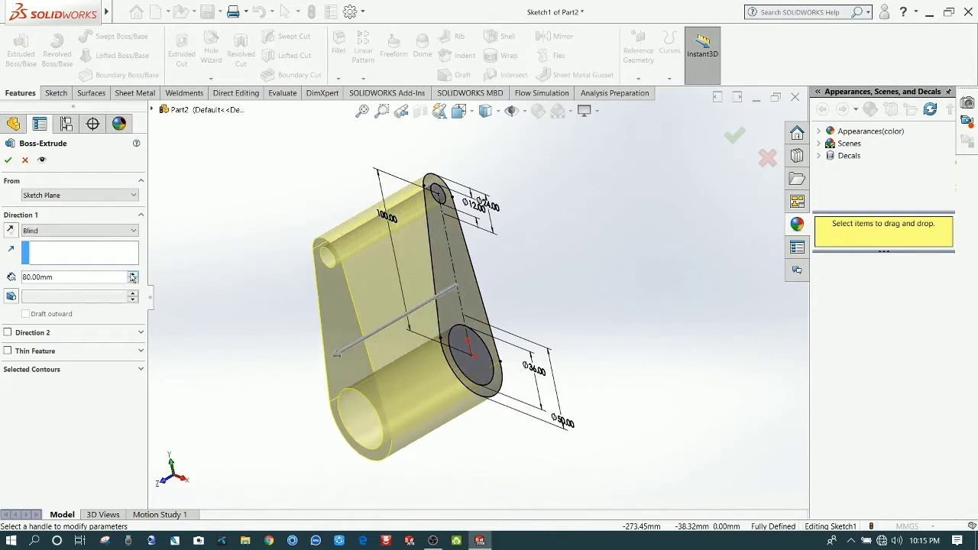
middle_drag(289, 355, 268, 306)
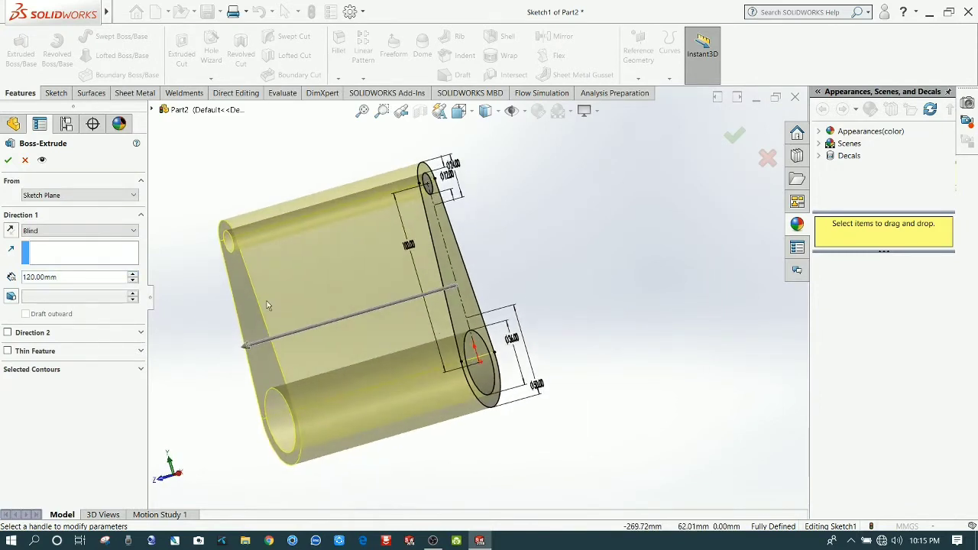
scroll(269, 307, up, 2)
scroll(355, 433, up, 1)
middle_drag(355, 435, 323, 428)
click(50, 233)
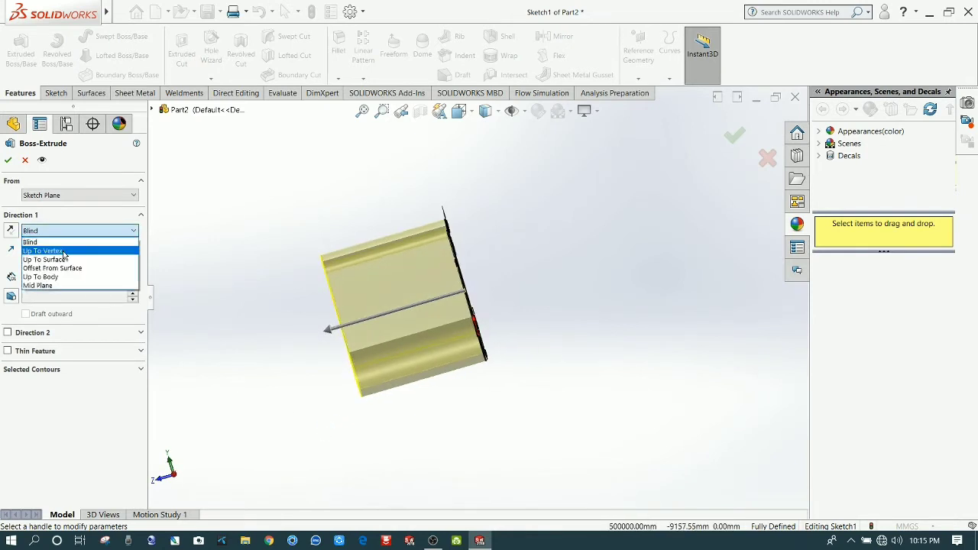
click(79, 292)
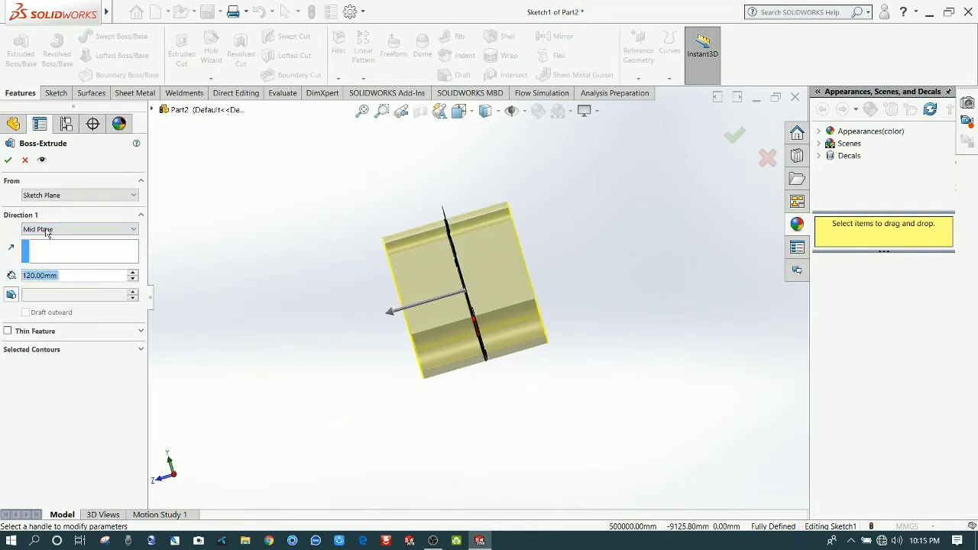
click(9, 160)
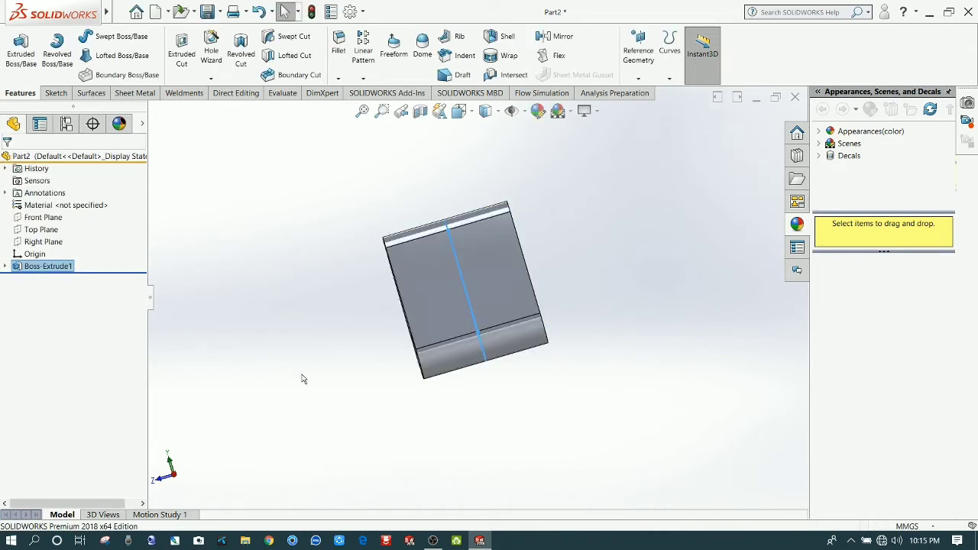
click(339, 366)
Shell the extruded body with an 8 mm wall thickness, removing both flat end faces.
middle_drag(349, 378, 432, 293)
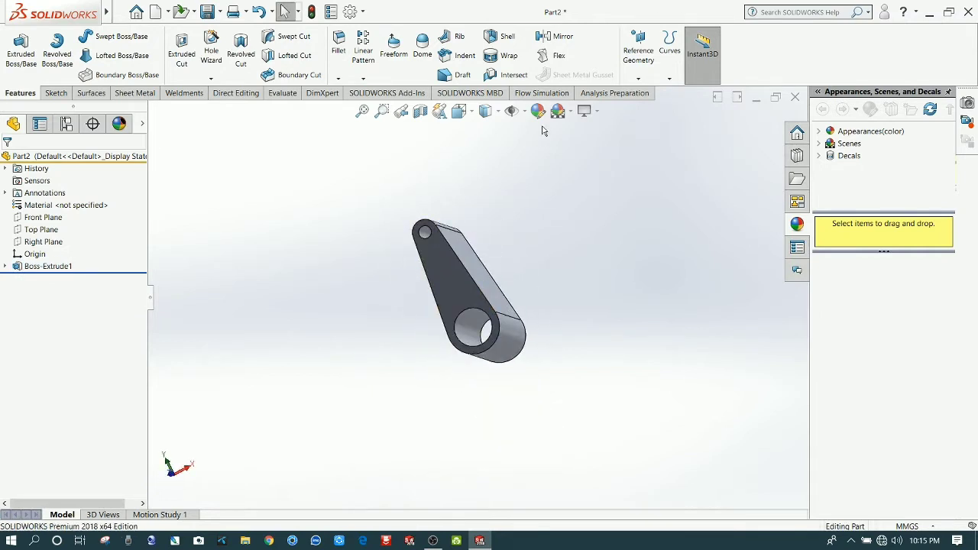
click(501, 40)
click(449, 277)
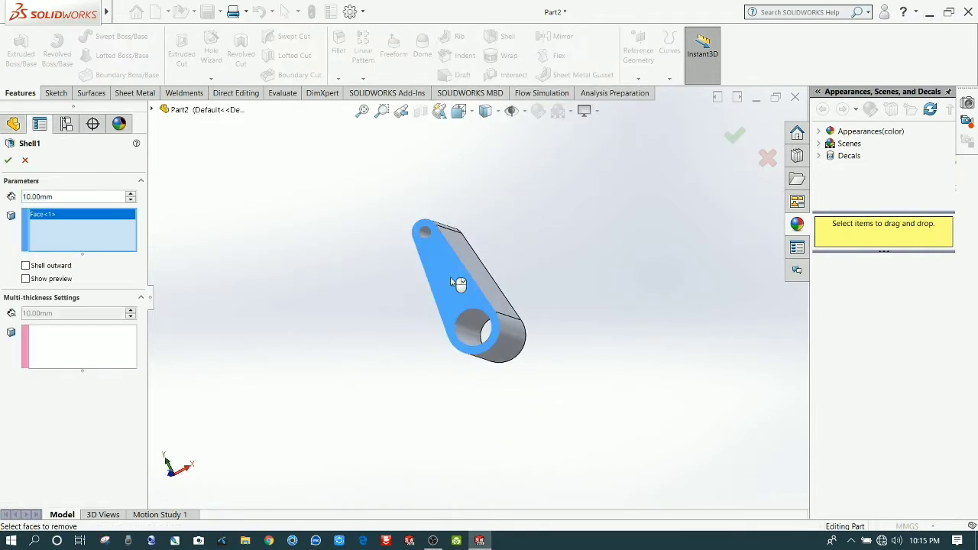
middle_drag(632, 304, 507, 284)
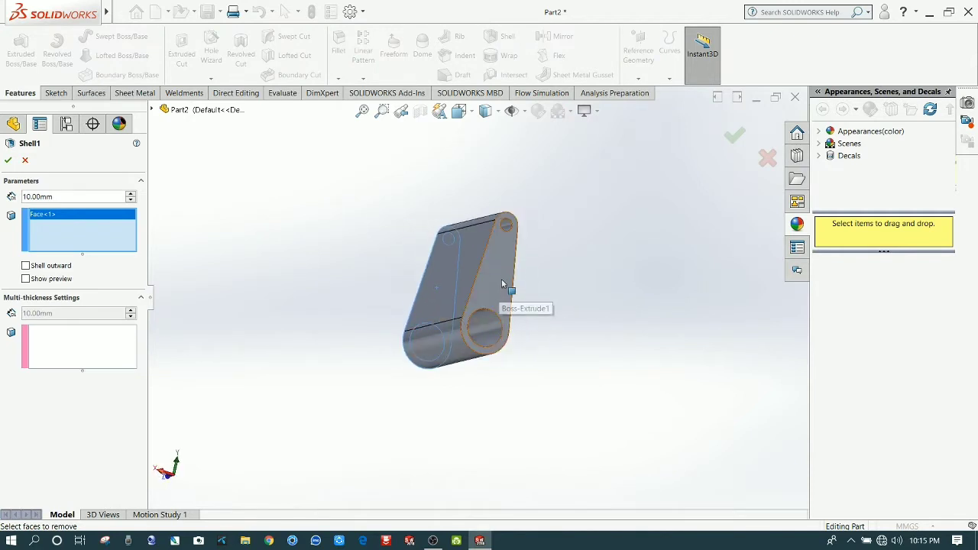
click(505, 283)
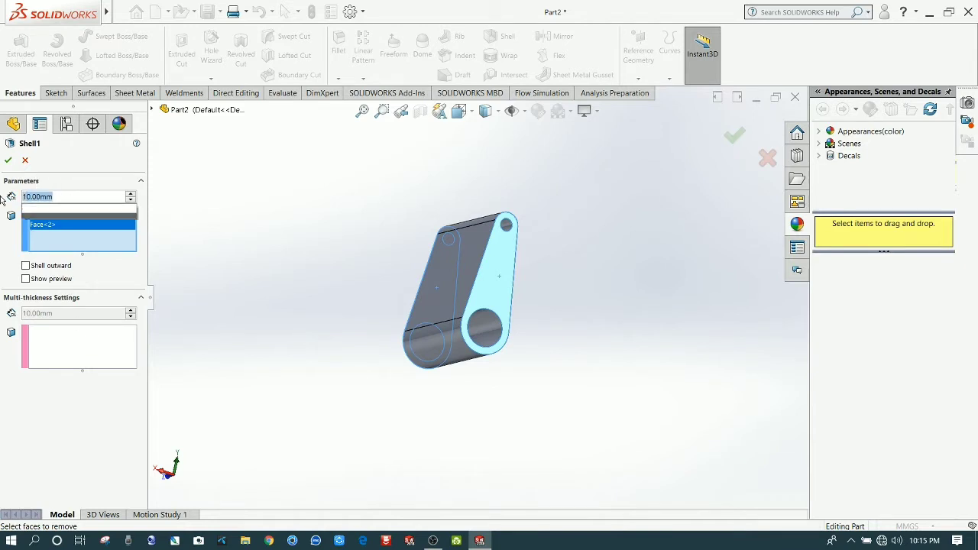
text(8)
key(Return)
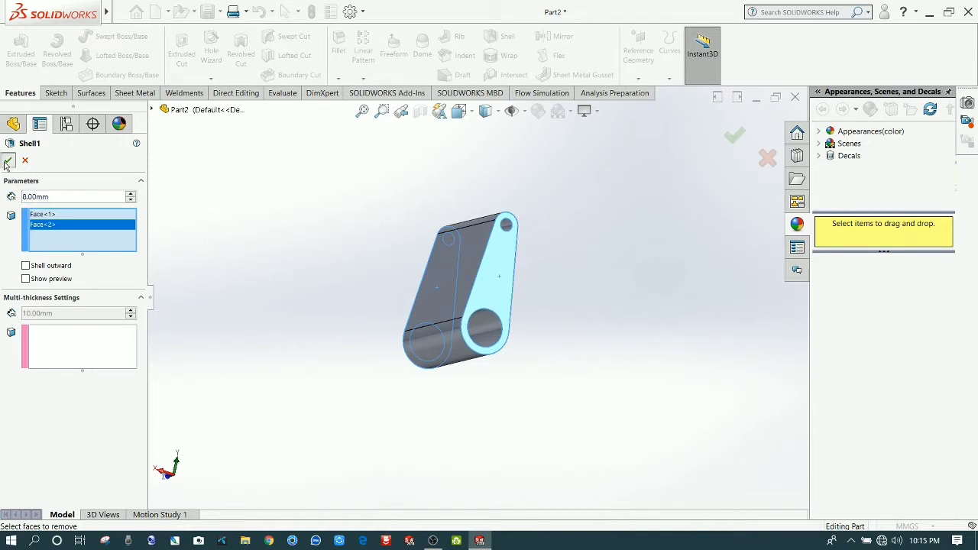
Fillet the two inner corner edges of the triangular opening beside the large bore with a 5 mm radius.
middle_drag(451, 314, 491, 269)
scroll(491, 269, down, 6)
middle_drag(563, 286, 572, 343)
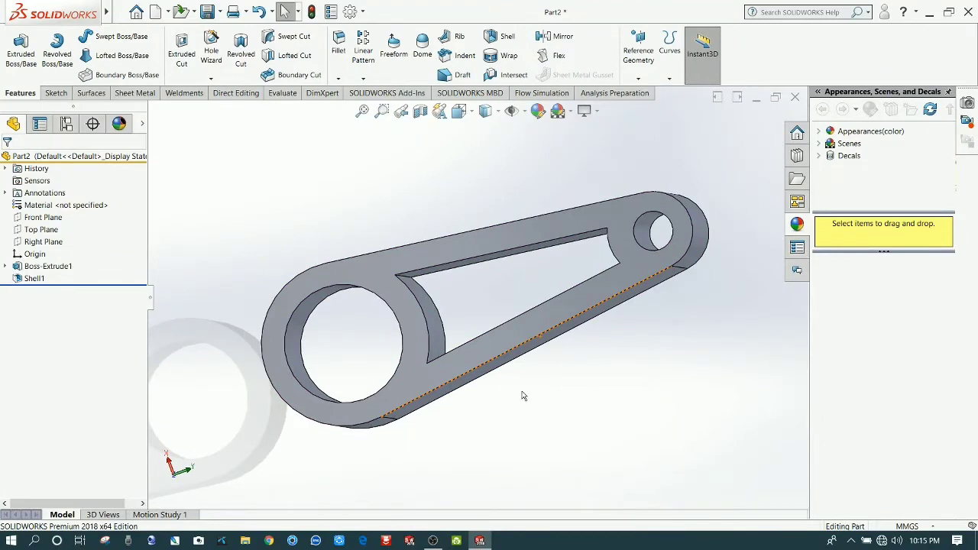
click(338, 45)
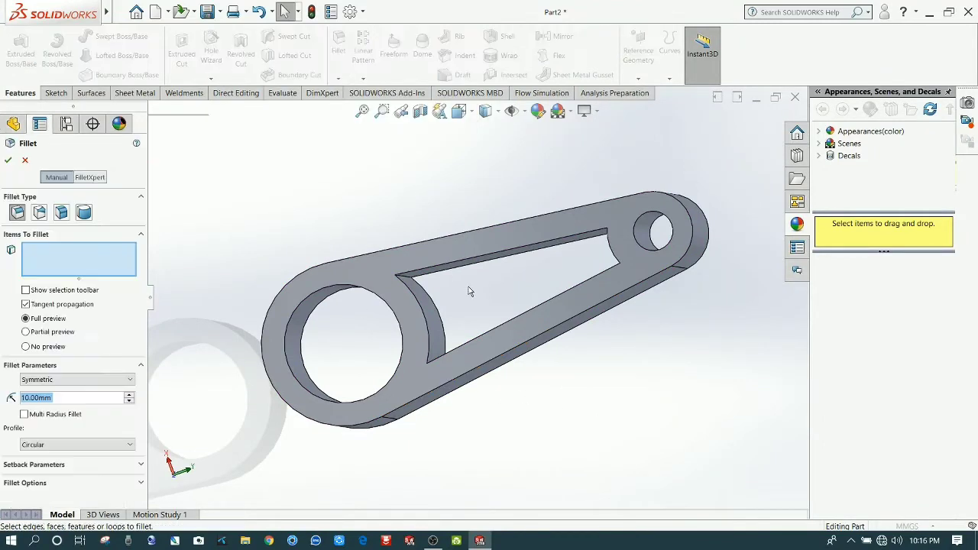
scroll(470, 278, down, 2)
click(393, 281)
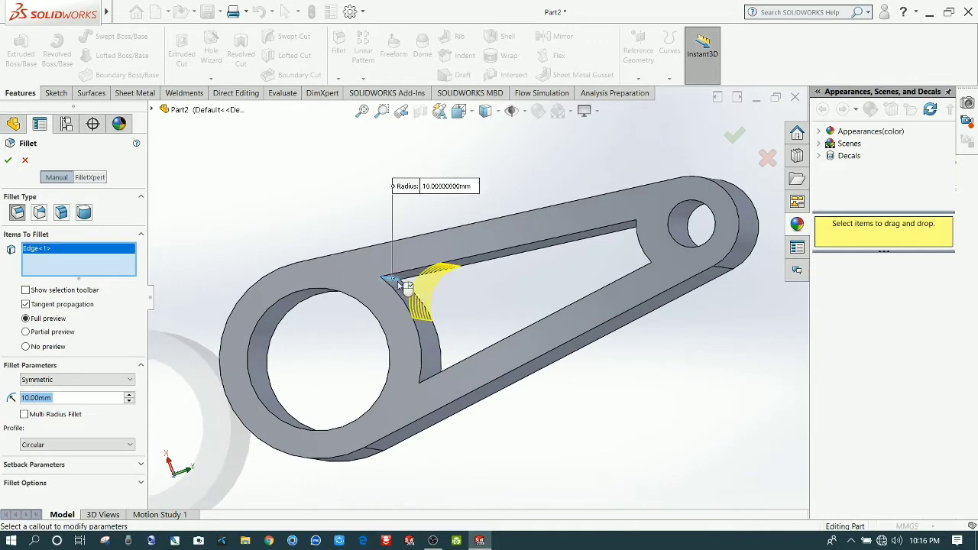
middle_drag(456, 302, 467, 362)
middle_drag(494, 457, 481, 434)
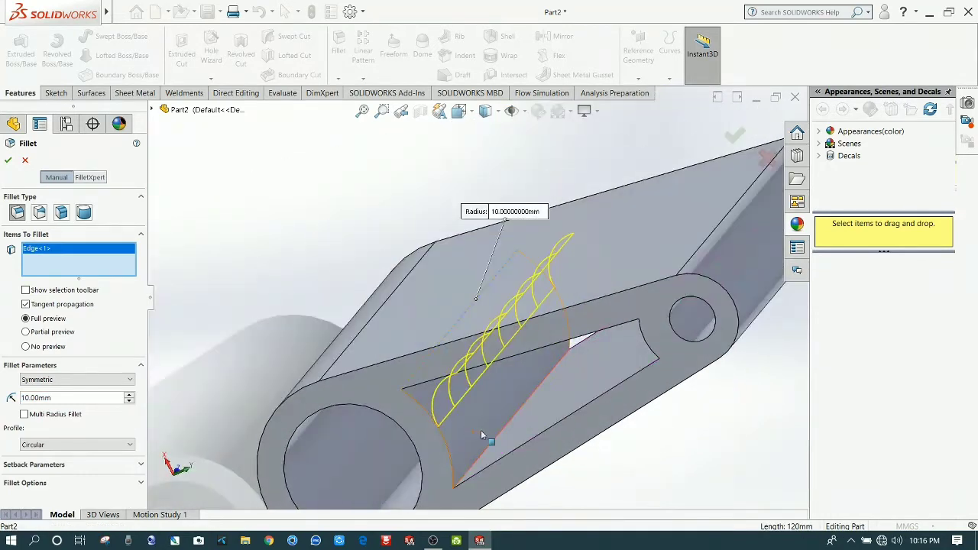
click(488, 449)
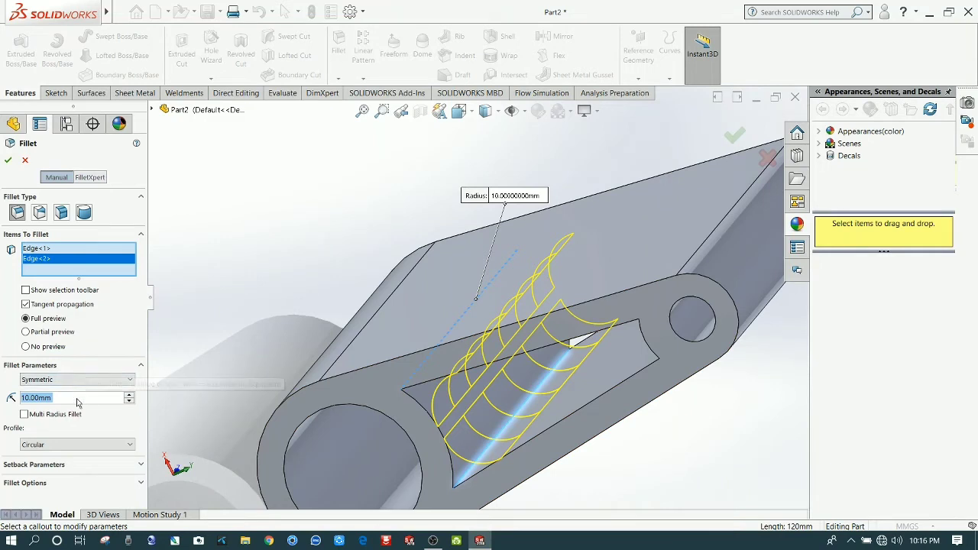
text(5)
key(Return)
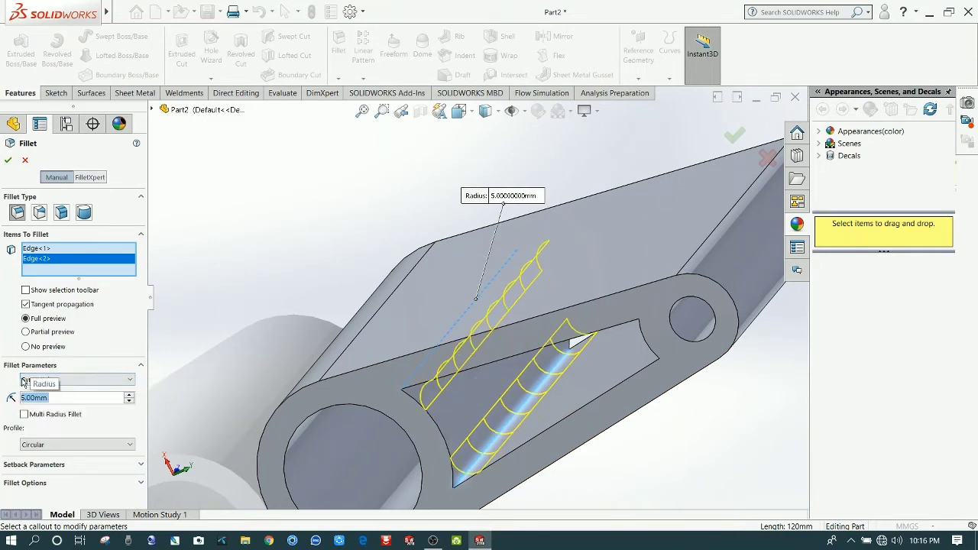
click(10, 164)
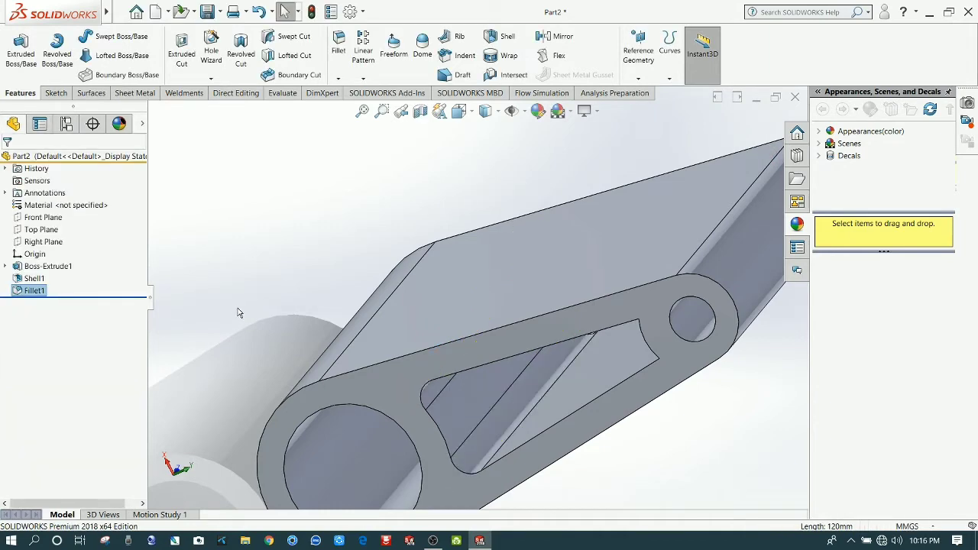
Add a full round fillet at the opening's narrow end, using the curved wall by the small bore as center face between the long inner walls.
click(261, 264)
middle_drag(516, 396, 577, 269)
scroll(577, 269, up, 3)
scroll(658, 210, down, 3)
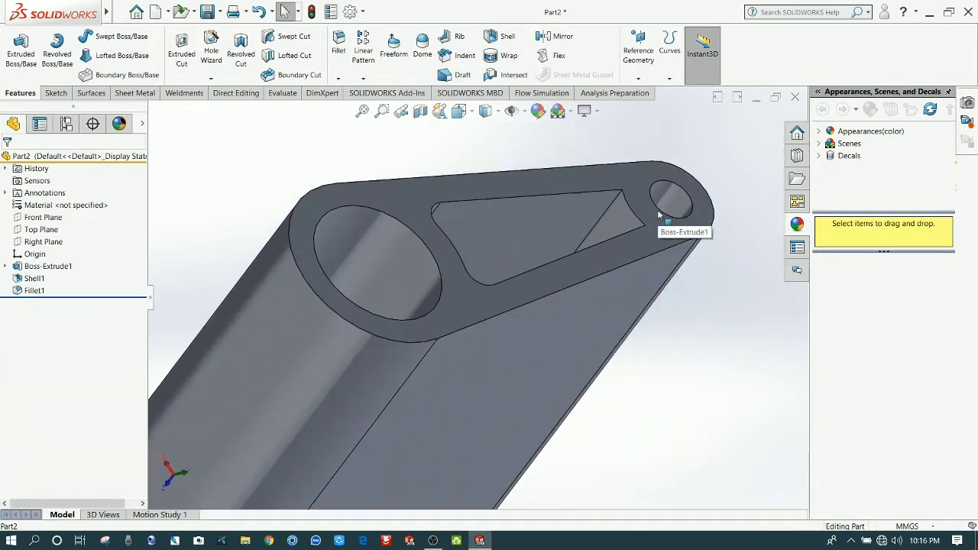
middle_drag(657, 211, 648, 256)
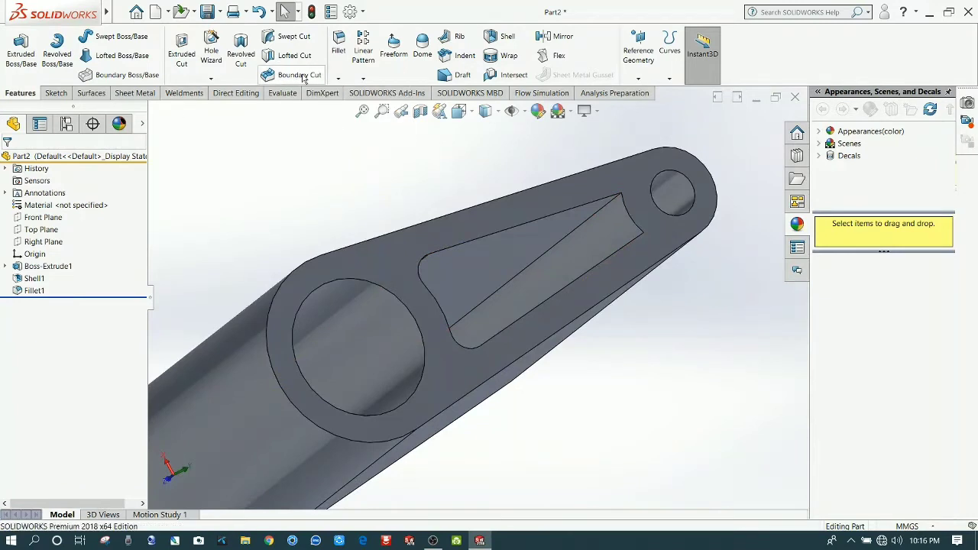
click(338, 46)
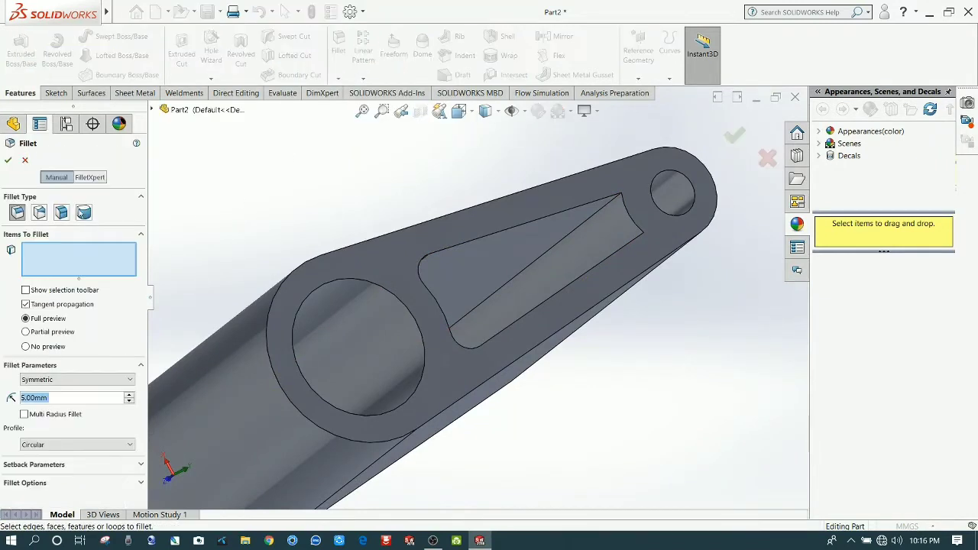
click(84, 213)
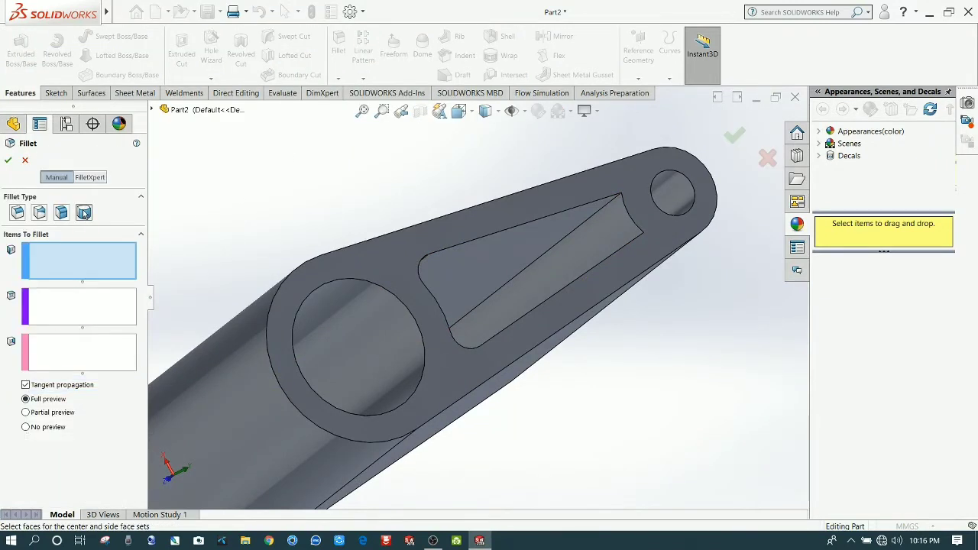
click(462, 260)
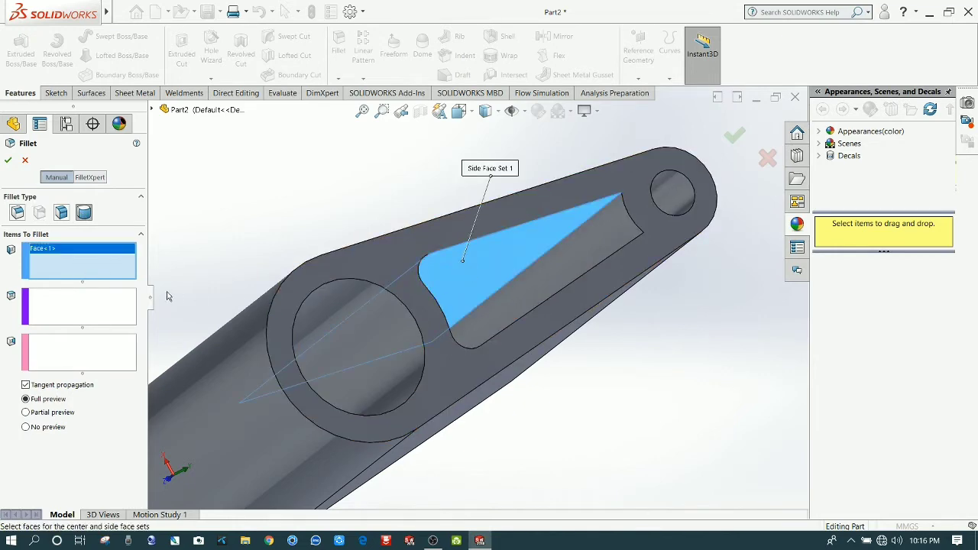
click(80, 352)
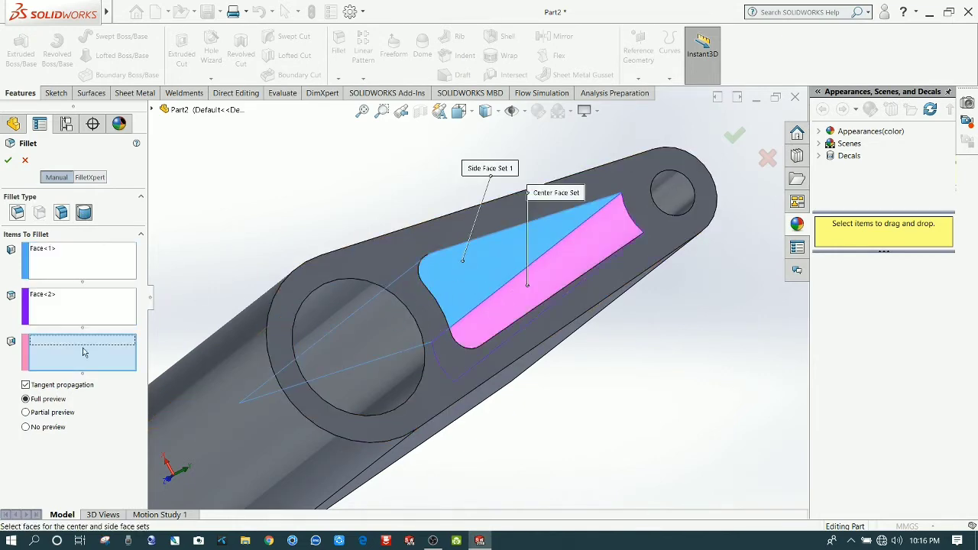
middle_drag(269, 263, 364, 268)
click(473, 258)
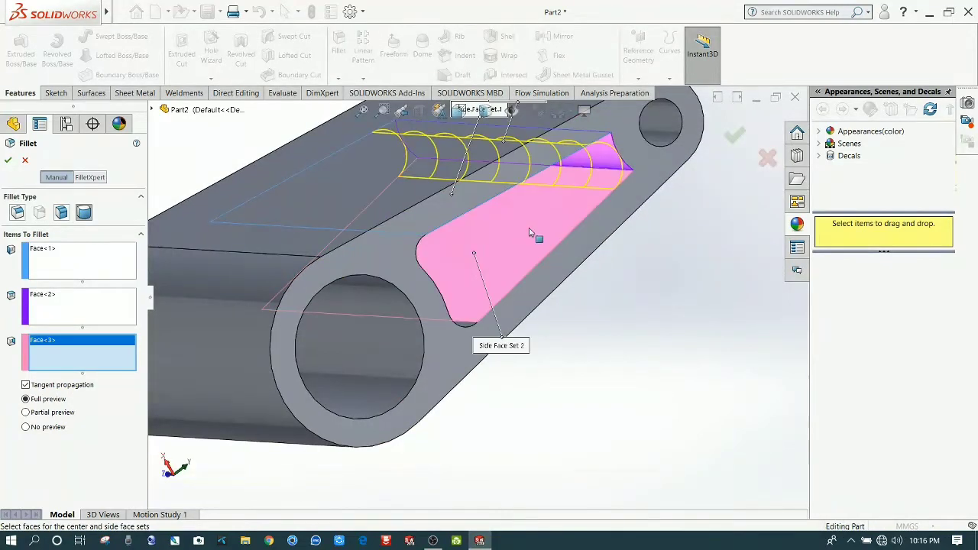
middle_drag(533, 229, 518, 209)
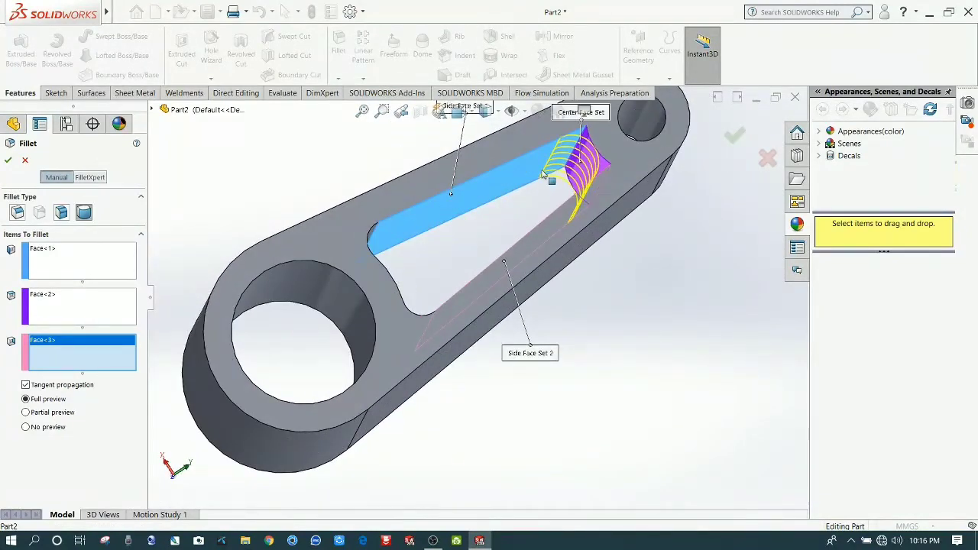
click(10, 161)
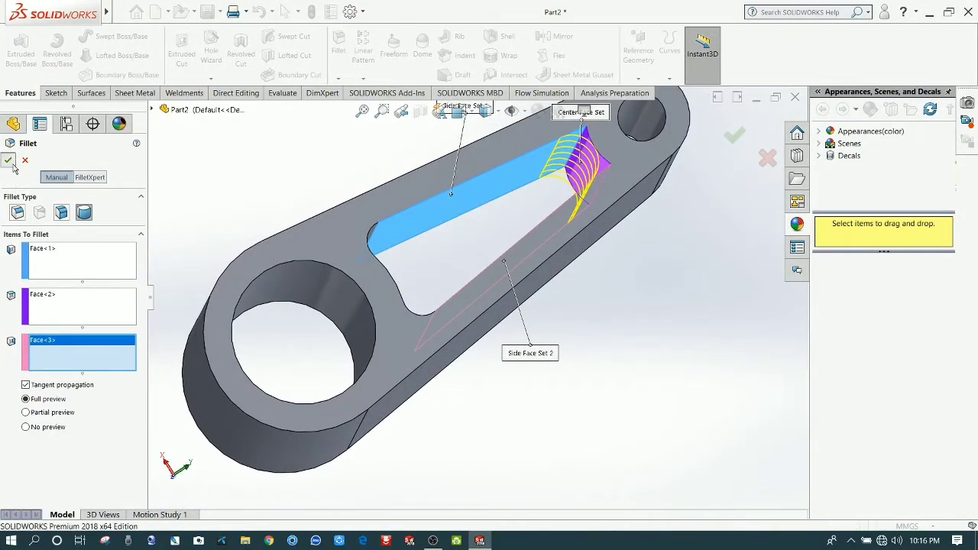
key(ctrl+7)
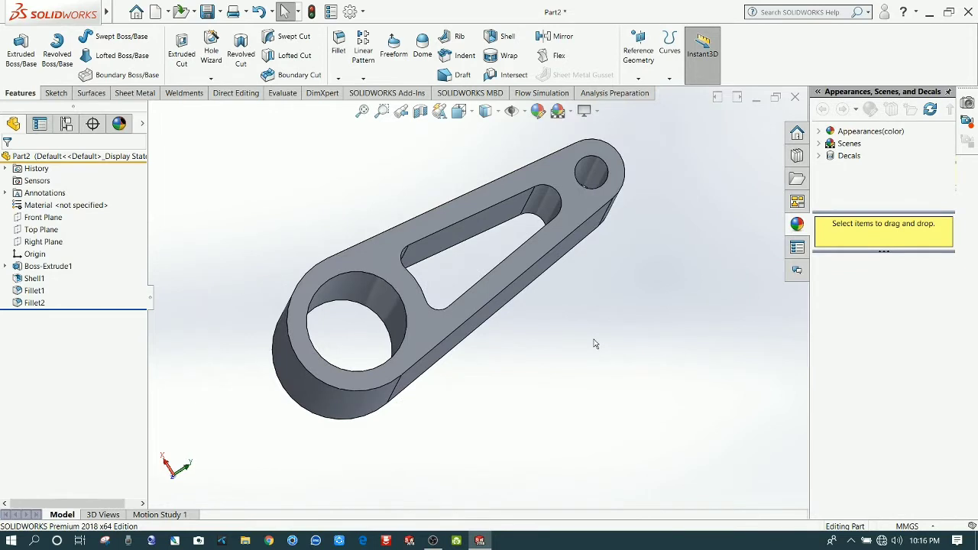
scroll(596, 343, up, 2)
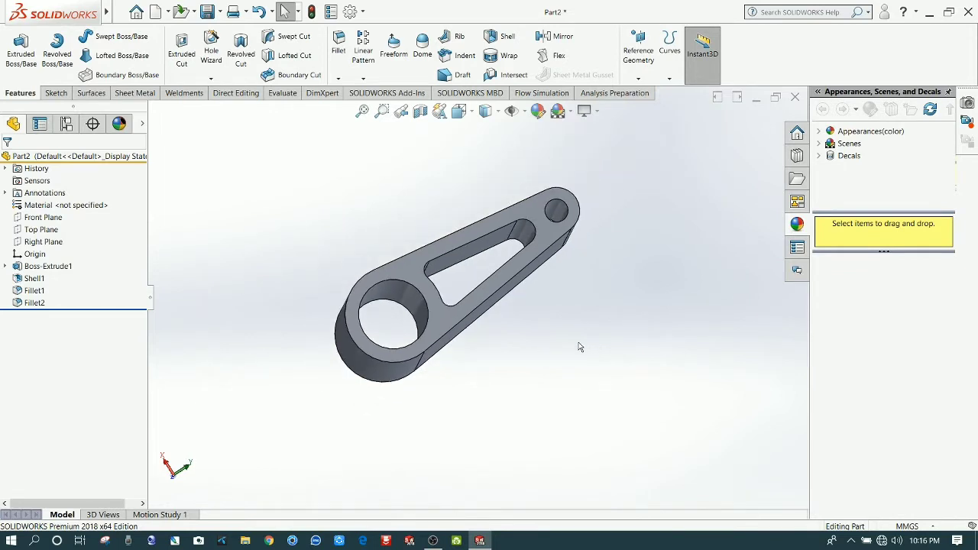
middle_drag(578, 347, 568, 352)
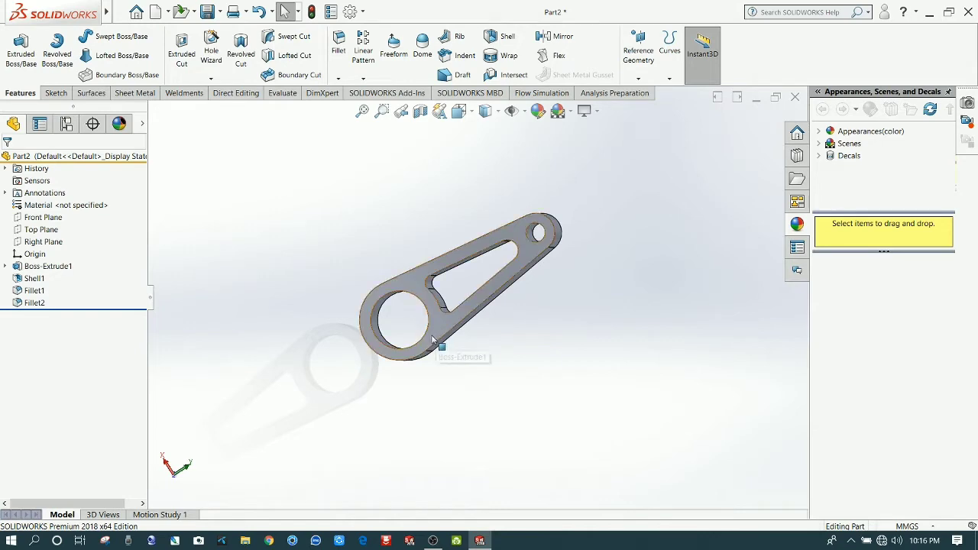
middle_drag(467, 369, 541, 262)
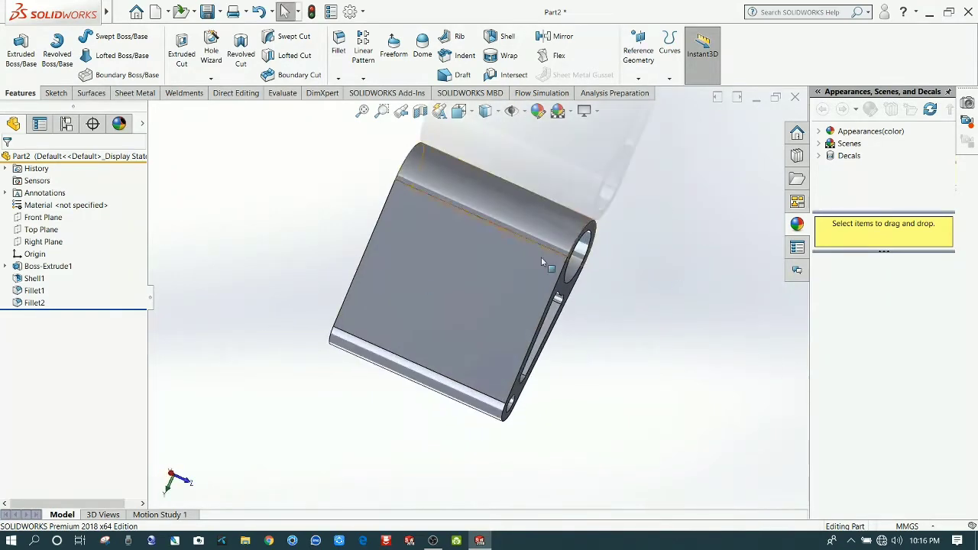
click(38, 241)
click(42, 230)
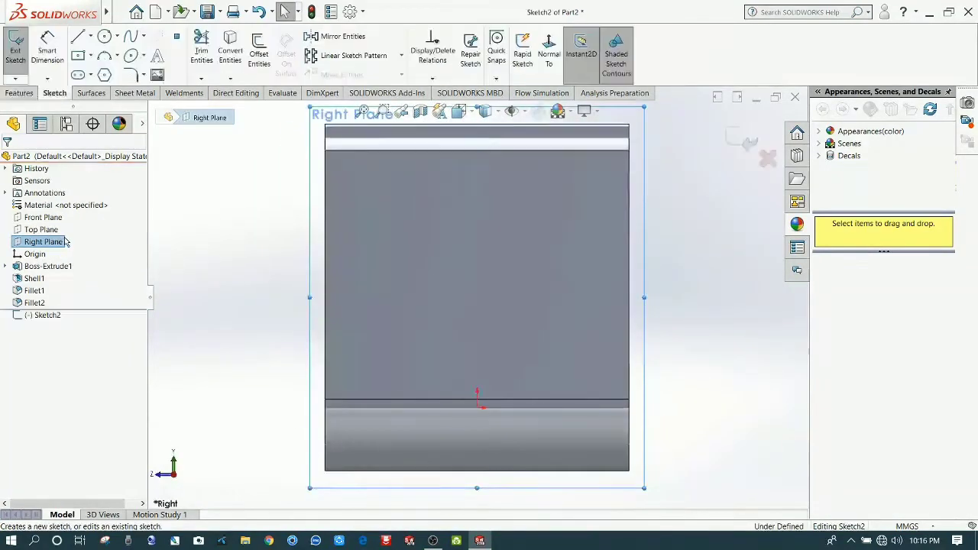
click(549, 54)
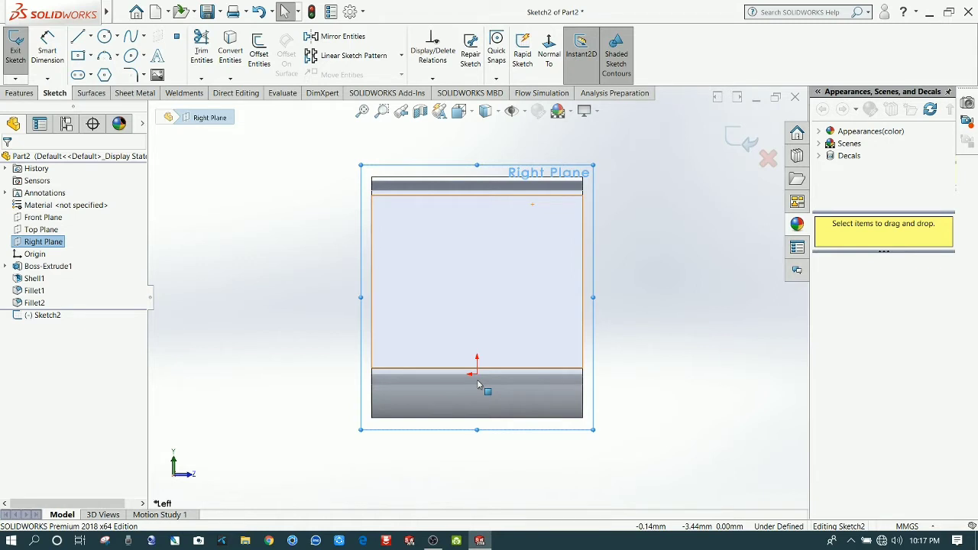
click(263, 332)
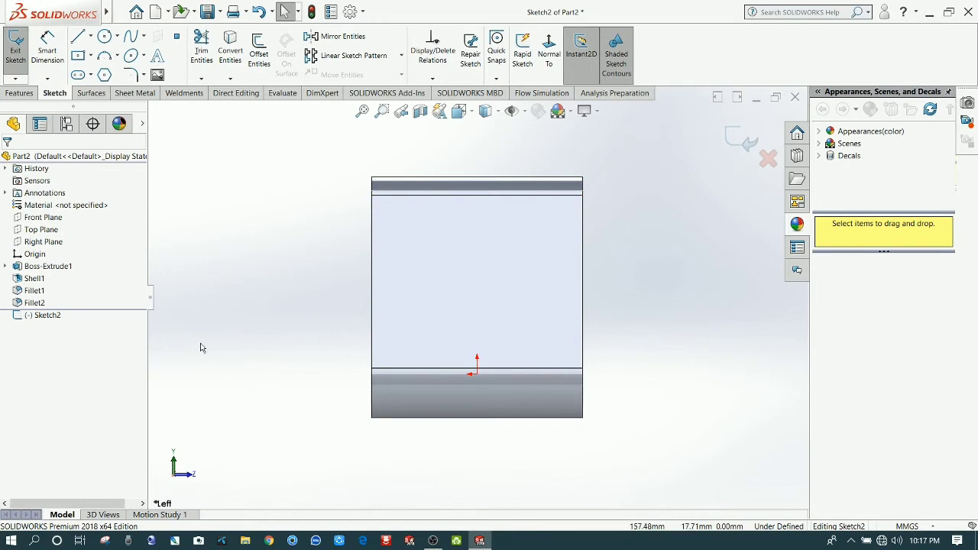
right_click(53, 272)
click(259, 268)
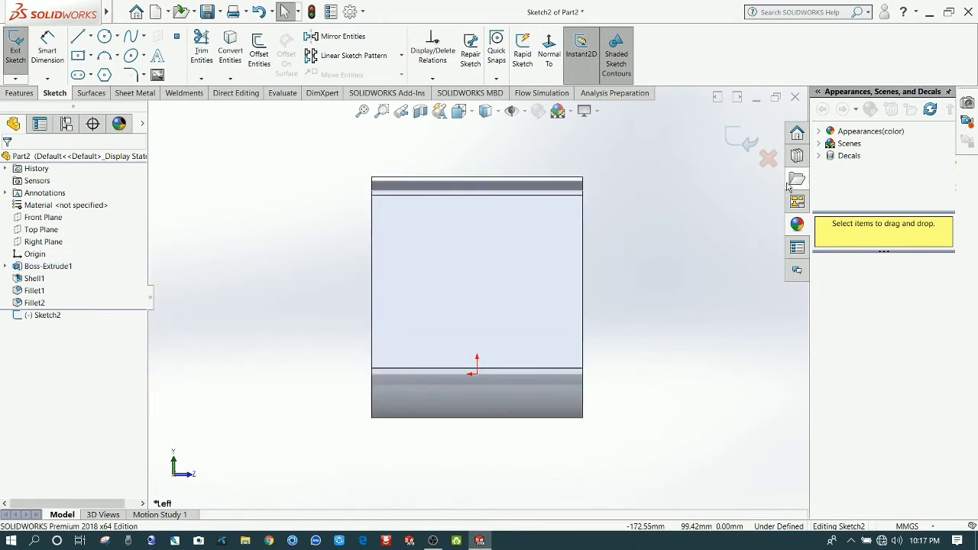
click(744, 140)
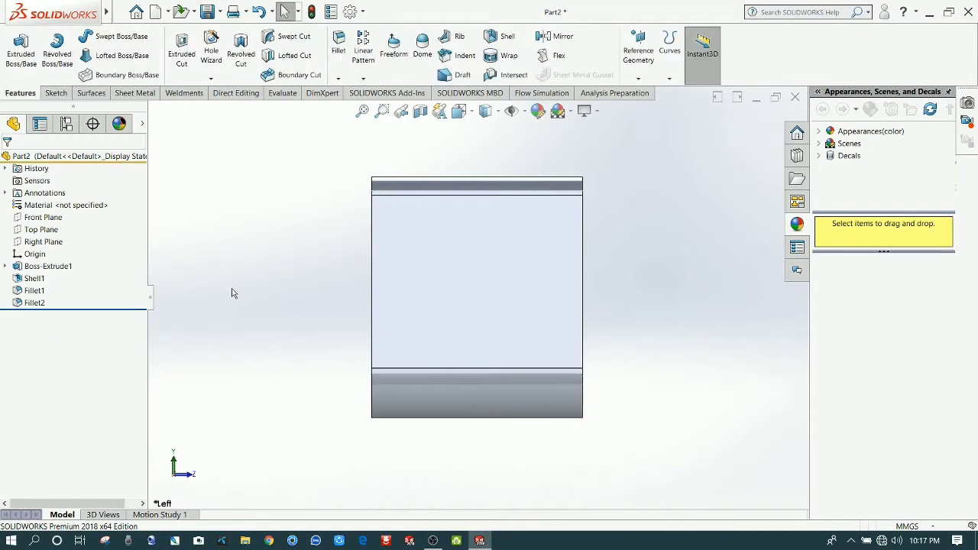
Set the boss extrusion's Mid Plane depth to 60 mm.
right_click(65, 269)
click(77, 238)
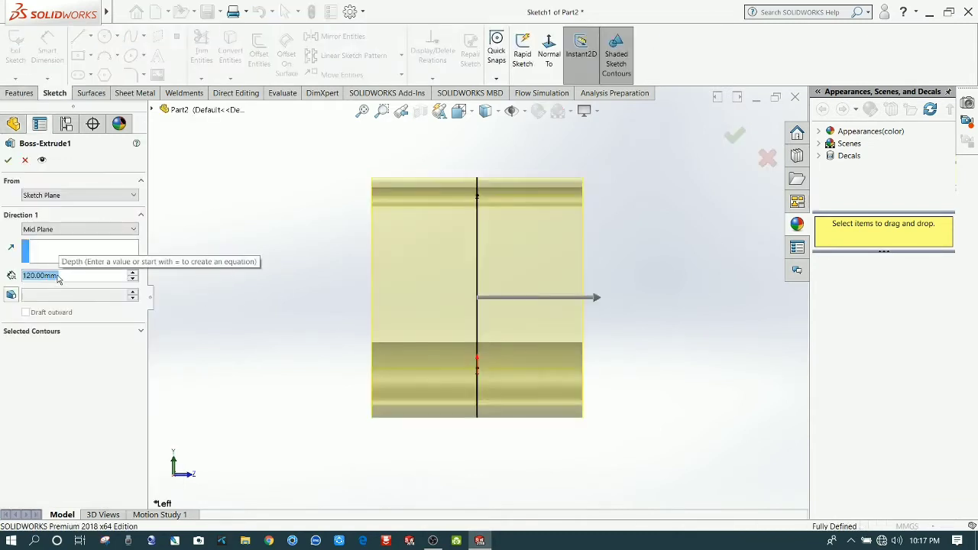
text(60)
key(Return)
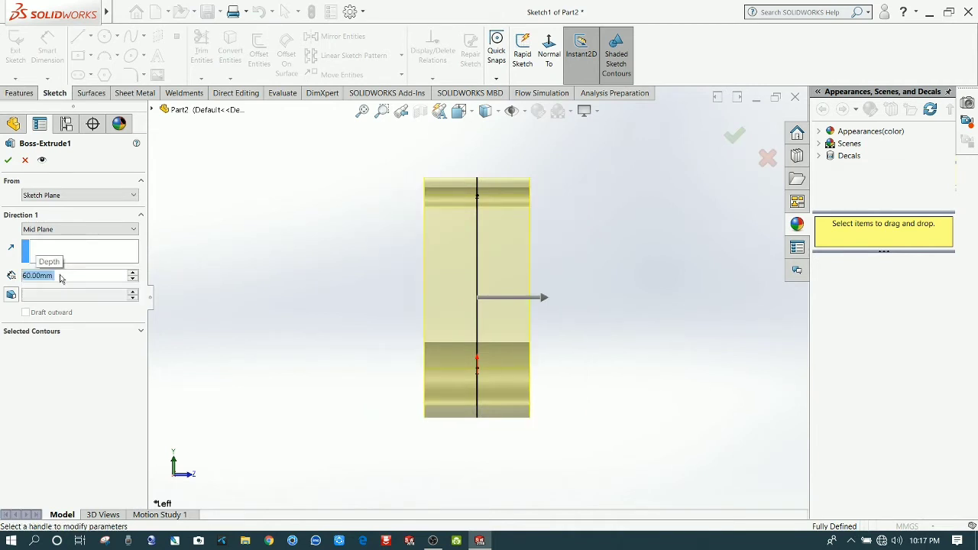
click(8, 161)
click(338, 319)
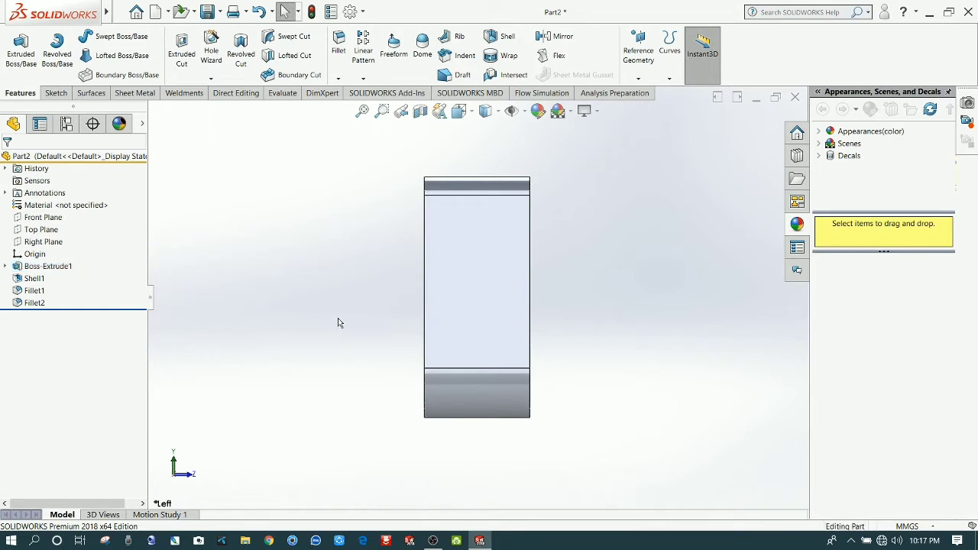
scroll(324, 345, up, 2)
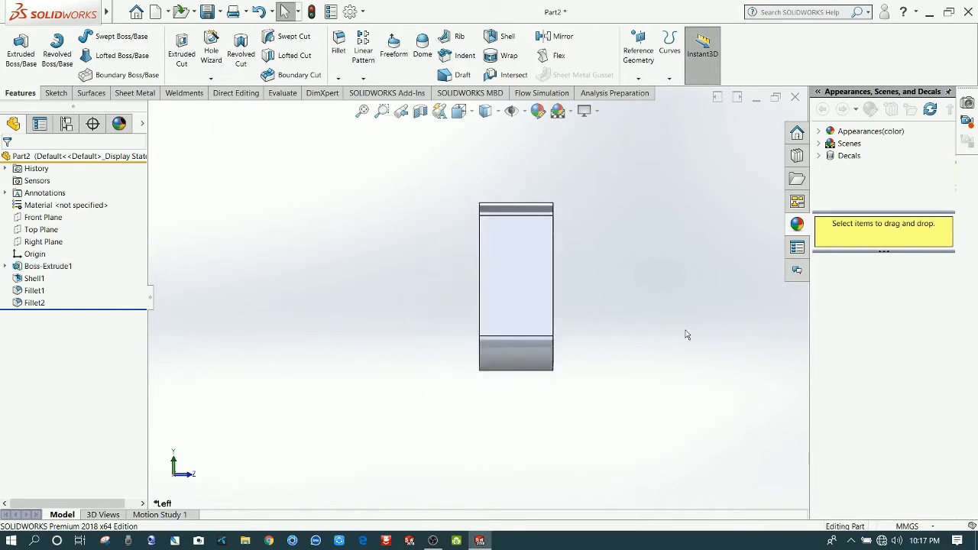
middle_drag(685, 335, 334, 179)
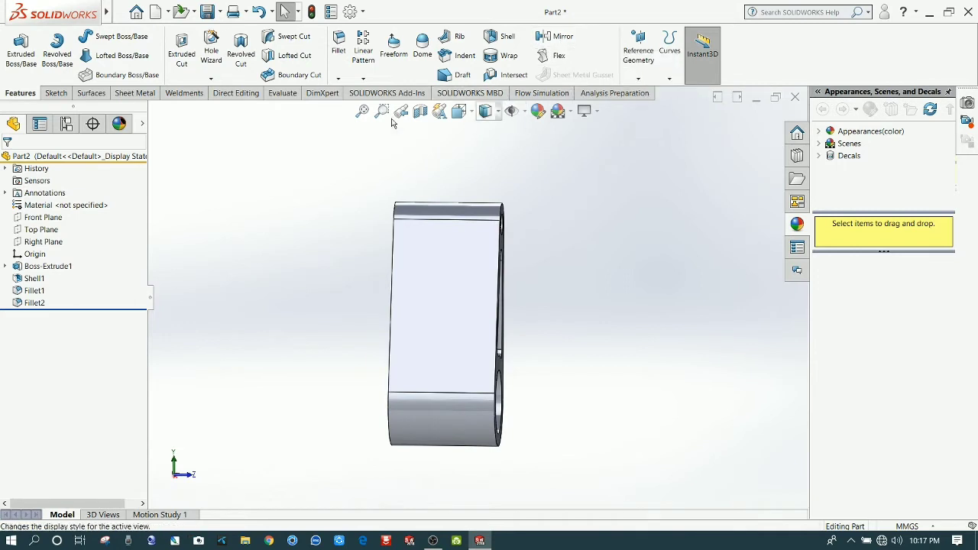
Start a sketch on the Right Plane and draw a center rectangle at the origin, about 11 mm wide and 94 mm tall.
click(56, 92)
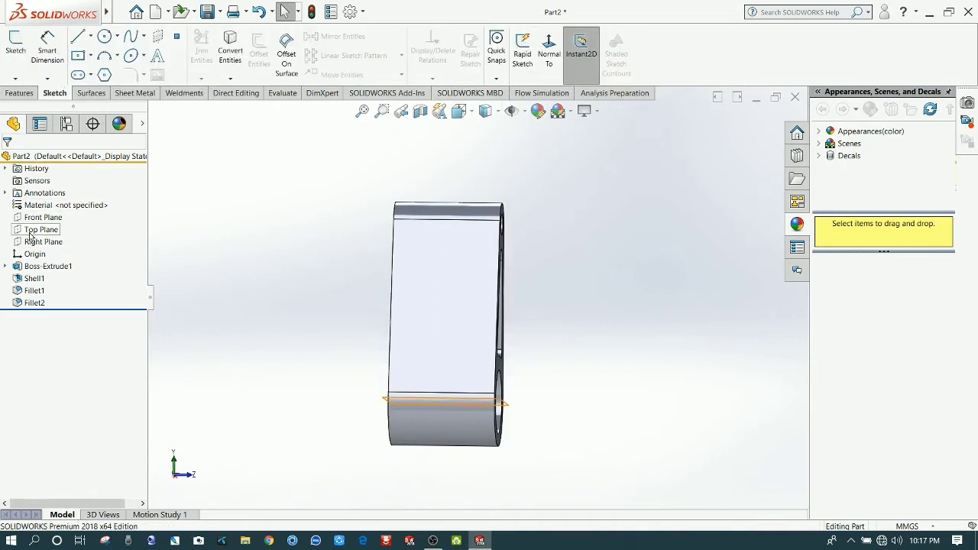
click(34, 242)
click(45, 226)
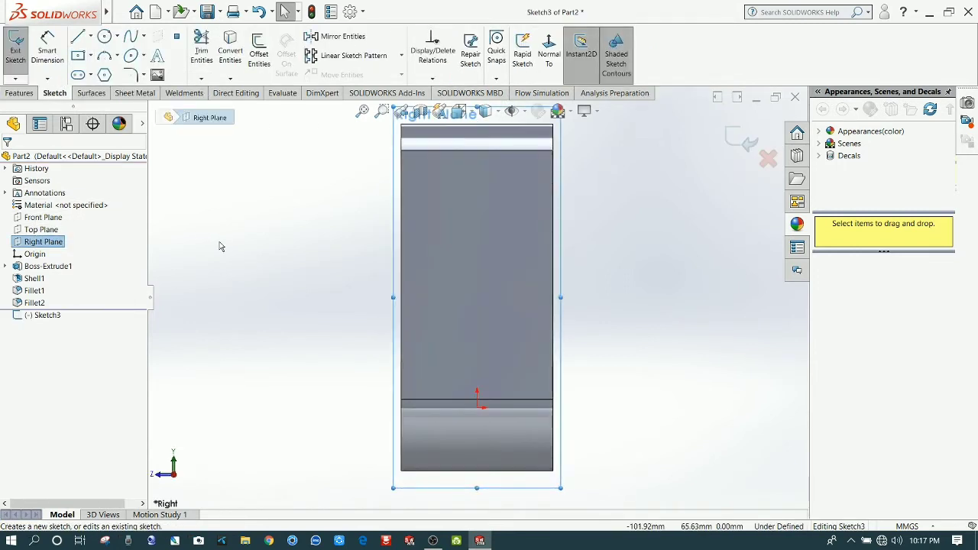
click(81, 41)
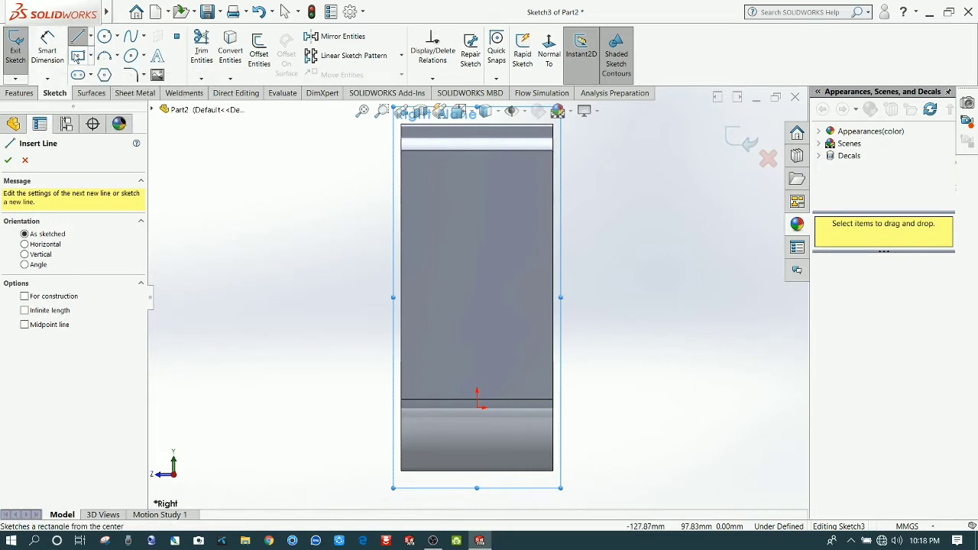
click(76, 58)
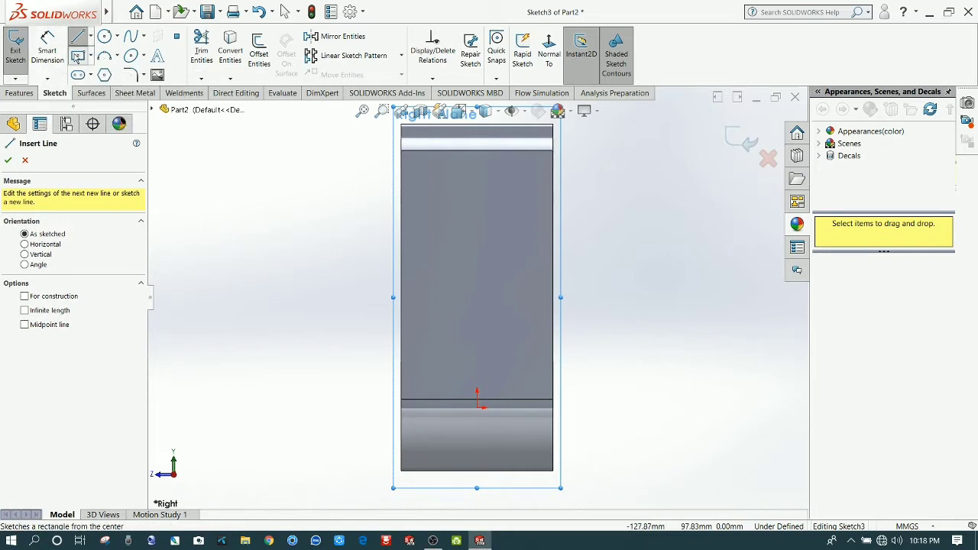
click(477, 407)
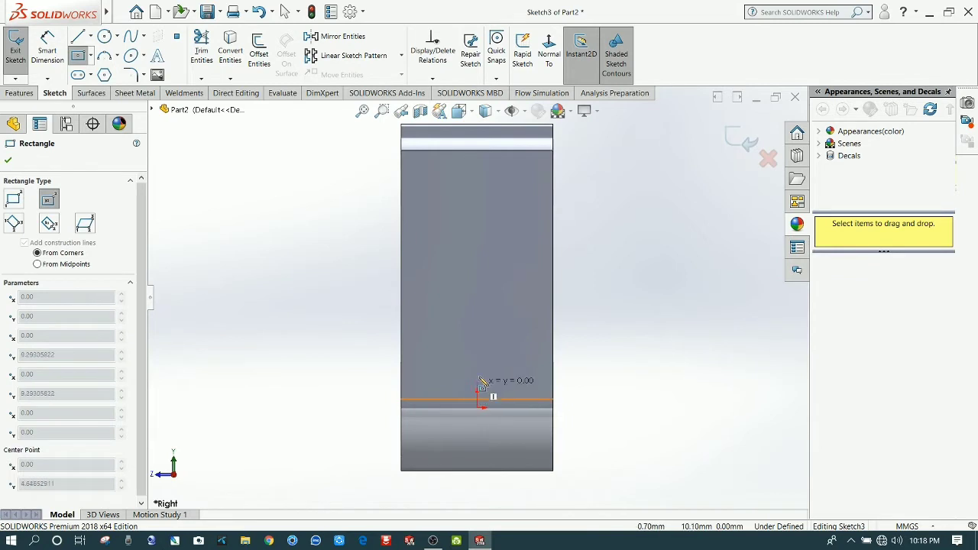
click(463, 289)
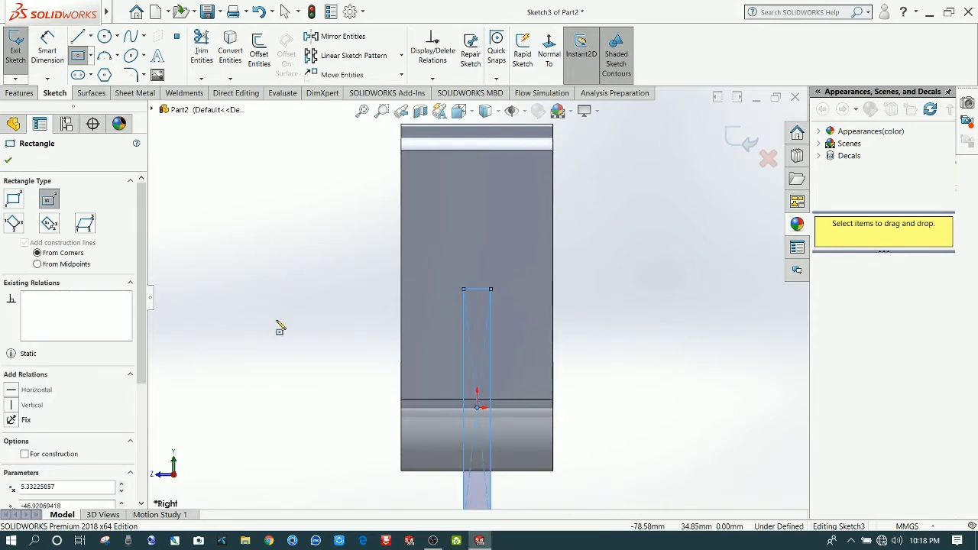
Dimension the rectangle's width at 14 mm.
click(52, 60)
scroll(478, 378, up, 2)
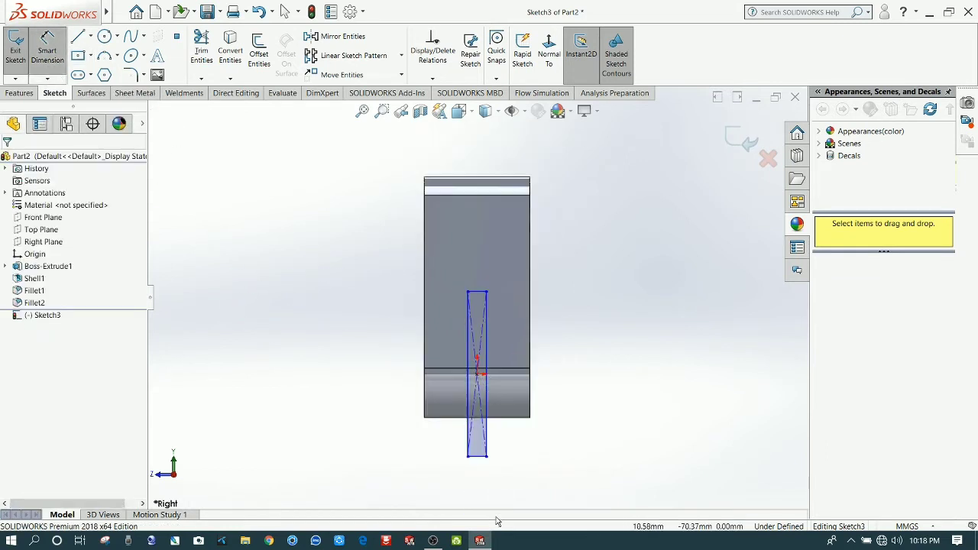
click(482, 458)
click(568, 451)
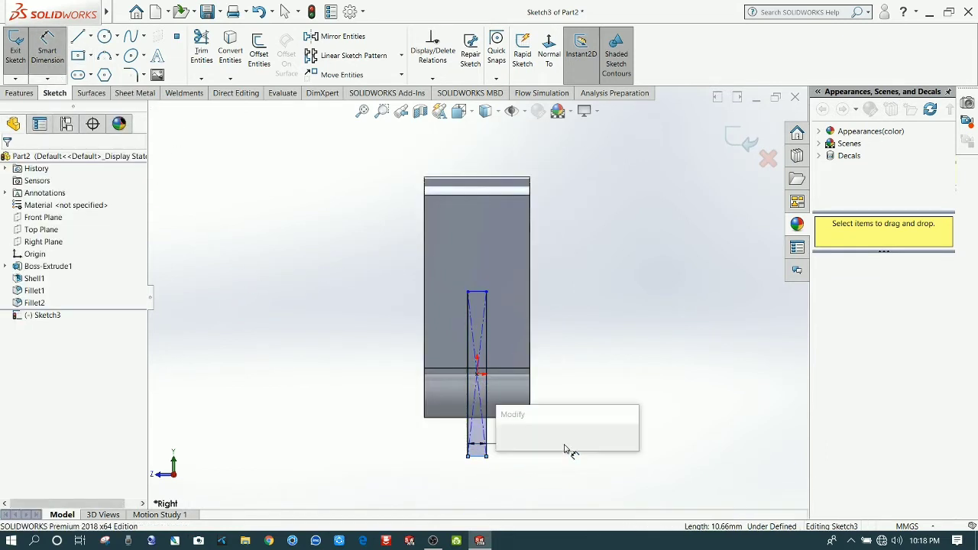
text(14)
key(Return)
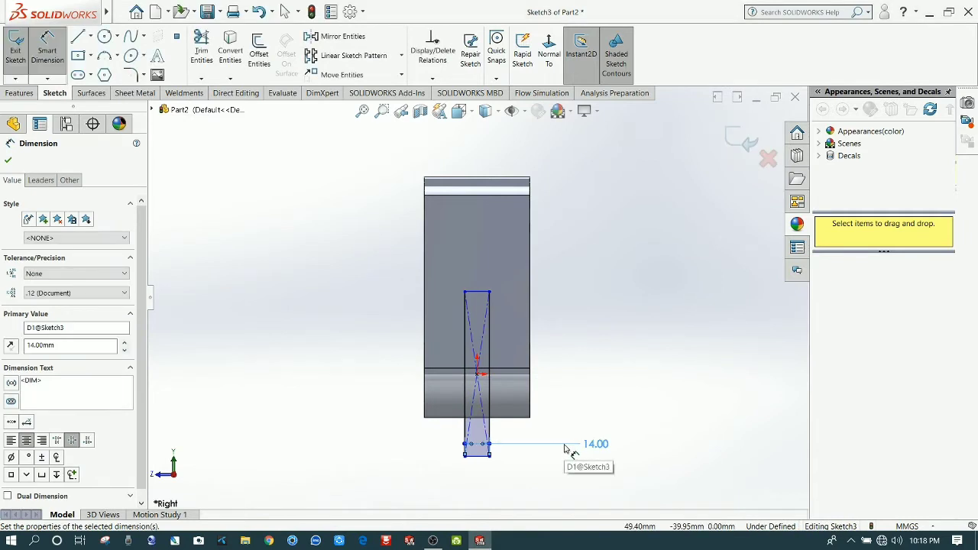
click(578, 361)
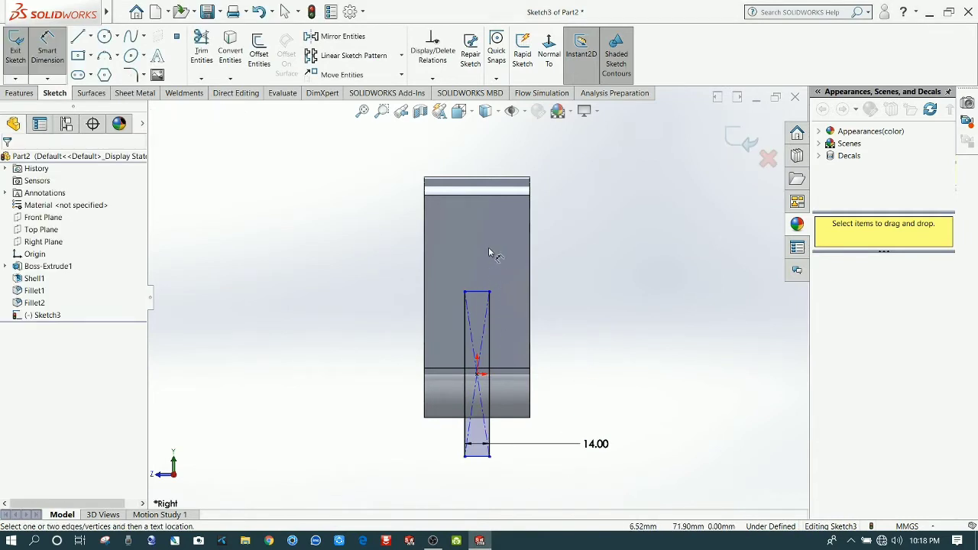
Dimension the distance from the rectangle's upper corner to the body's lower edge at 93 mm.
scroll(489, 260, up, 1)
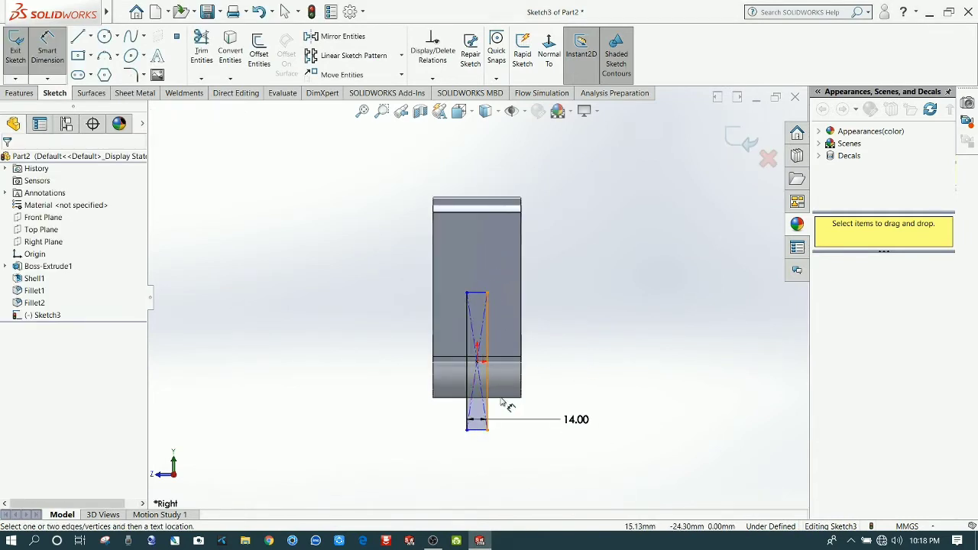
click(487, 294)
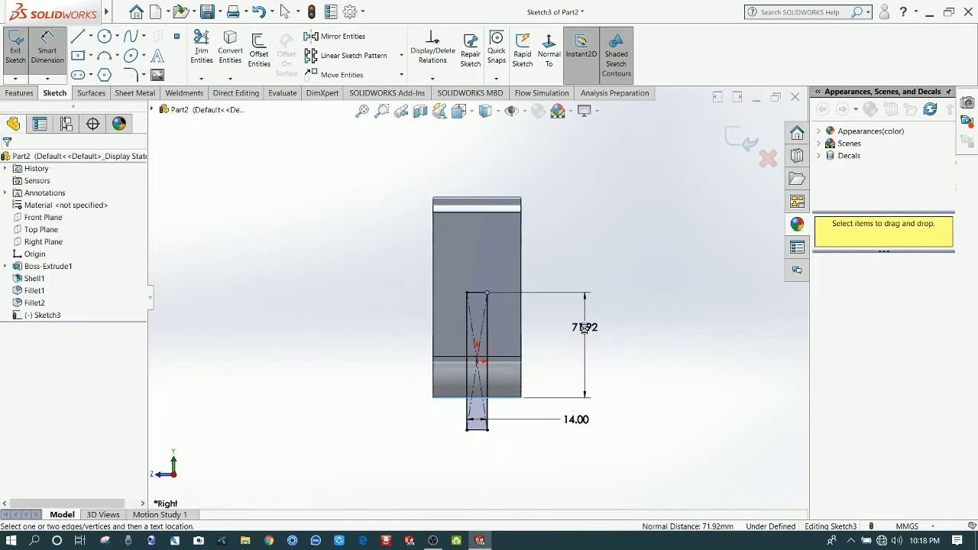
click(582, 335)
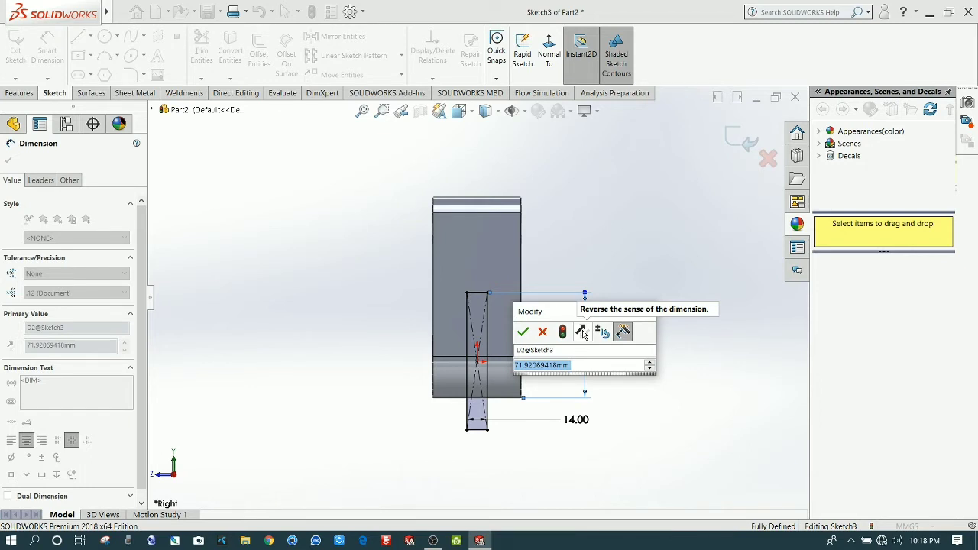
text(75)
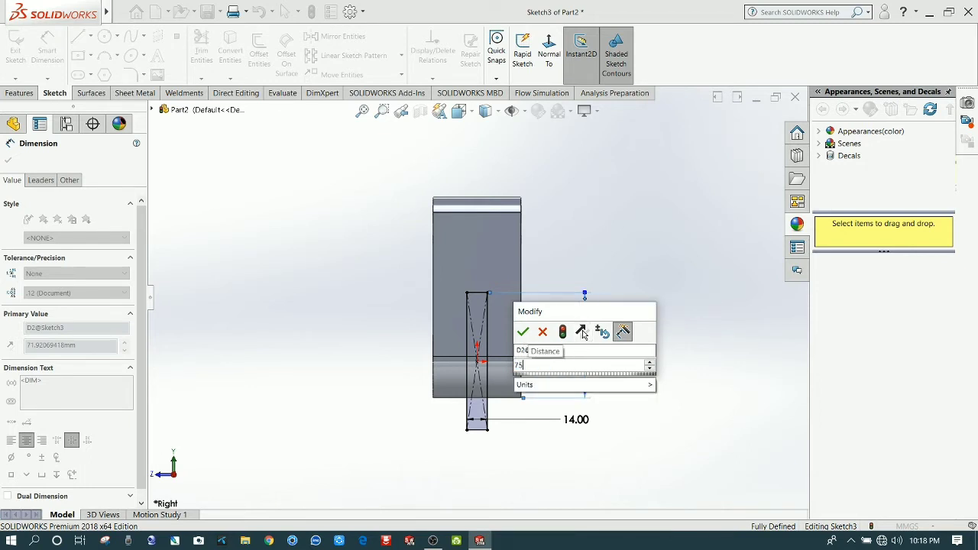
key(BackSpace)
key(BackSpace)
text(93)
key(Return)
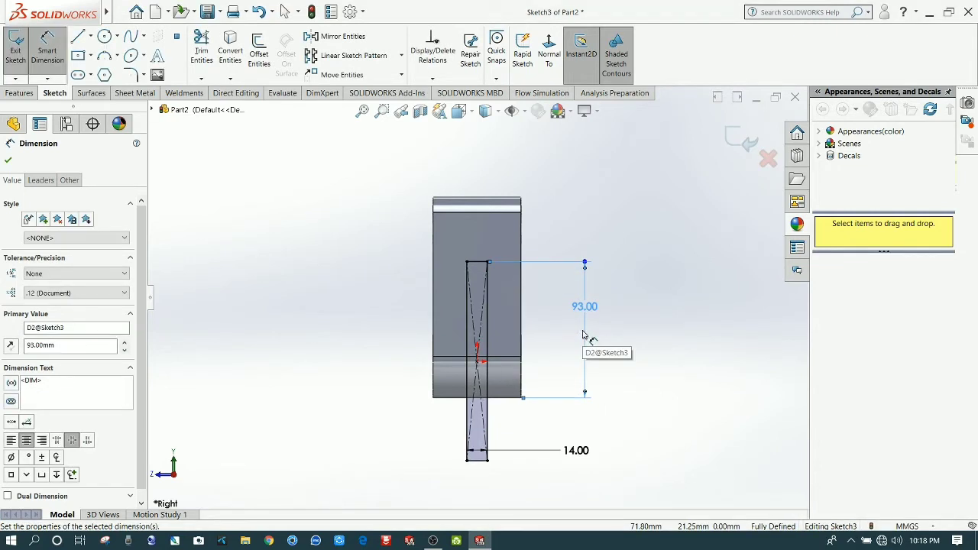
click(696, 242)
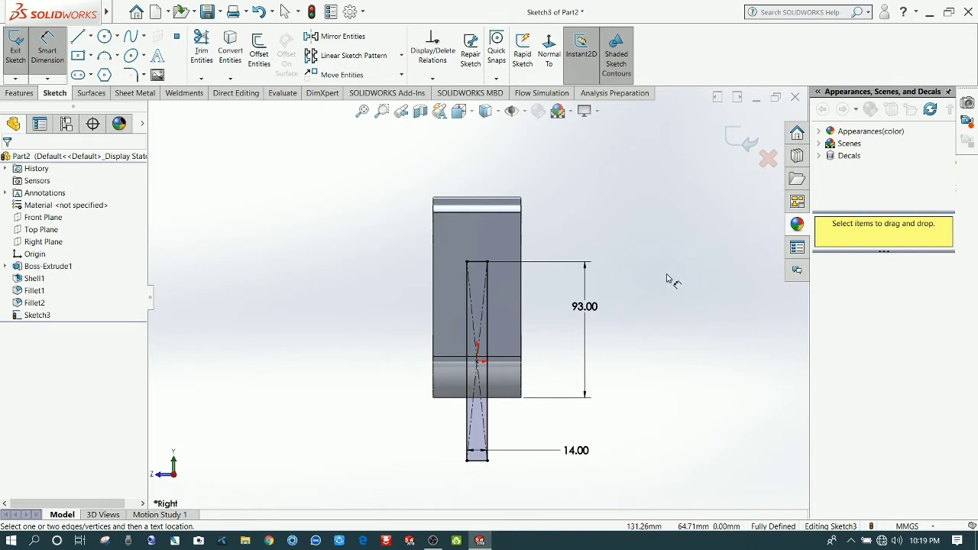
Change the distance between the rectangle's upper corner and the body's lower edge to 35+18 mm.
double_click(585, 312)
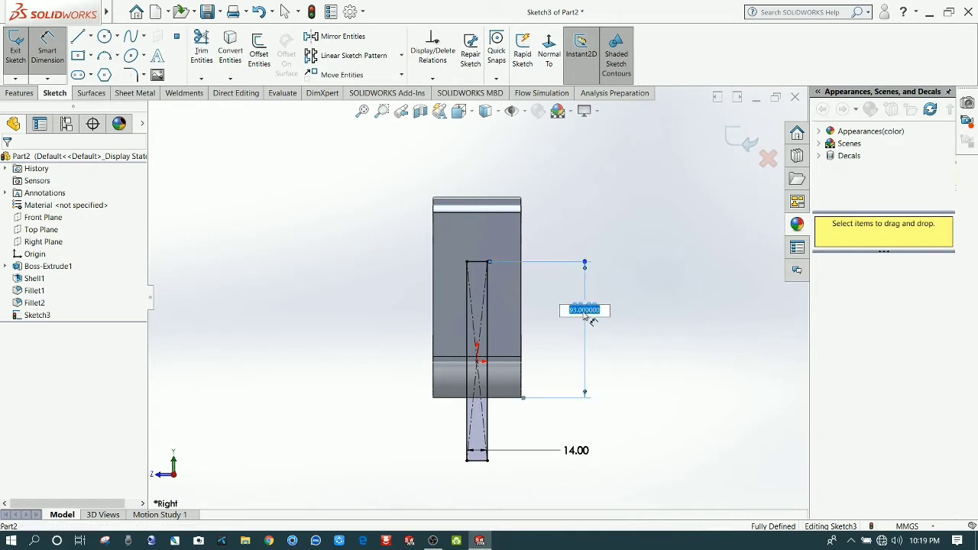
text(35+18)
key(Return)
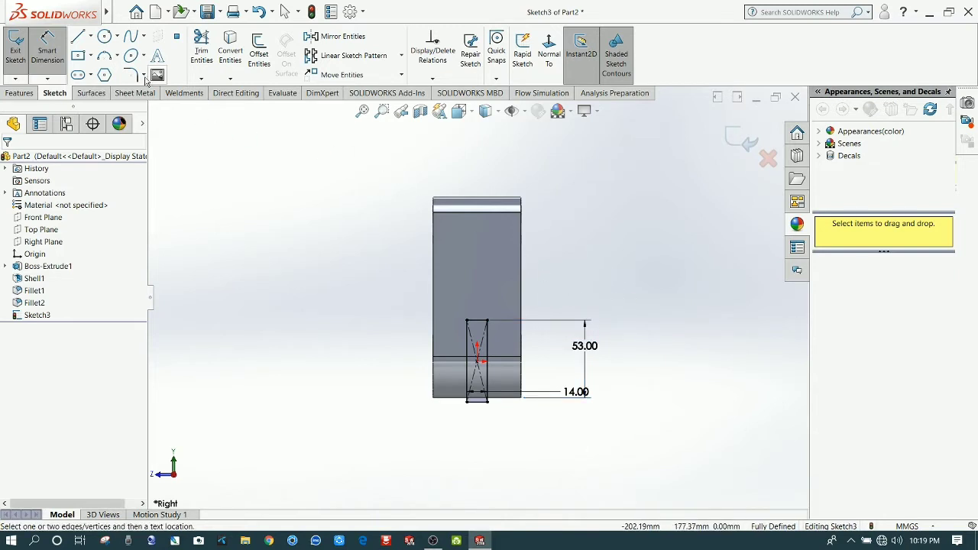
Draw a slanted line from the rectangle's upper corner at positive offset from the mid axis up to the body's nearer side edge.
click(77, 36)
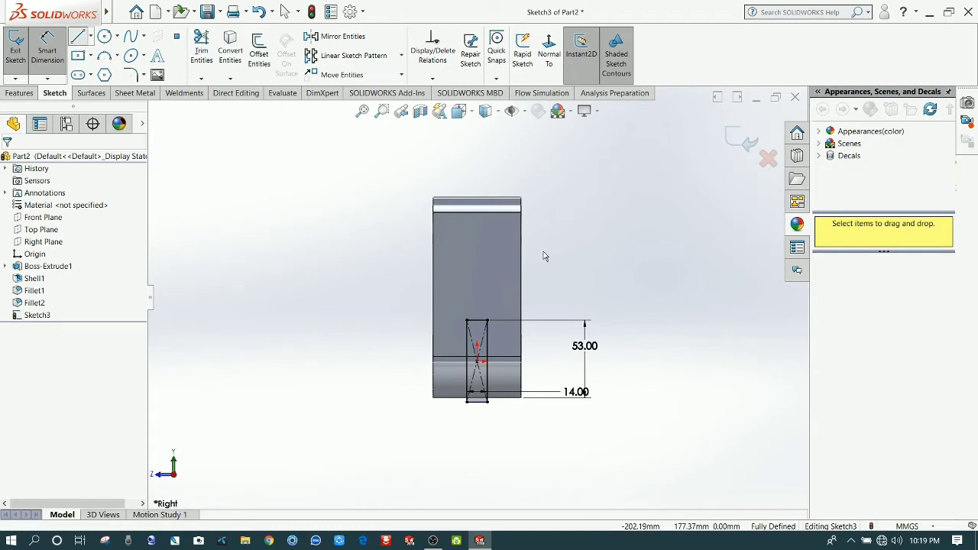
click(488, 321)
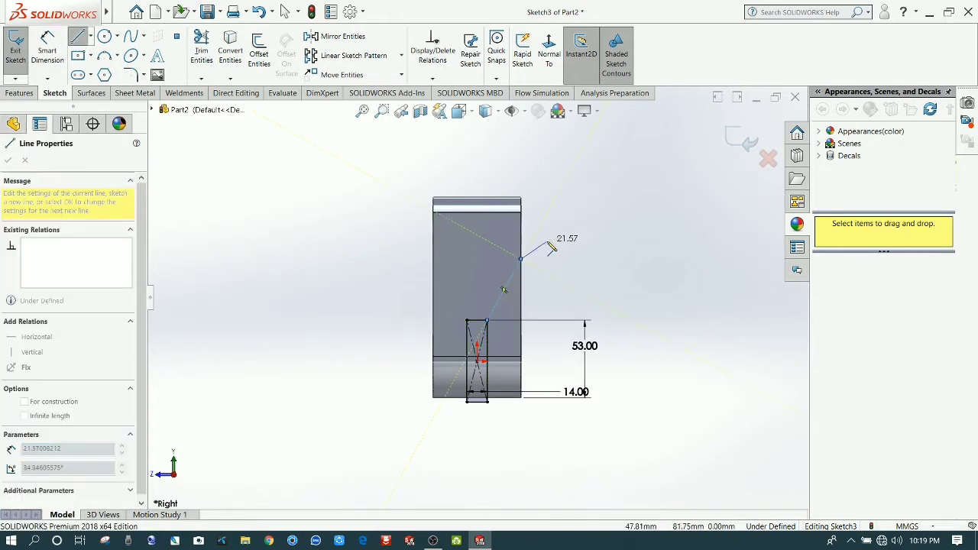
right_click(550, 246)
click(572, 249)
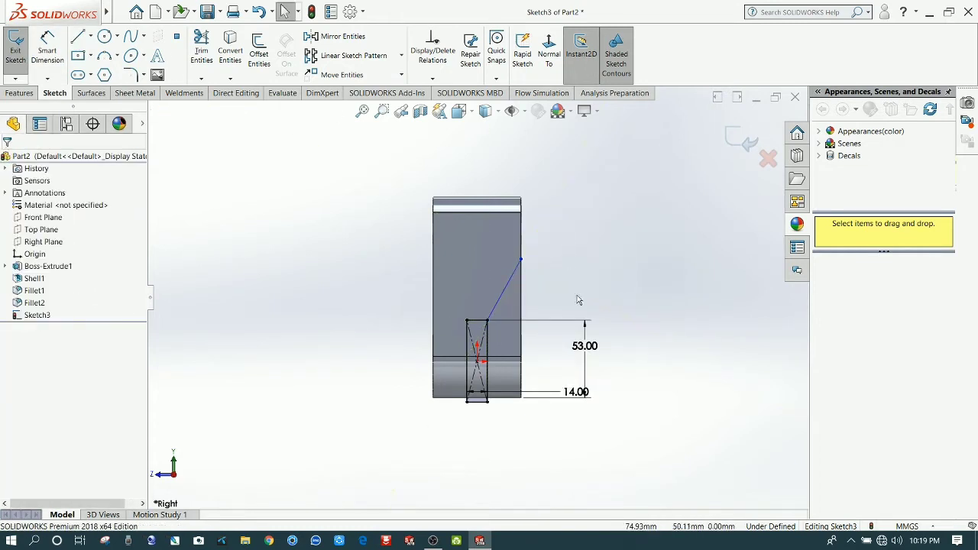
Draw a vertical centerline on the body's mid axis, extending from near its upper end to above the body.
click(77, 36)
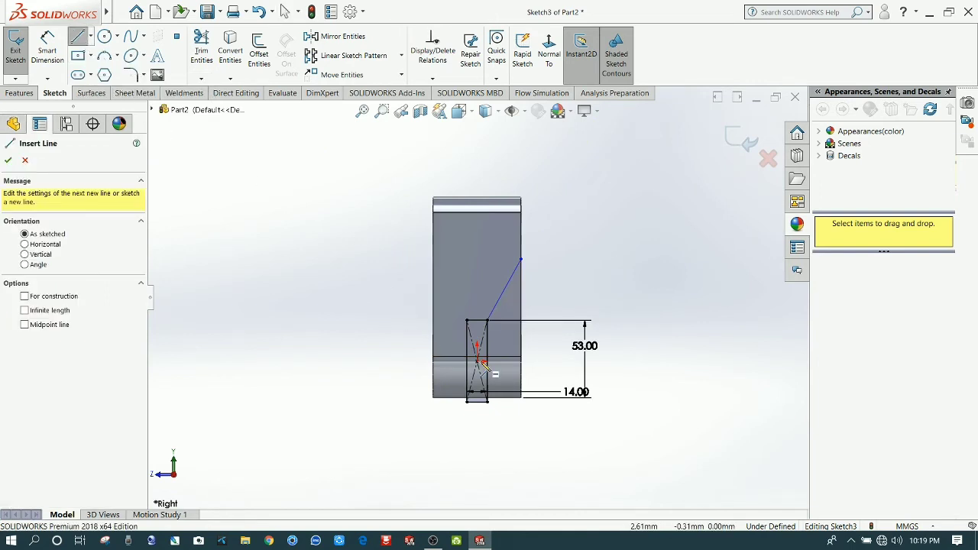
click(476, 212)
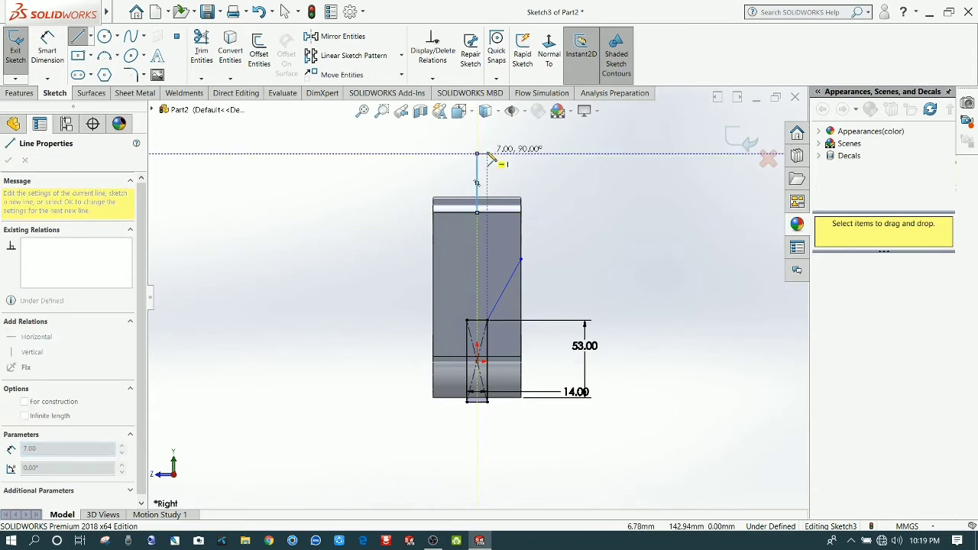
right_click(487, 155)
click(547, 176)
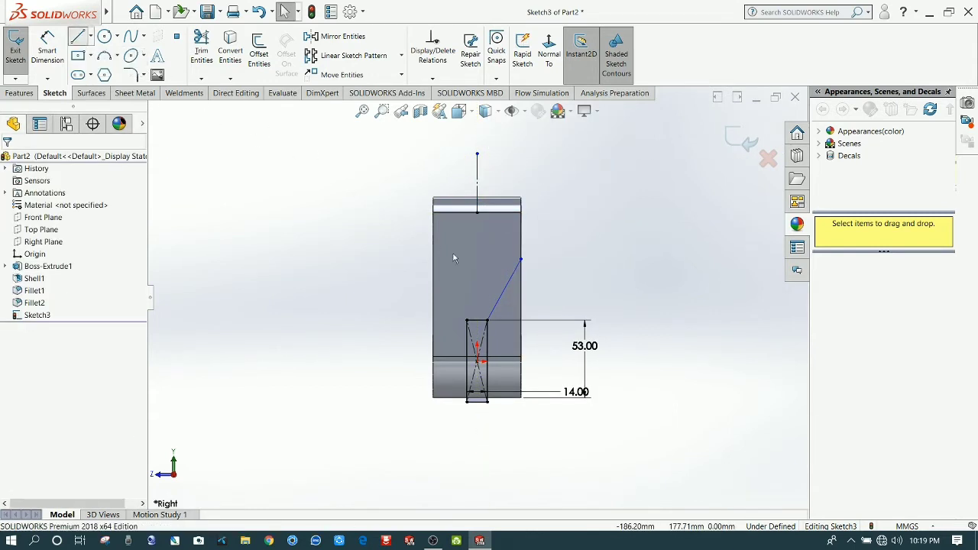
Continue the slanted line along the body's side edge to its upper edge, about 11.5 mm inward, straight down, and parallel to the slanted line.
click(521, 261)
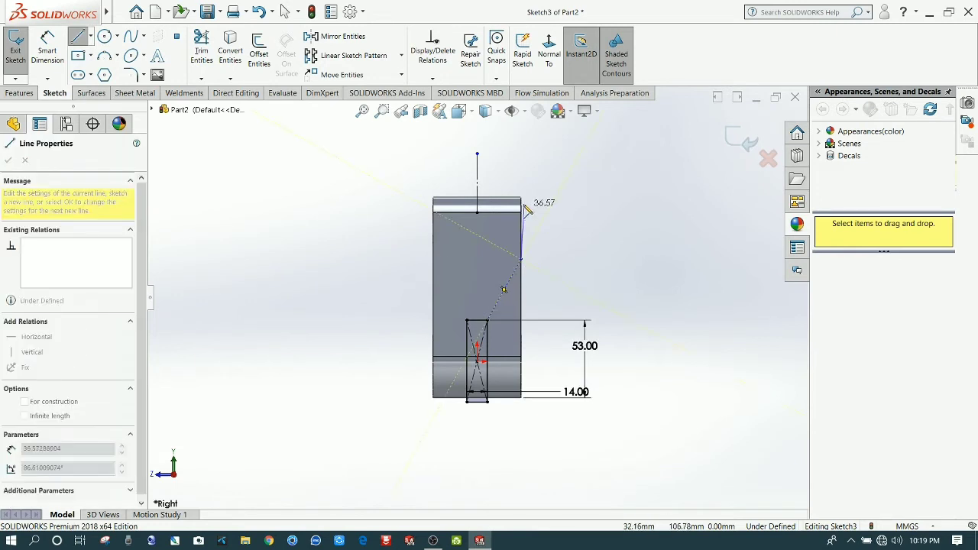
click(521, 200)
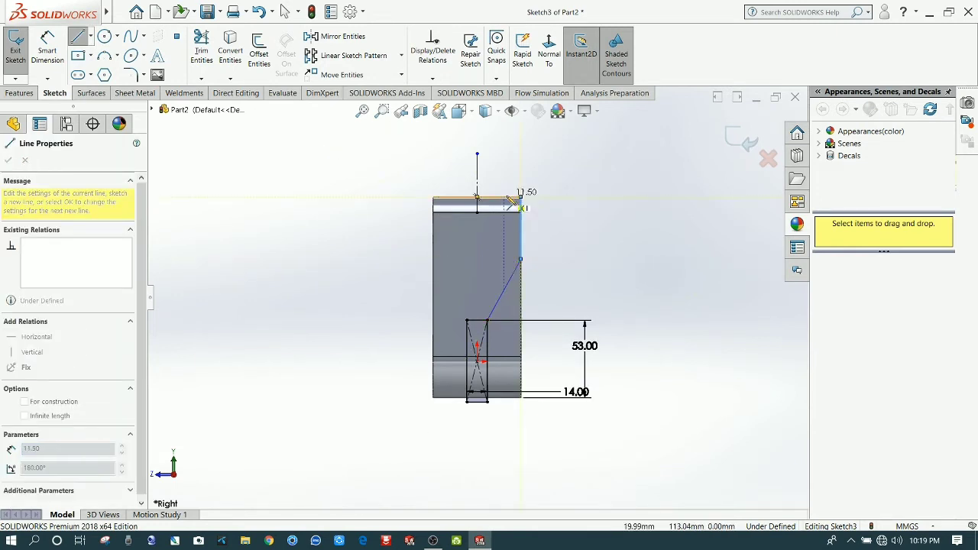
click(505, 198)
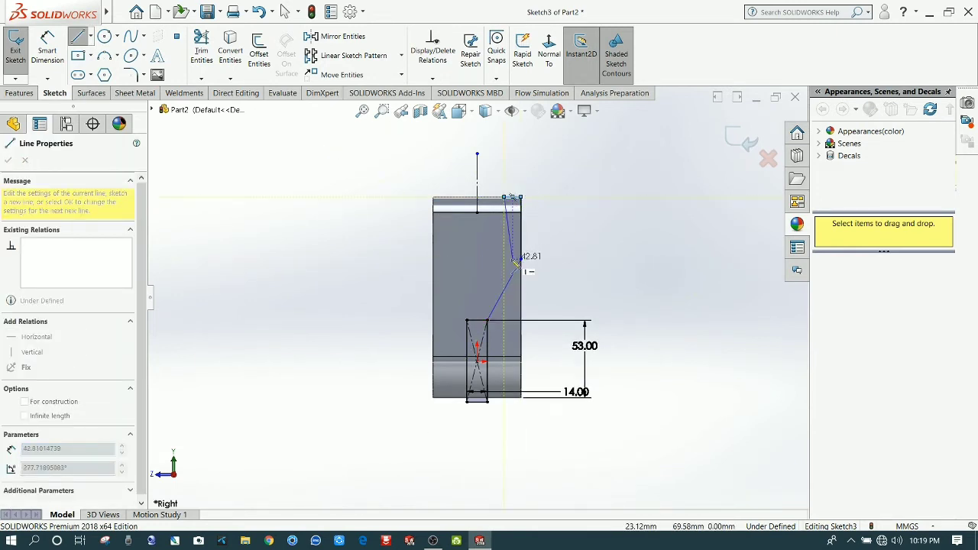
click(504, 260)
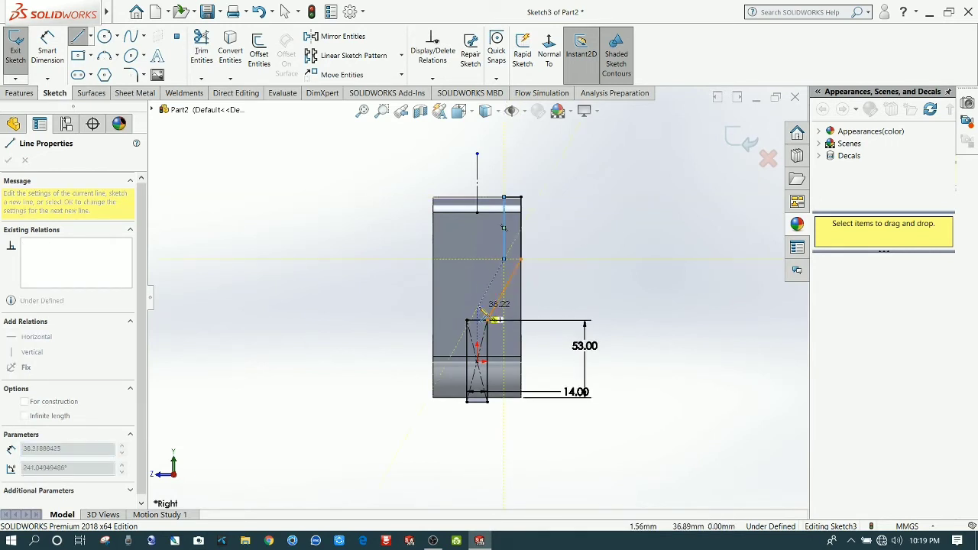
click(477, 308)
right_click(486, 241)
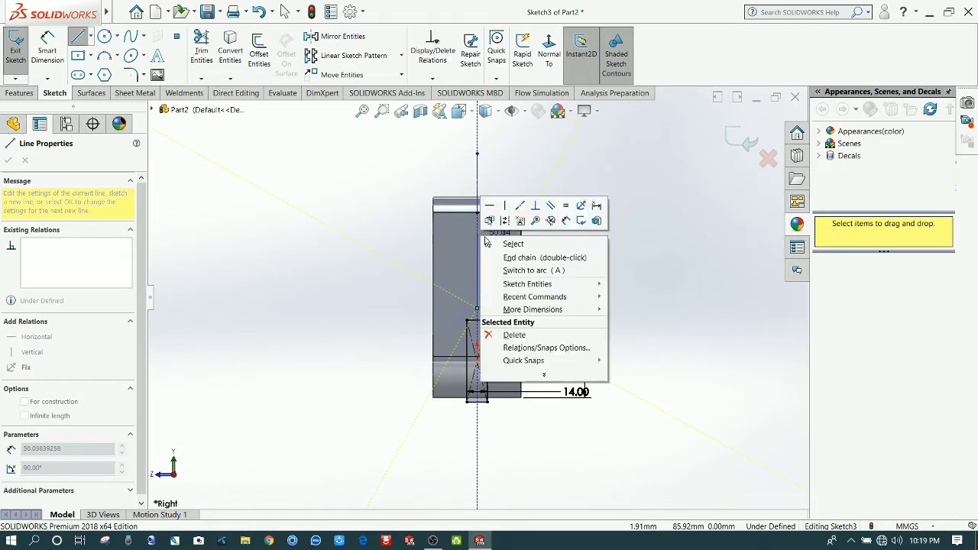
click(491, 245)
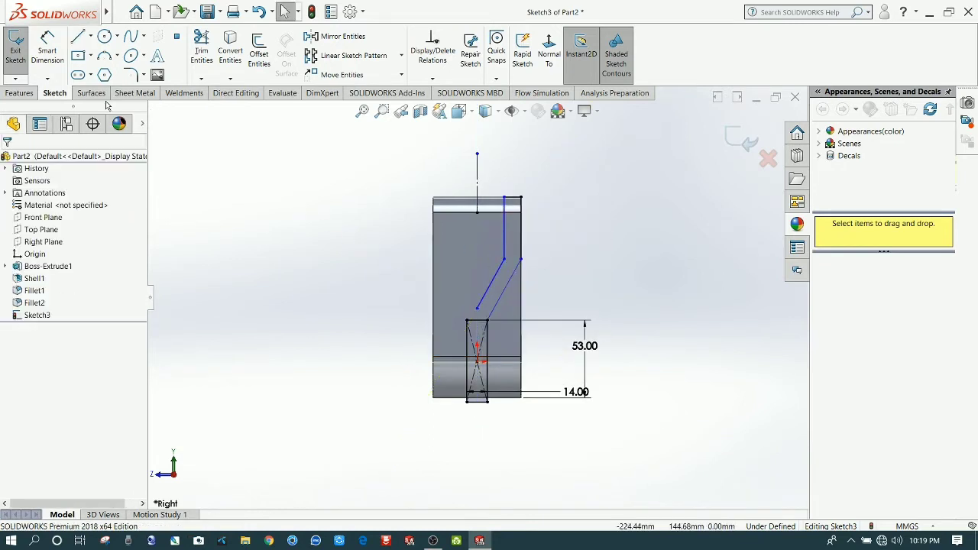
Dimension the short horizontal line at the body's upper edge at 8 mm.
click(48, 50)
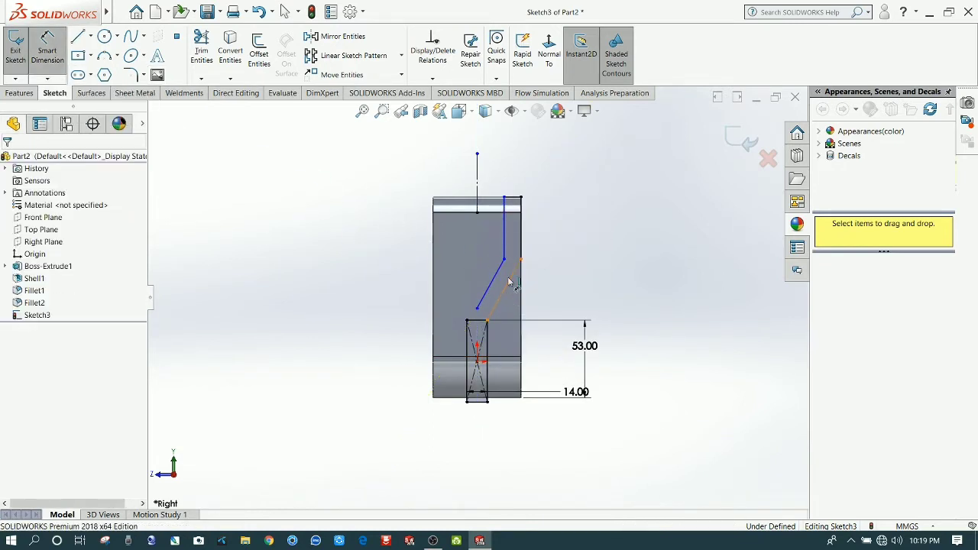
click(512, 200)
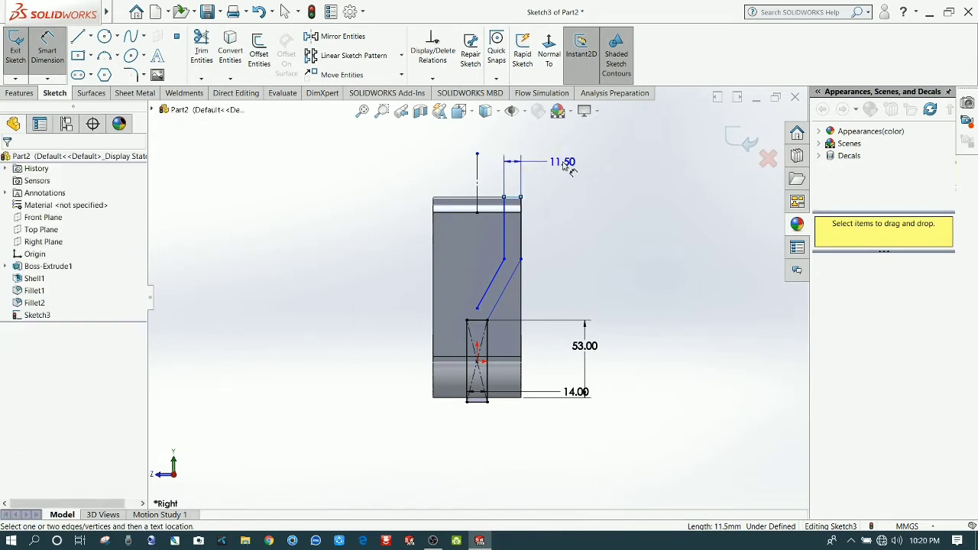
click(563, 165)
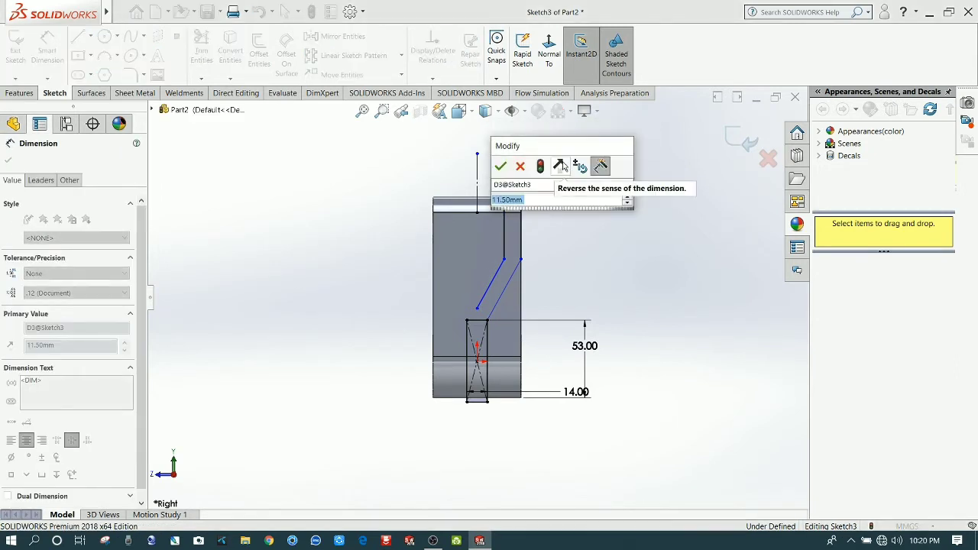
text(8)
key(Return)
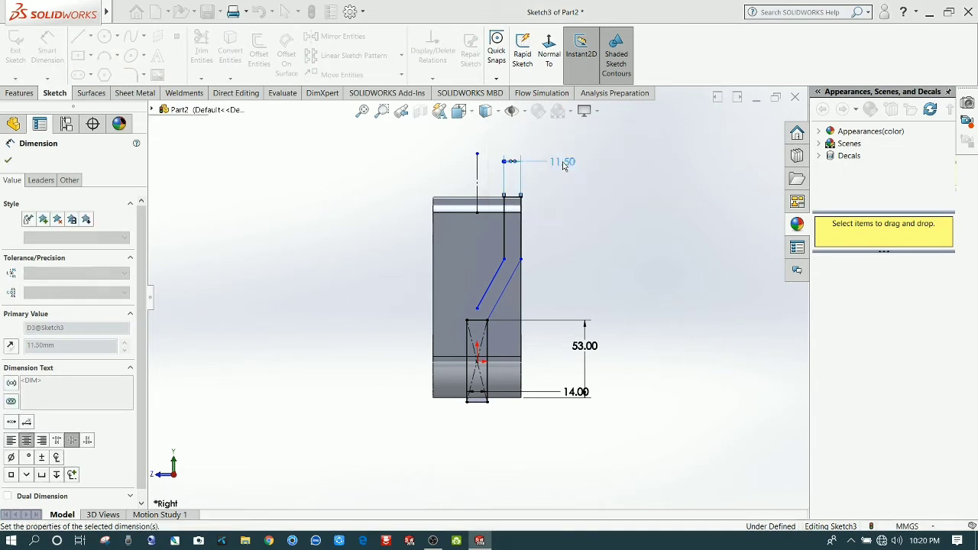
click(594, 238)
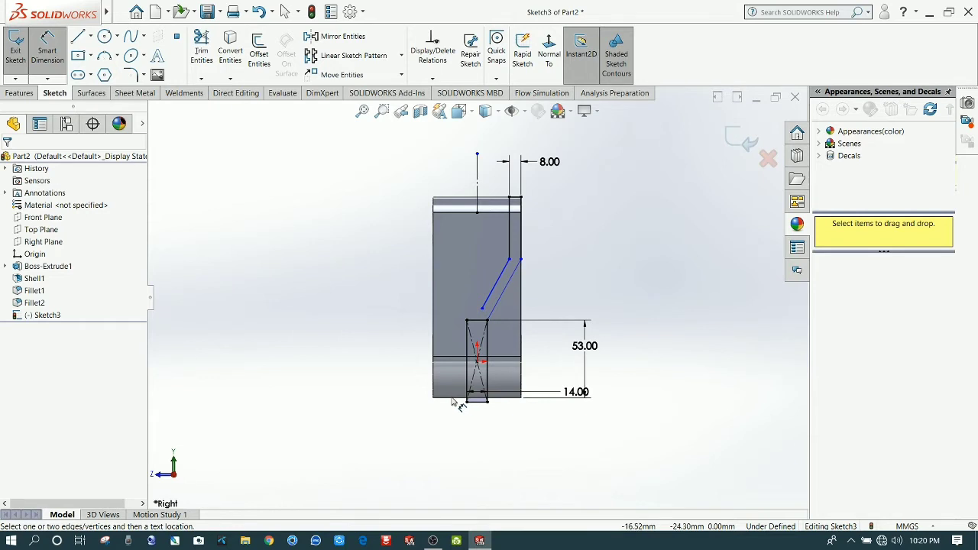
click(584, 345)
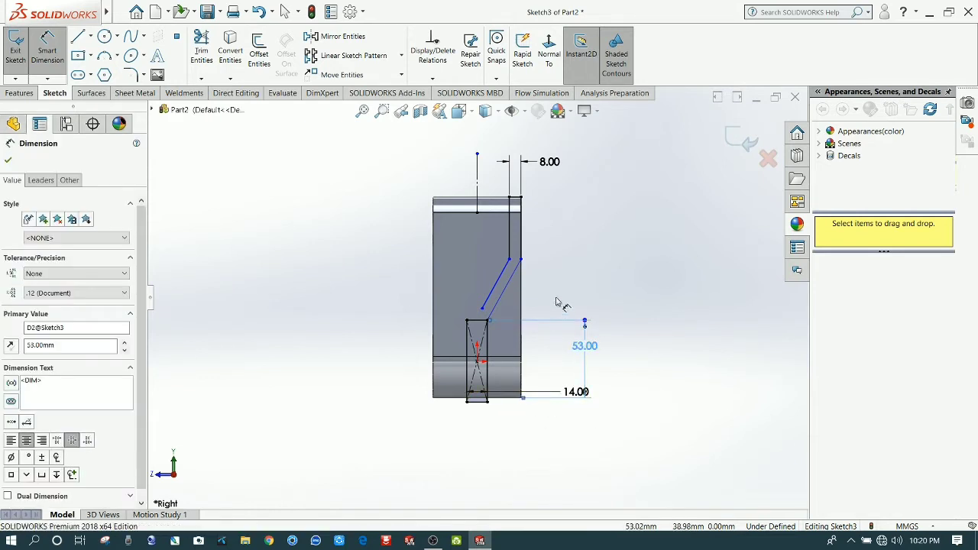
click(521, 262)
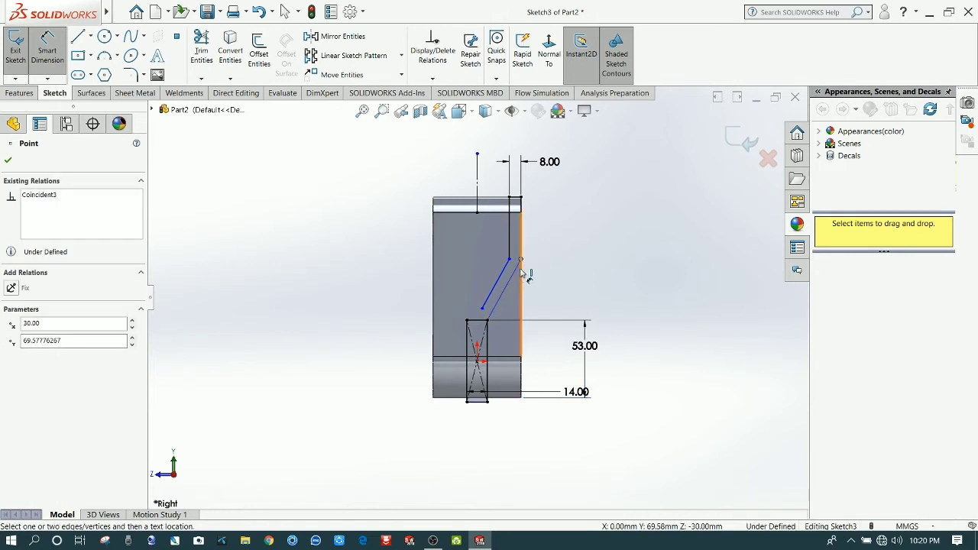
key(Escape)
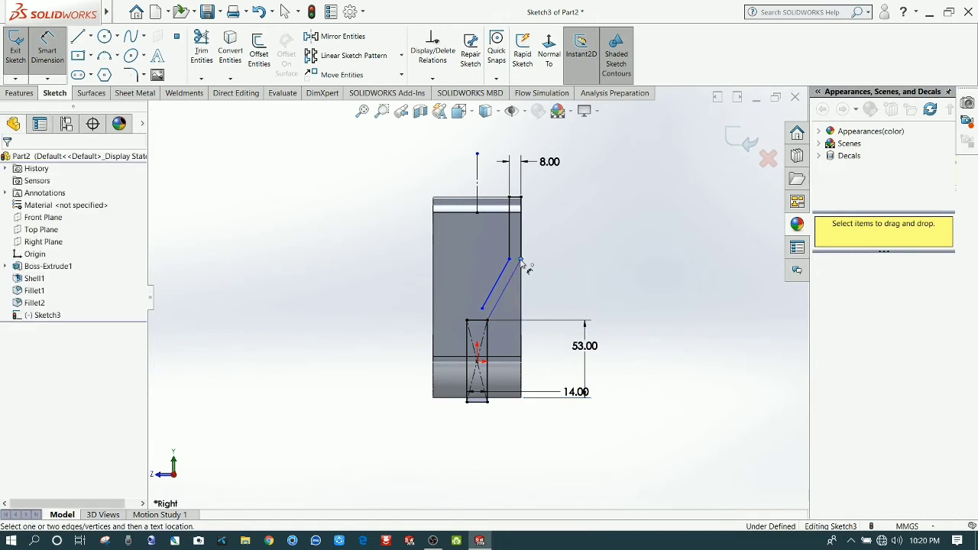
click(518, 388)
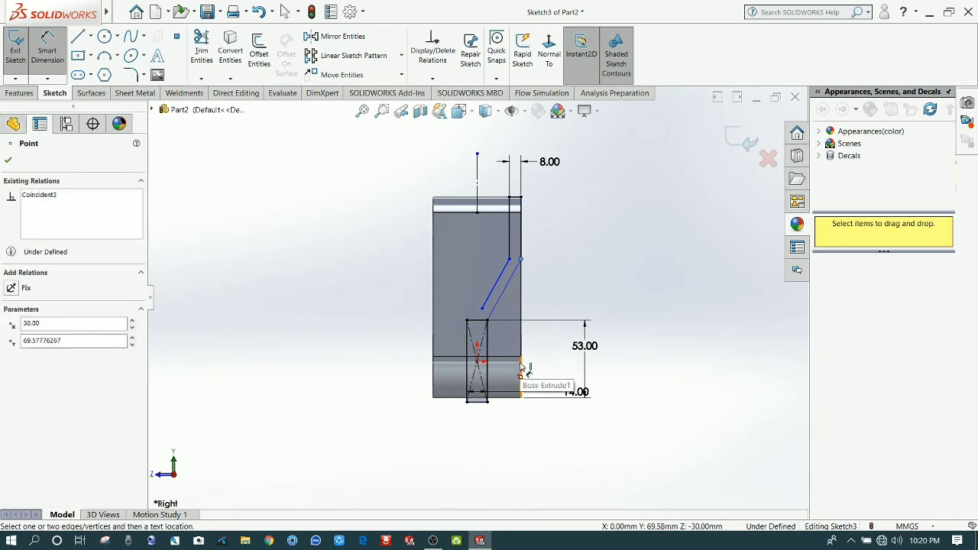
click(520, 378)
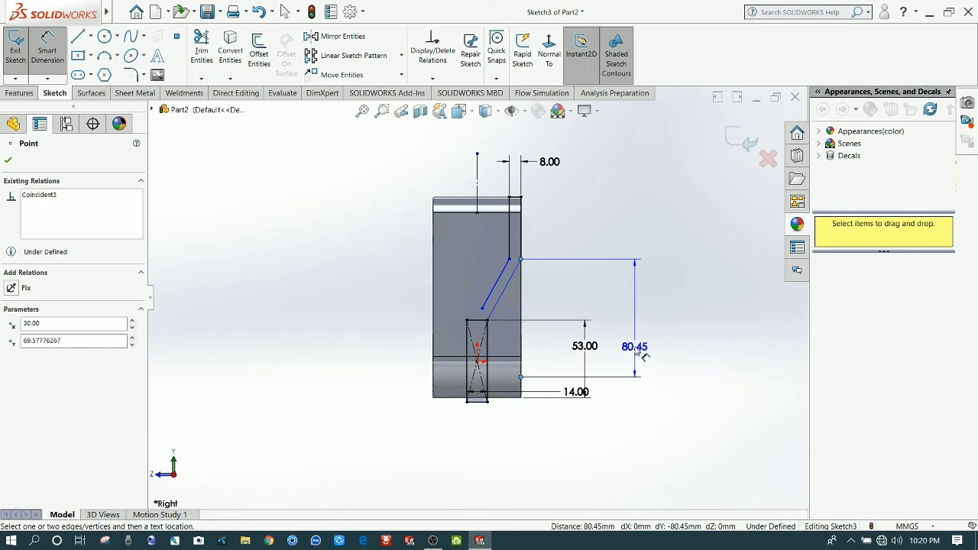
key(Escape)
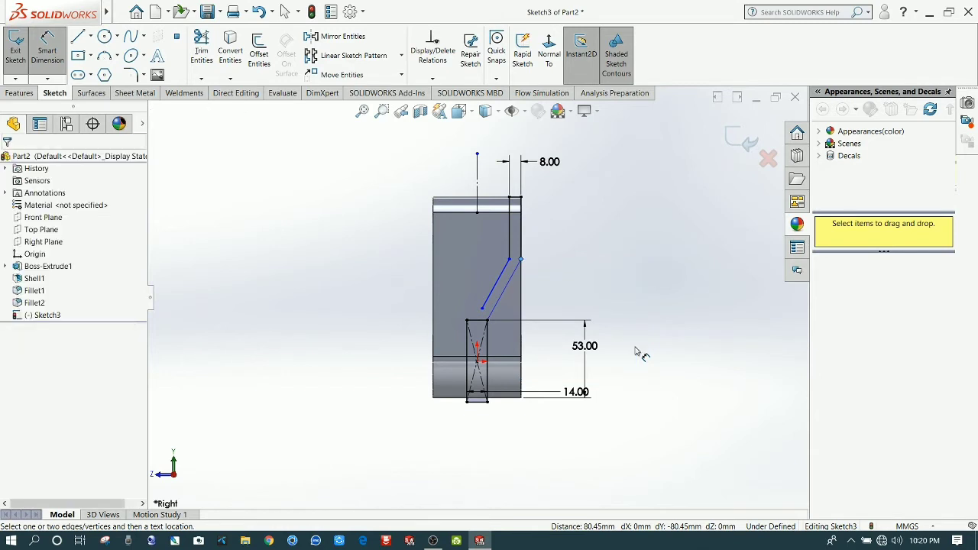
Dimension the height from the body's horizontal edge above the large boss to the outer slanted line's upper end at 75 mm.
middle_drag(525, 362, 551, 346)
click(524, 354)
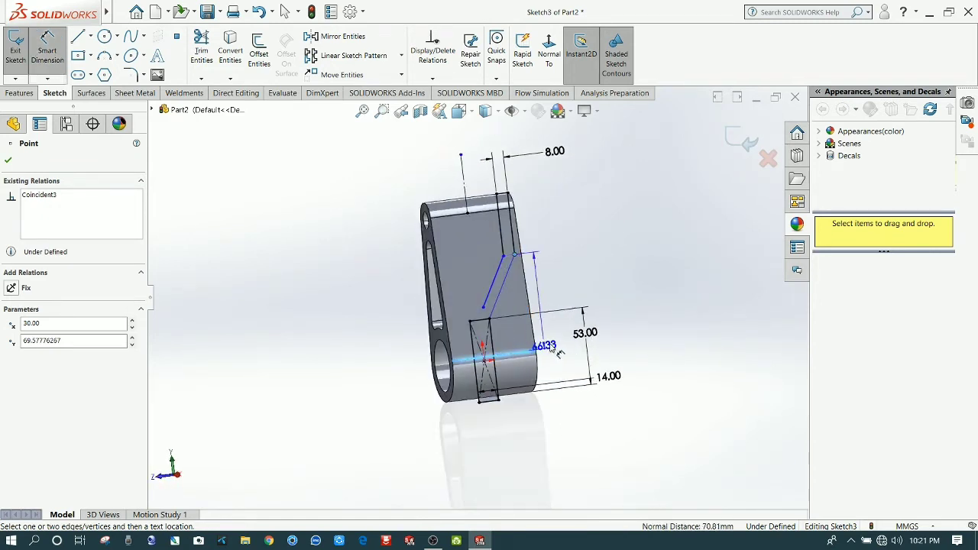
click(621, 298)
text(7)
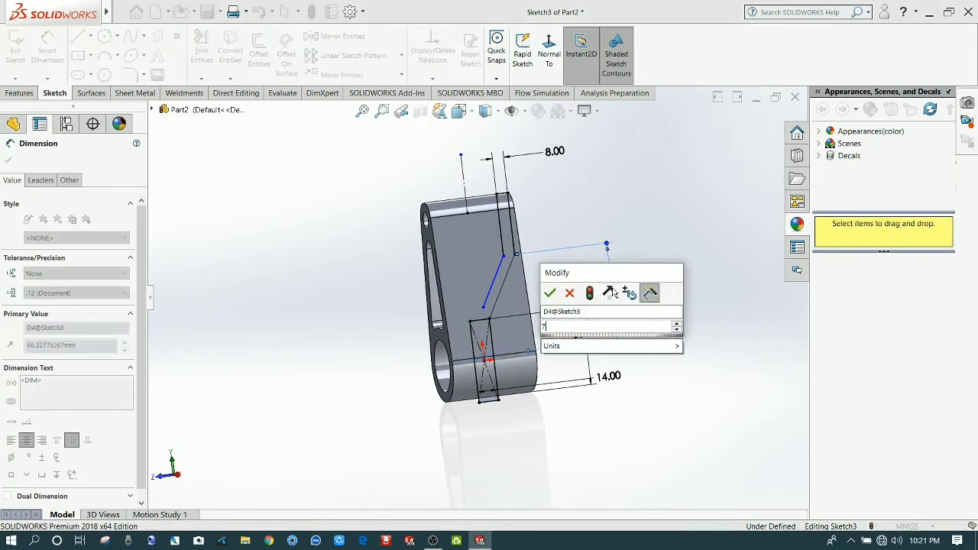
text(5)
key(Return)
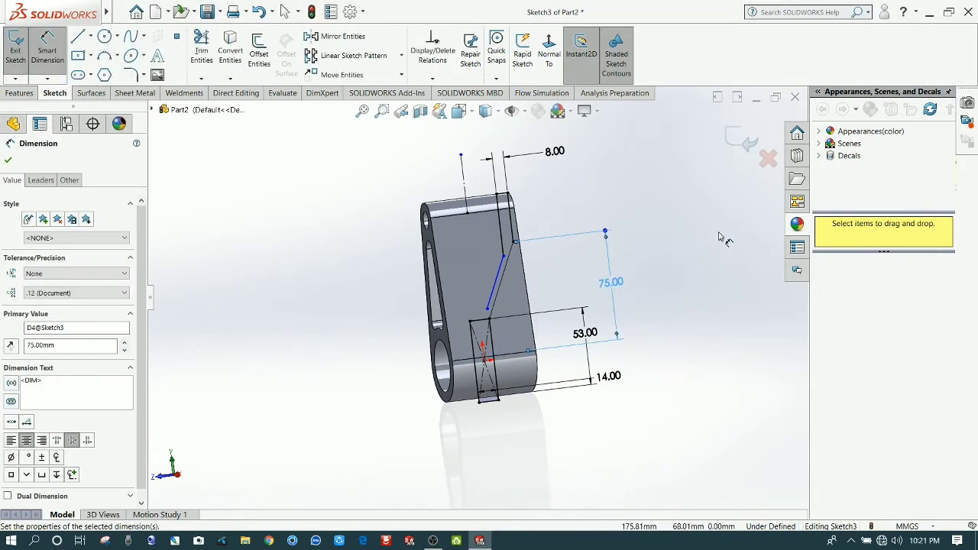
click(718, 237)
Dimension the spacing between the two parallel slanted lines at 8 mm, viewed normal to the sketch.
click(549, 54)
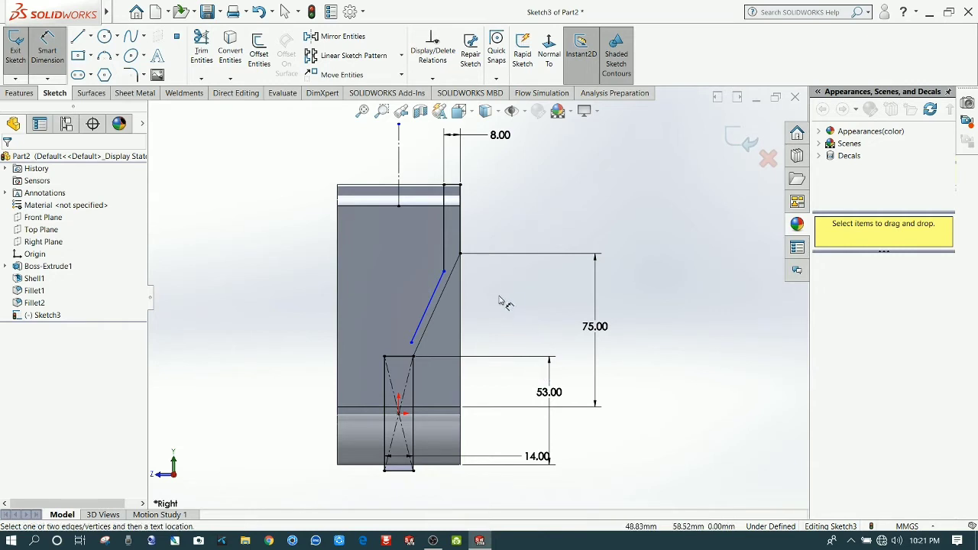
click(425, 311)
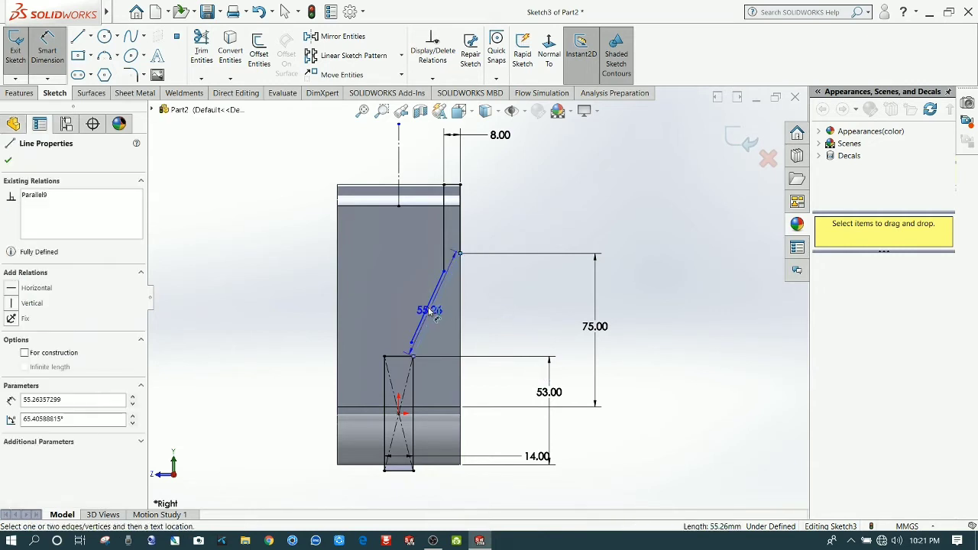
click(434, 306)
click(514, 310)
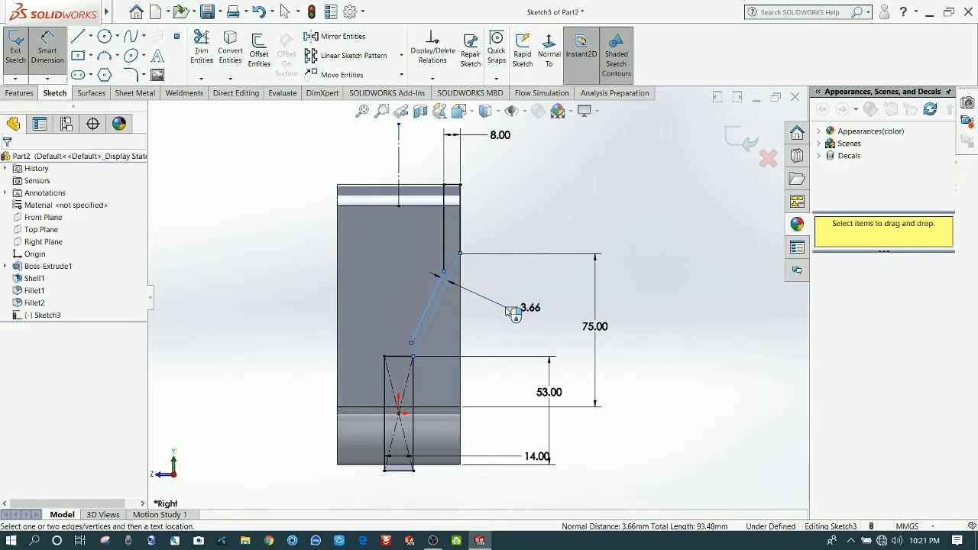
text(8)
key(Return)
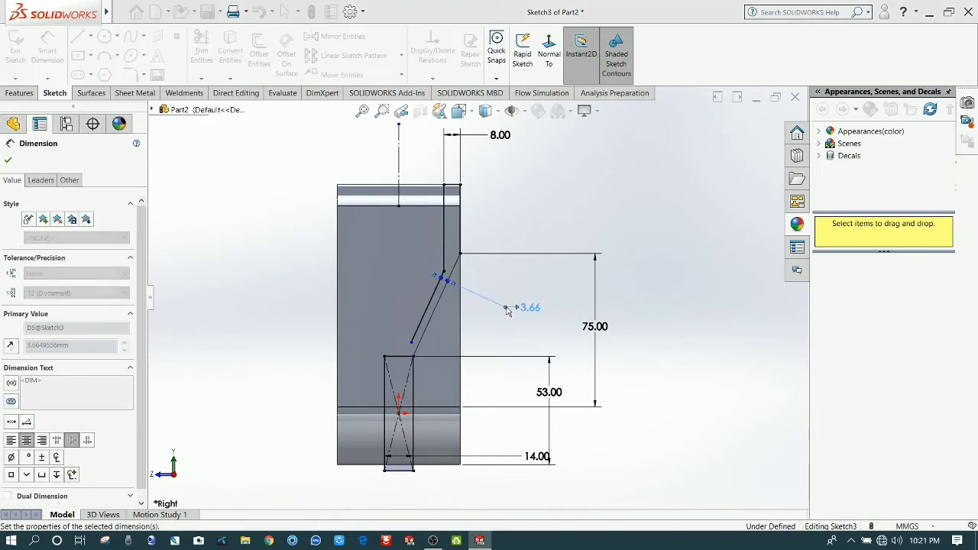
key(Escape)
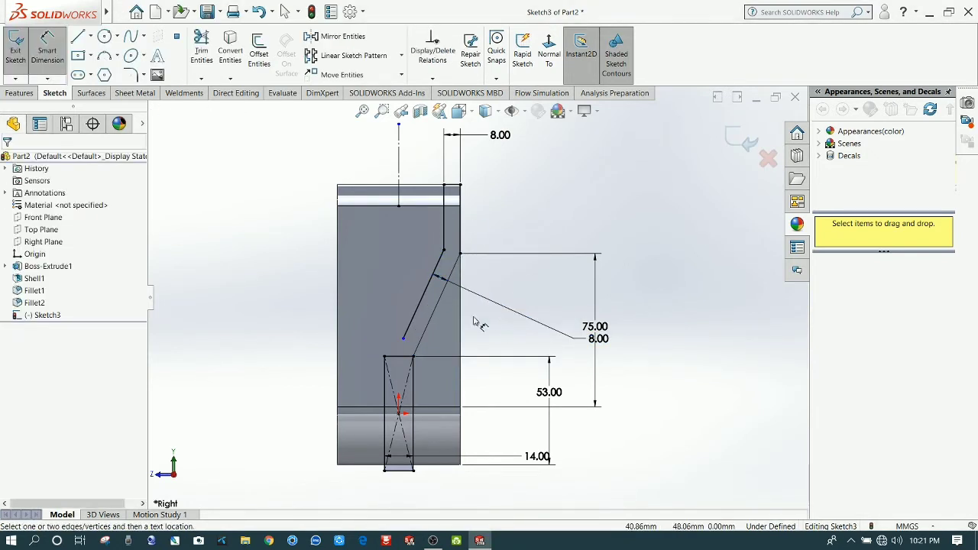
Mirror the fork arm's five lines, including both slanted ones, about the vertical centerline.
click(336, 35)
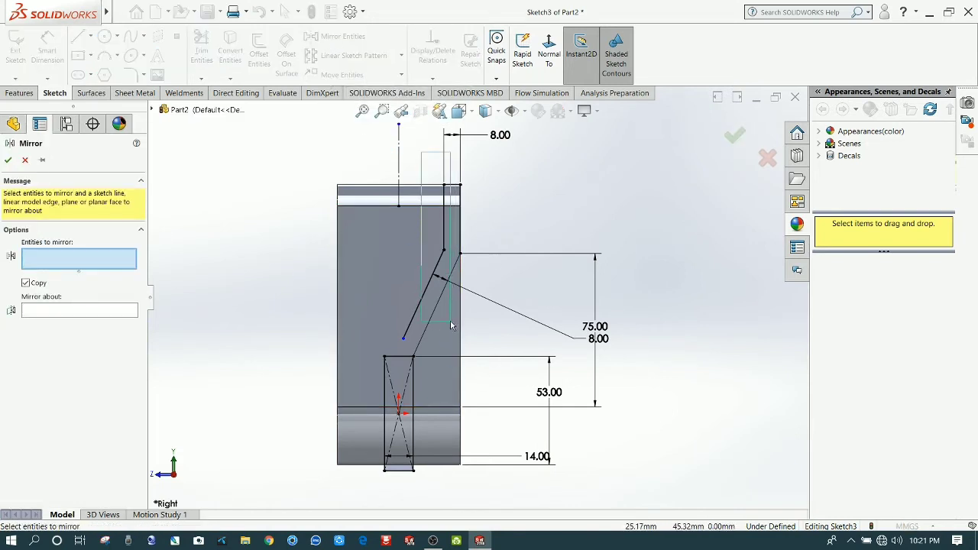
drag(471, 329, 475, 327)
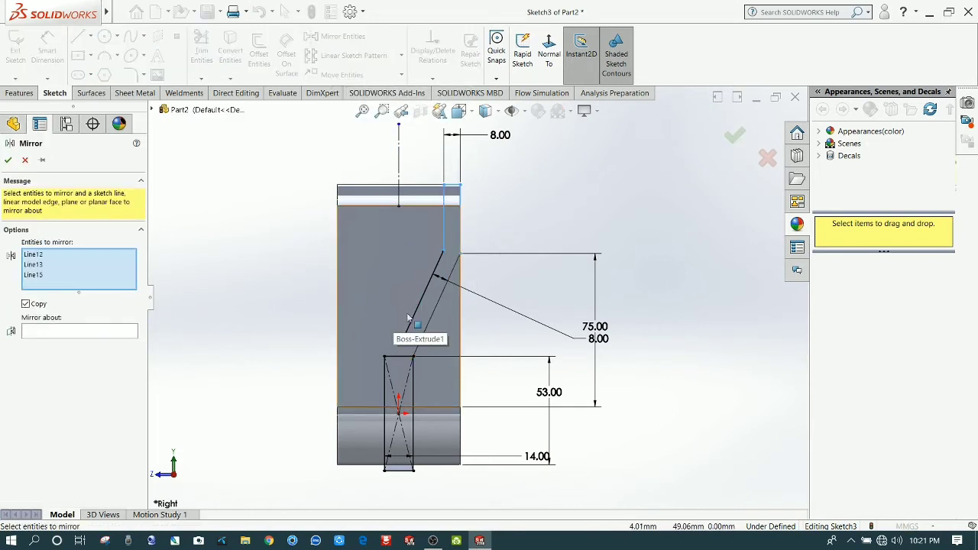
click(415, 313)
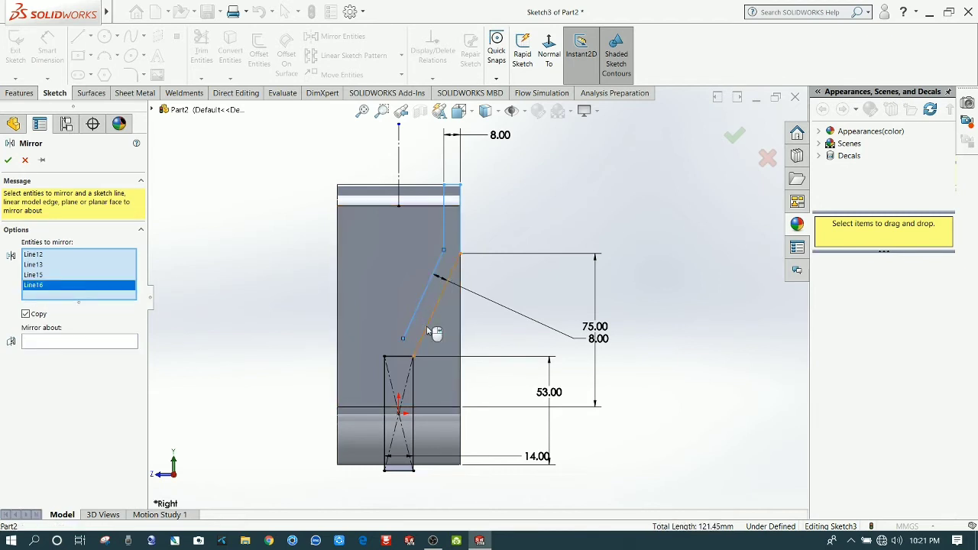
click(433, 333)
click(68, 351)
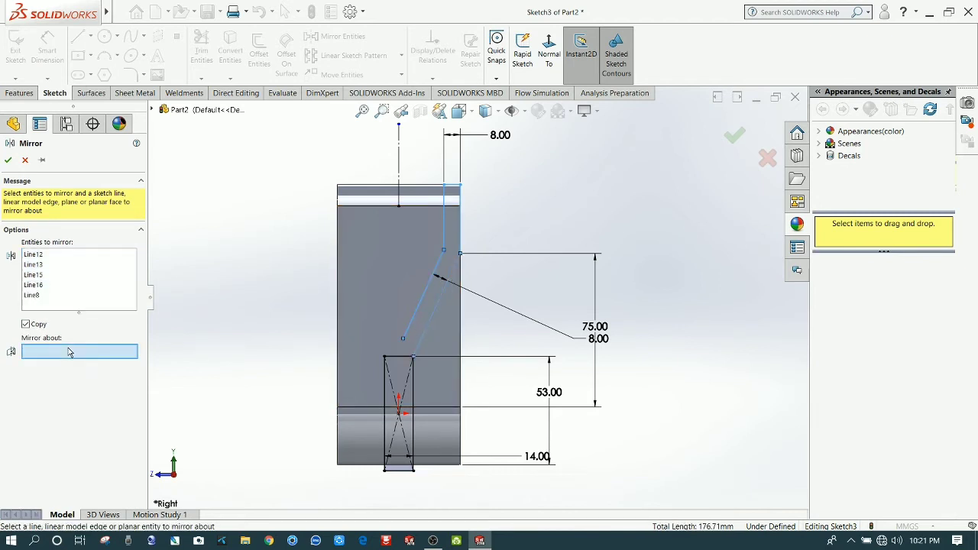
click(399, 170)
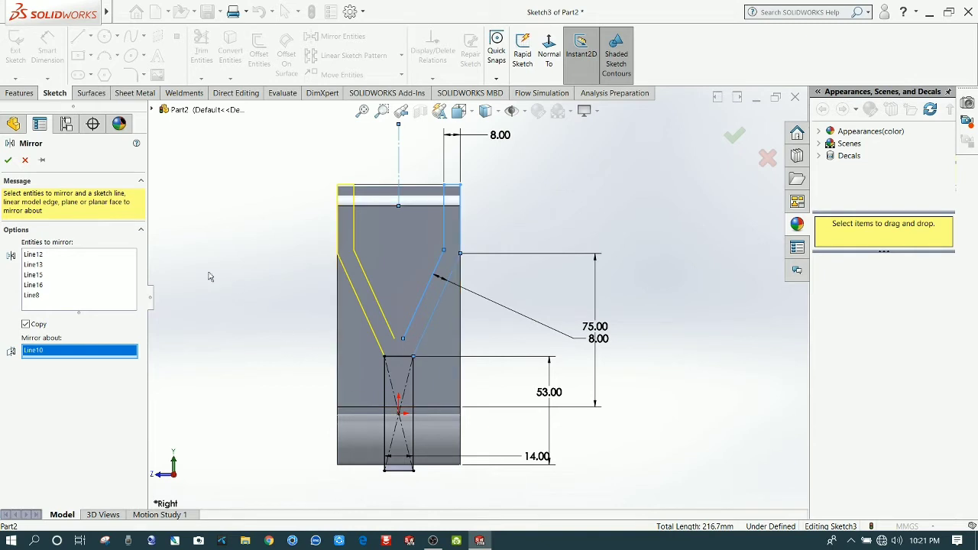
click(8, 160)
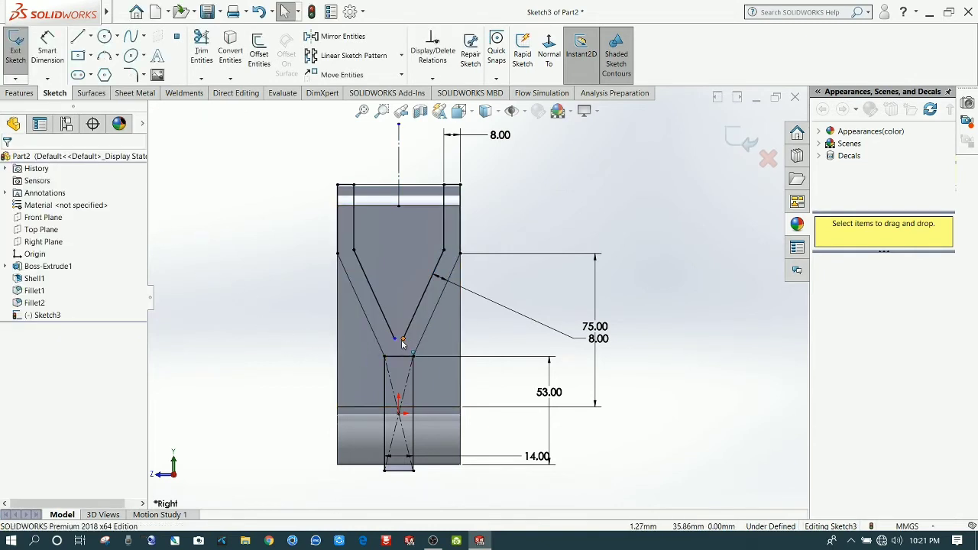
Bring the inner slanted lines' lower ends together on the mid axis and trim away the rectangle's upper edge between the fork arms.
drag(403, 338, 398, 349)
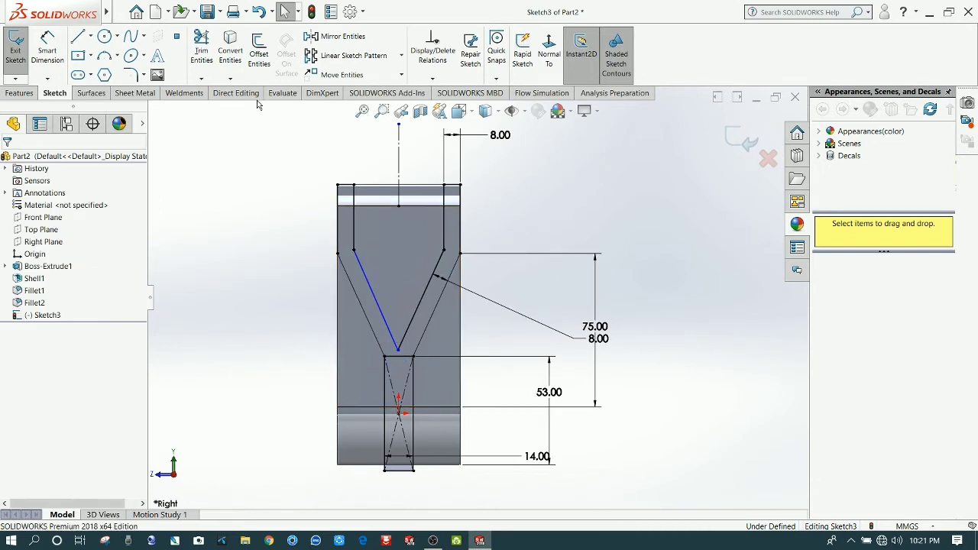
click(203, 58)
scroll(428, 416, down, 5)
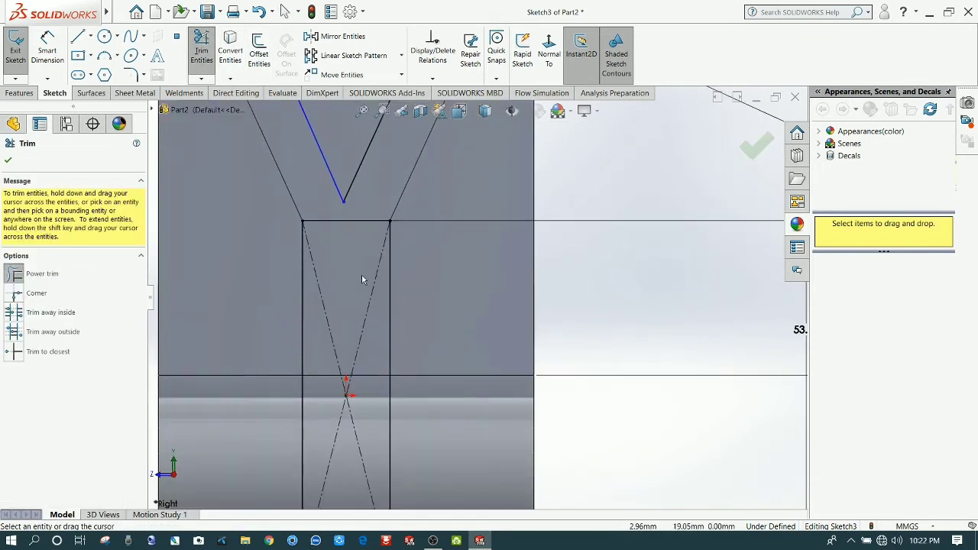
scroll(351, 251, up, 4)
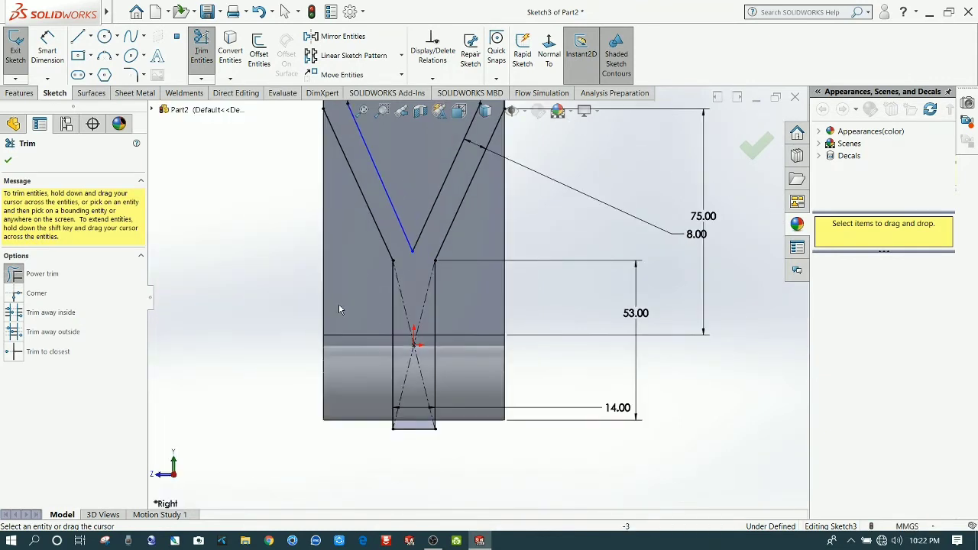
scroll(419, 392, down, 3)
scroll(453, 403, up, 4)
scroll(414, 371, up, 2)
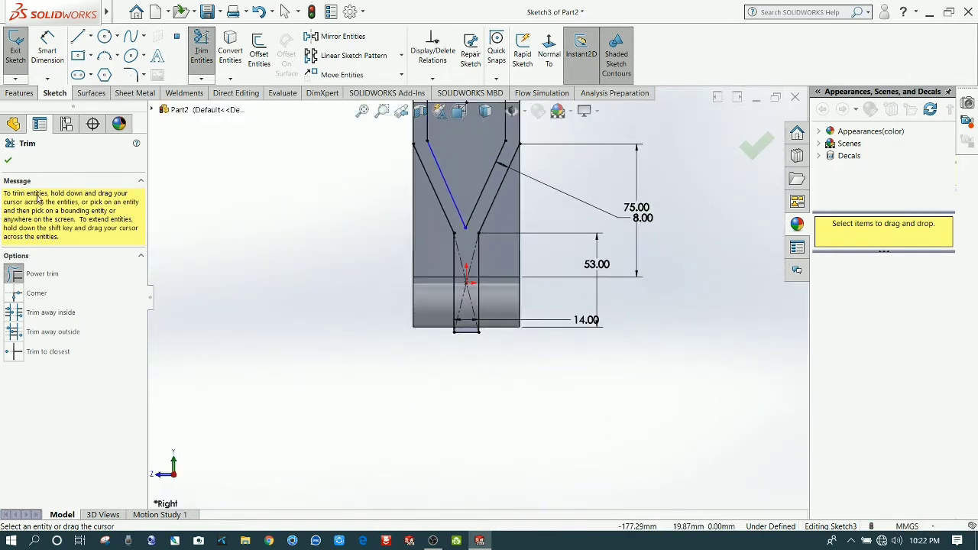
click(9, 160)
scroll(395, 232, up, 2)
scroll(494, 221, down, 2)
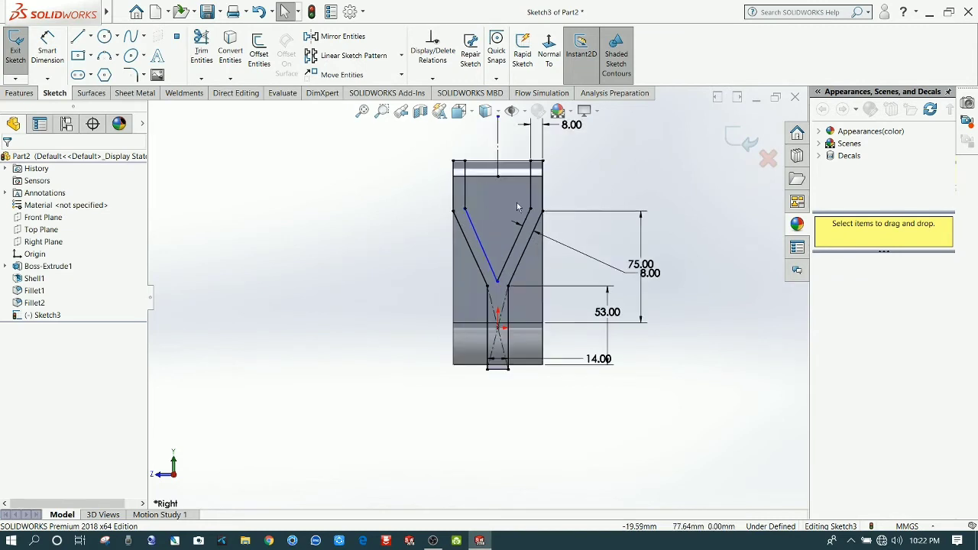
Extrude-cut the body with the forked profile, Blind 120 mm in both directions, with the side to cut flipped to keep the fork.
click(20, 94)
click(236, 68)
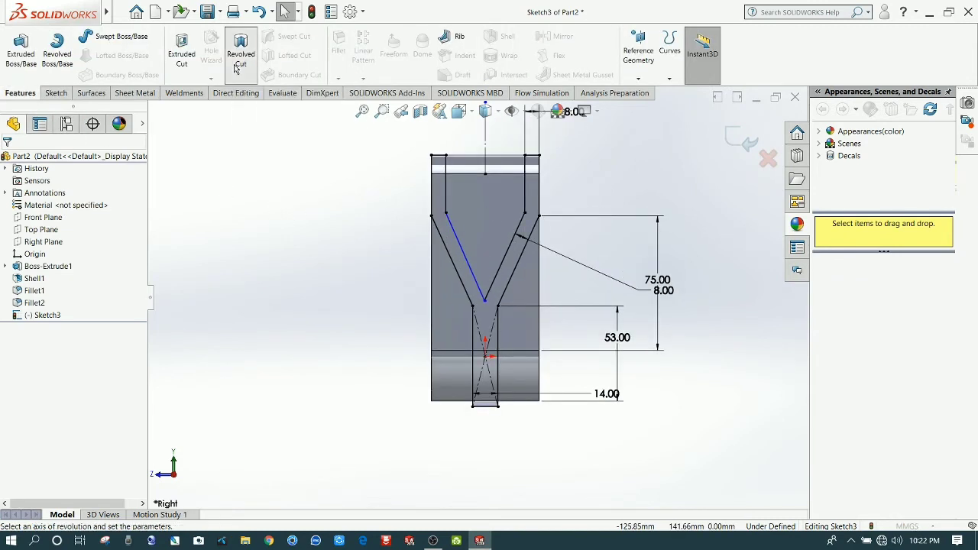
click(27, 161)
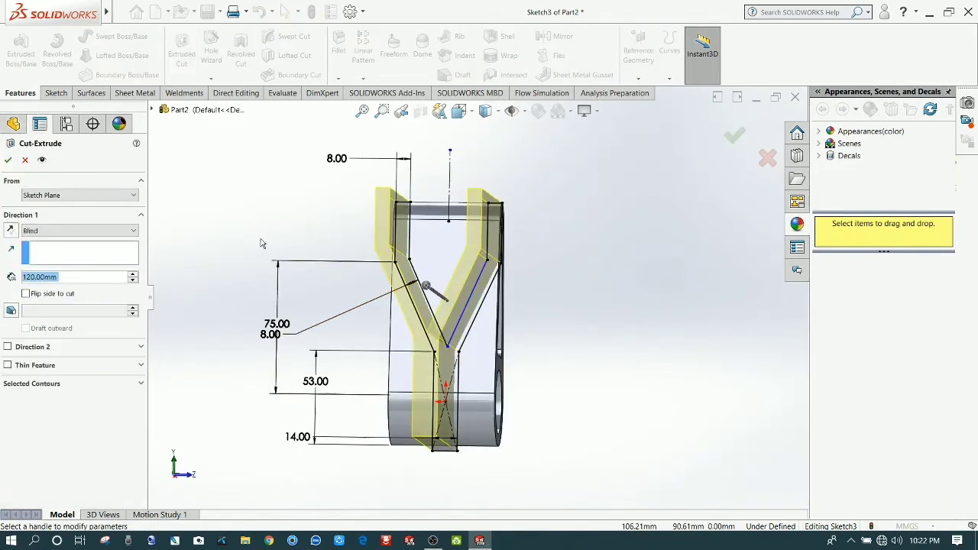
click(7, 347)
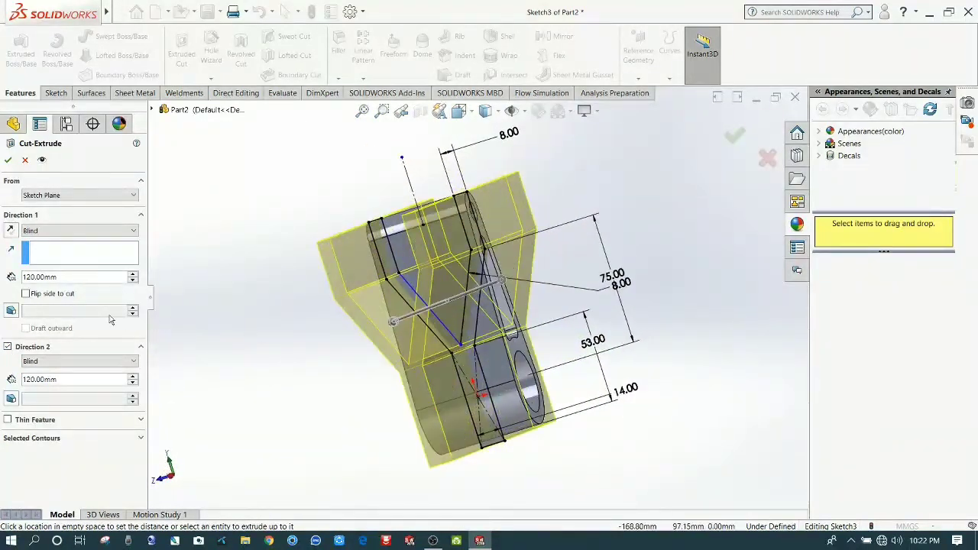
click(26, 294)
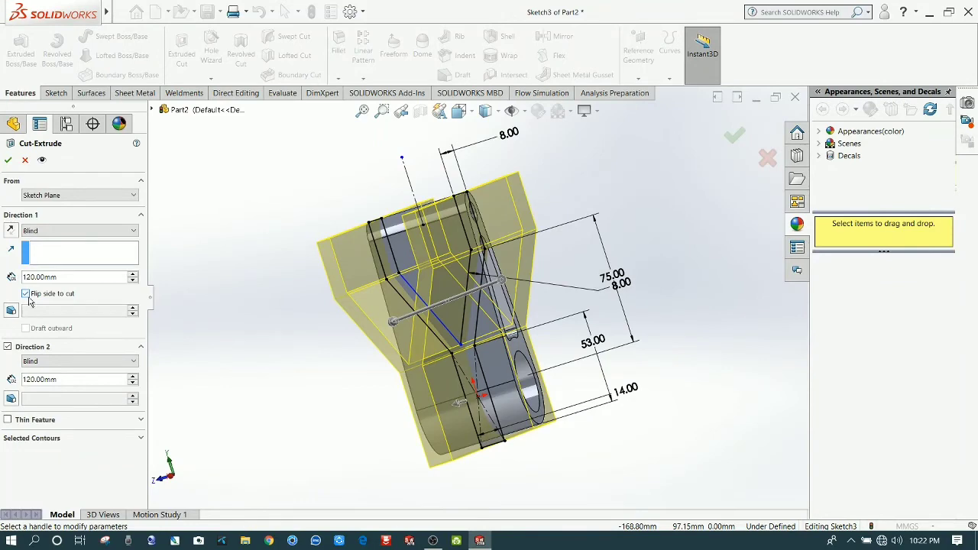
click(8, 160)
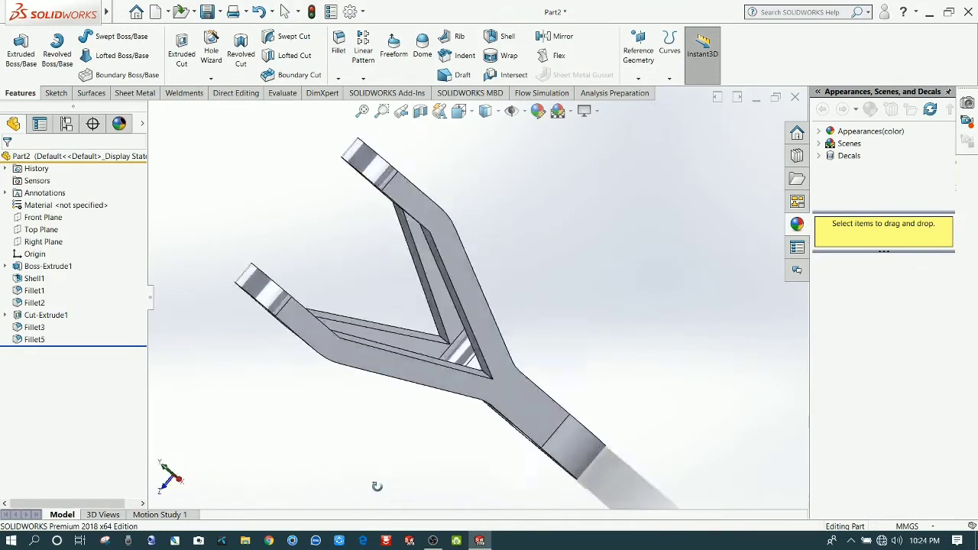
Fillet six inner fork edges with a 10 mm radius: the bends beside both small eyes and the two crotch edges between the arms.
mouse_move(376, 427)
middle_down()
mouse_move(349, 489)
mouse_move(367, 379)
mouse_move(395, 405)
mouse_move(380, 389)
mouse_move(367, 414)
middle_up()
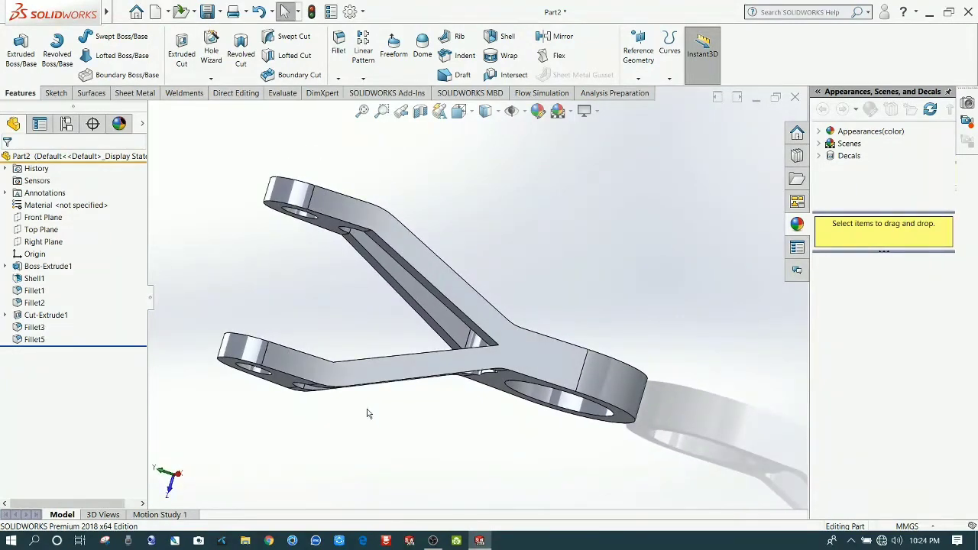
click(338, 46)
middle_drag(323, 262, 319, 232)
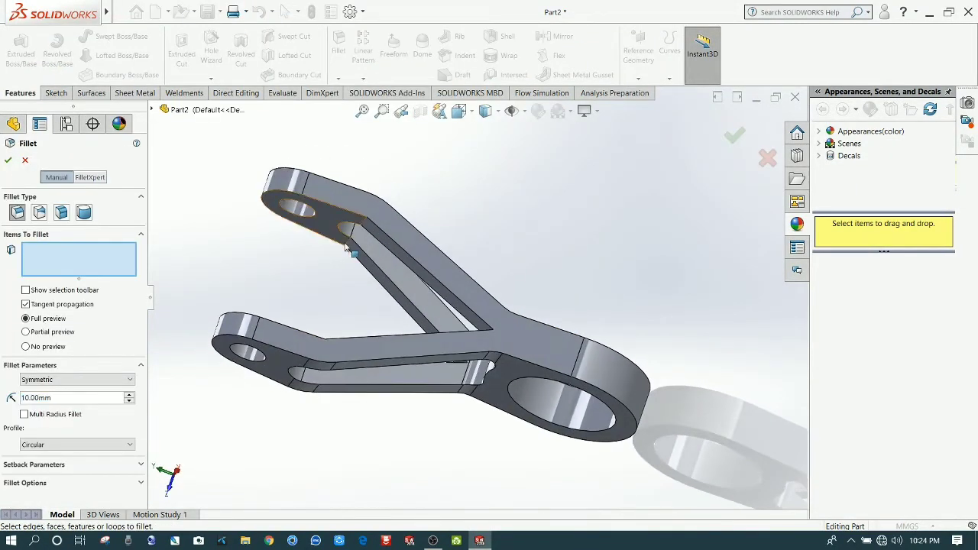
click(349, 237)
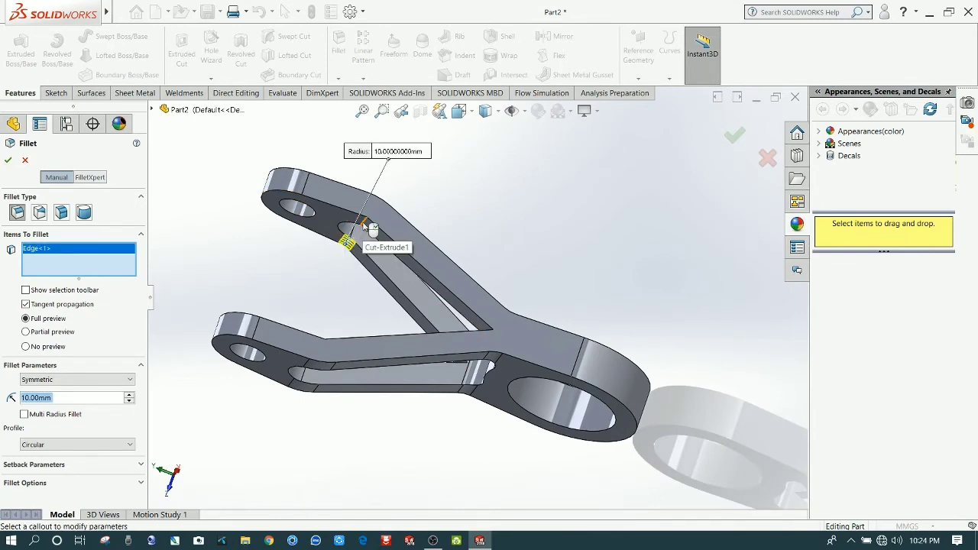
click(358, 228)
middle_drag(351, 228, 431, 365)
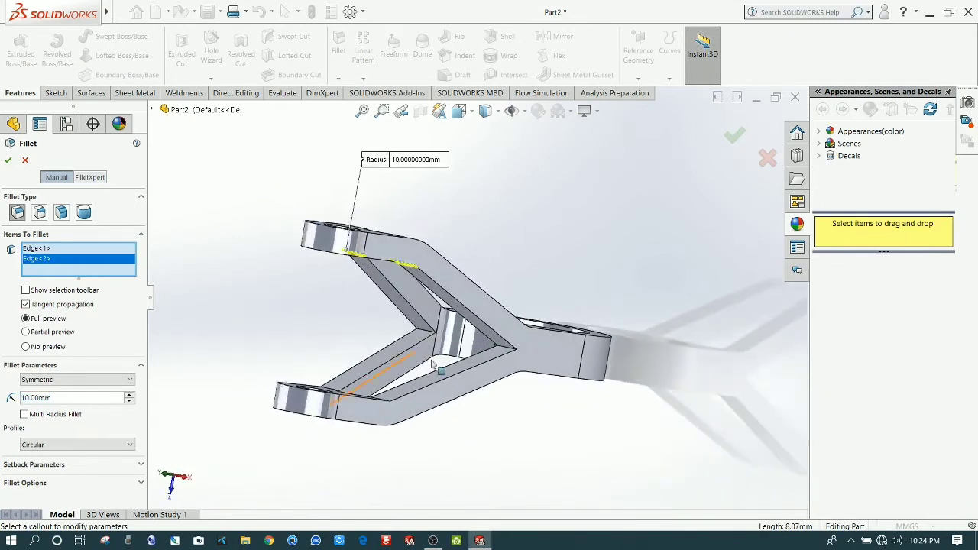
click(496, 350)
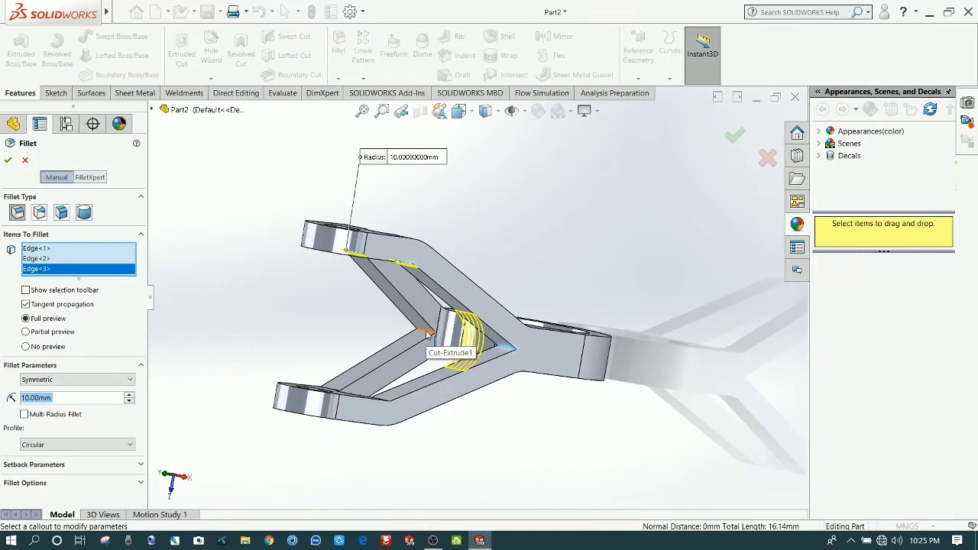
click(418, 335)
middle_drag(359, 340, 328, 413)
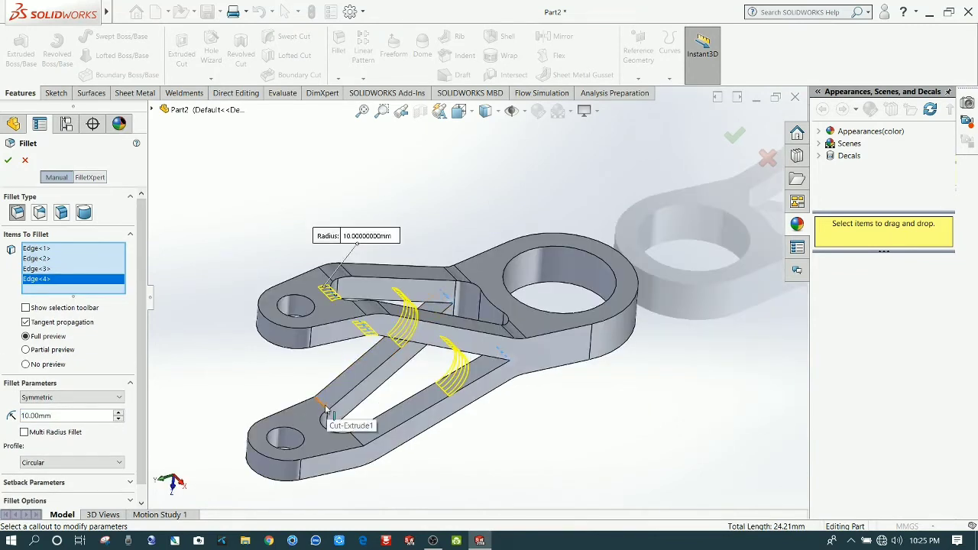
click(325, 412)
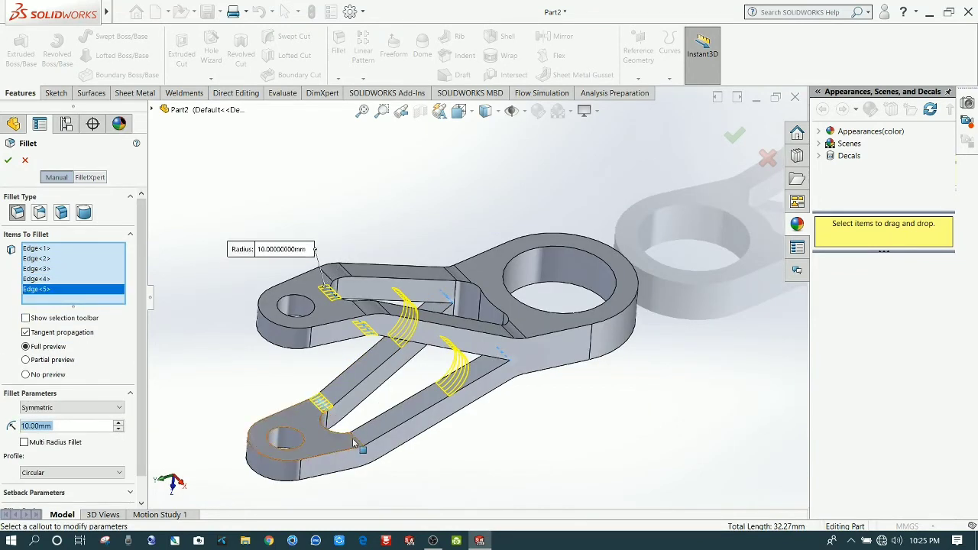
click(356, 441)
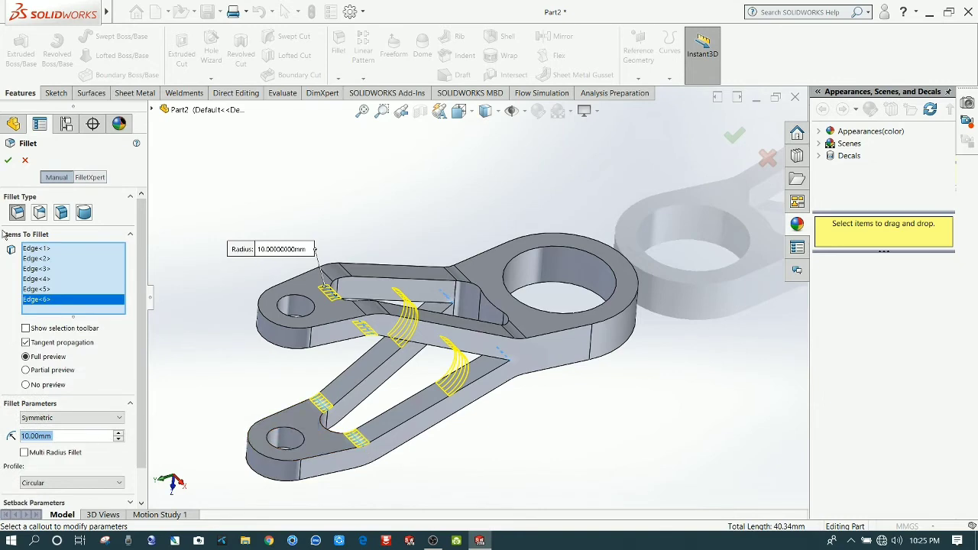
click(10, 162)
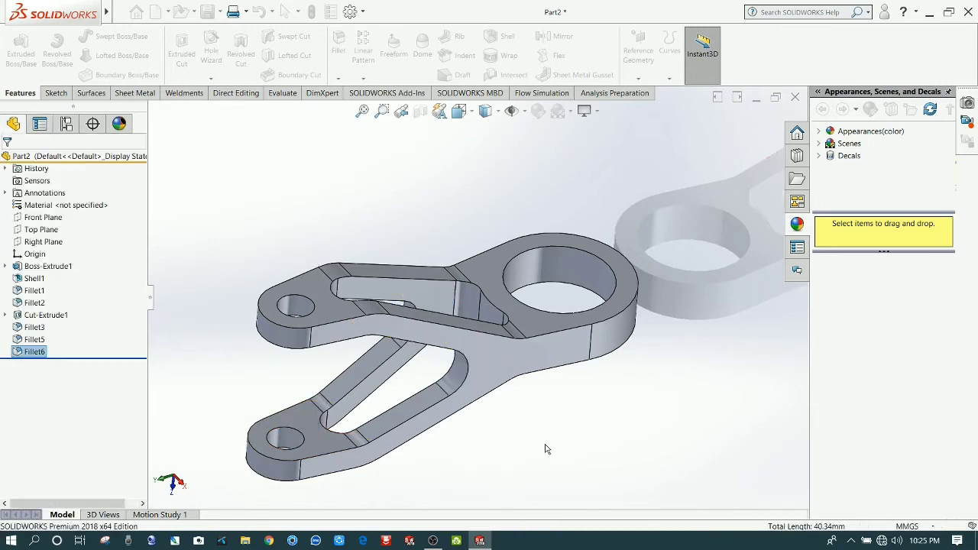
Start a sketch on the flat face around the large hole and orient the view normal to it.
middle_drag(546, 456, 526, 300)
scroll(474, 422, up, 3)
click(525, 288)
click(569, 254)
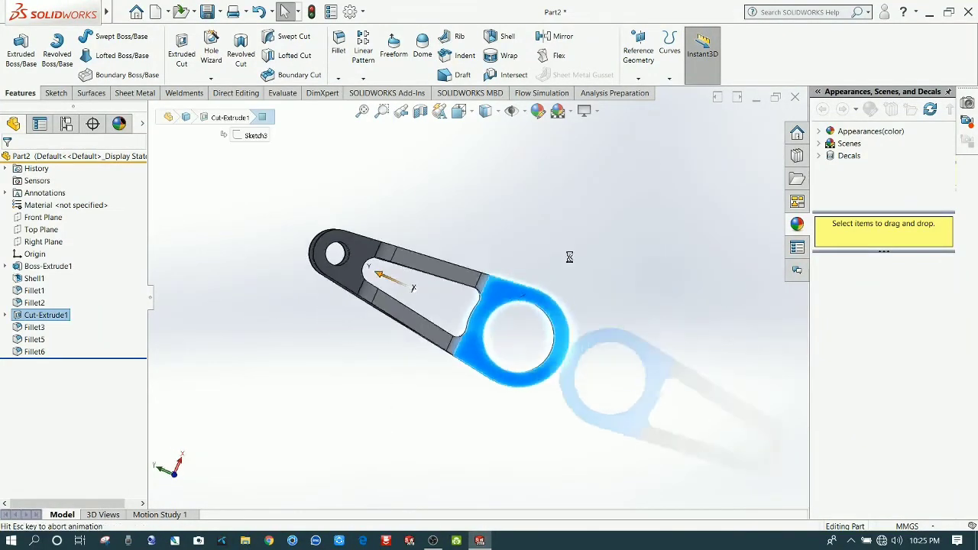
click(596, 363)
middle_drag(555, 420, 506, 478)
click(406, 355)
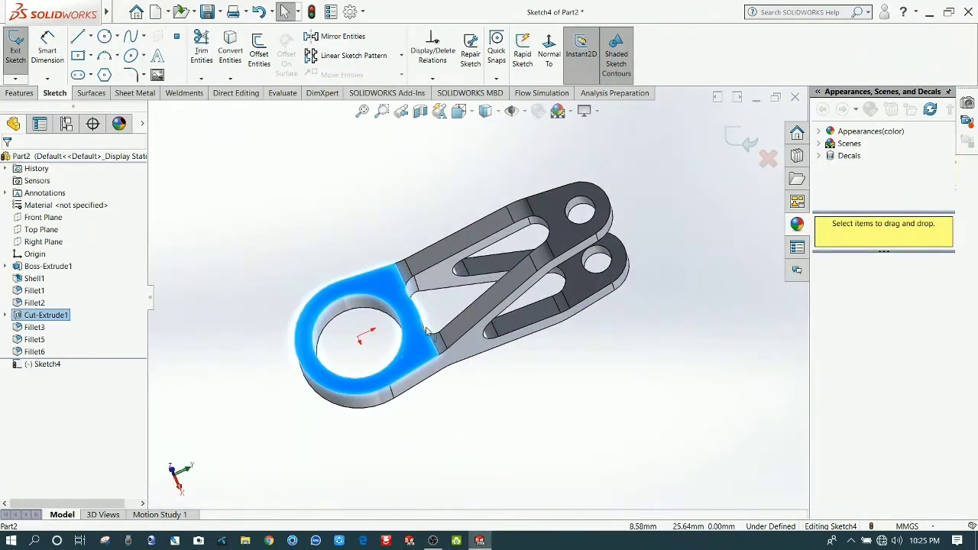
click(547, 47)
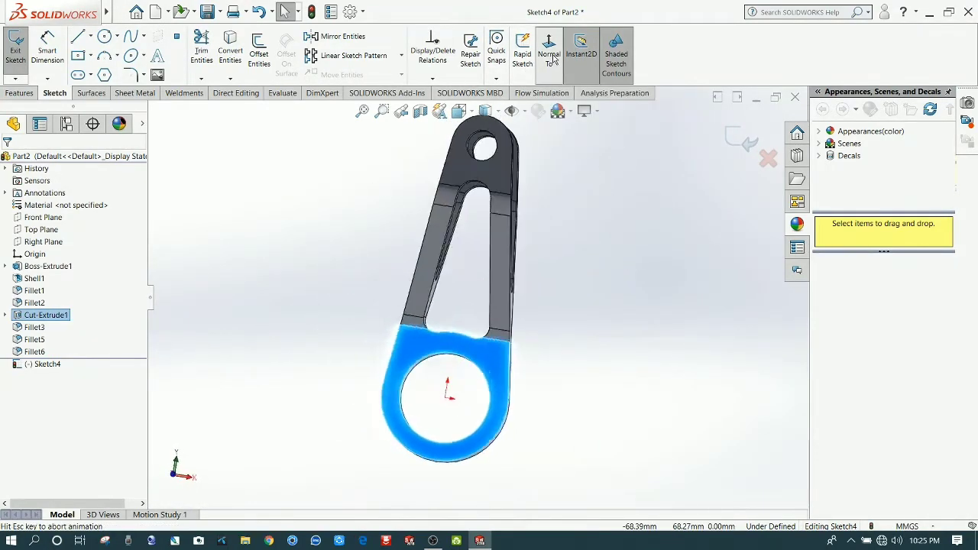
Sketch a tilted 3-point corner rectangle, one side about 4.9 mm long, straddling the large hole's upper-left edge.
click(79, 57)
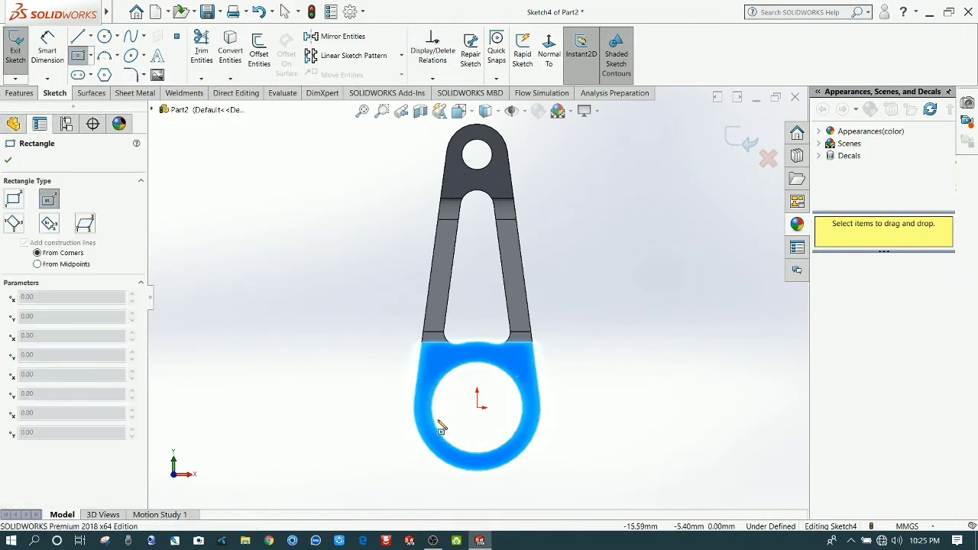
scroll(441, 427, down, 1)
scroll(437, 378, down, 1)
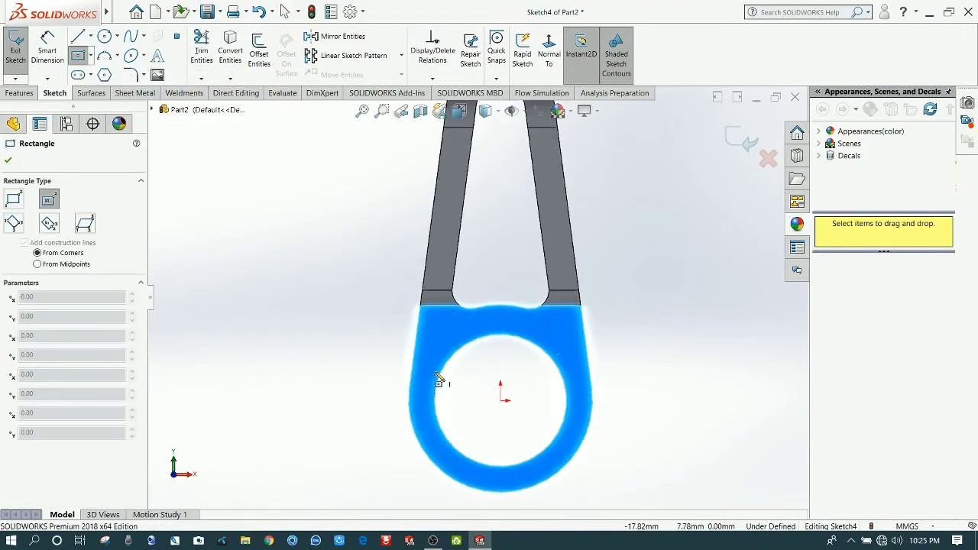
click(16, 223)
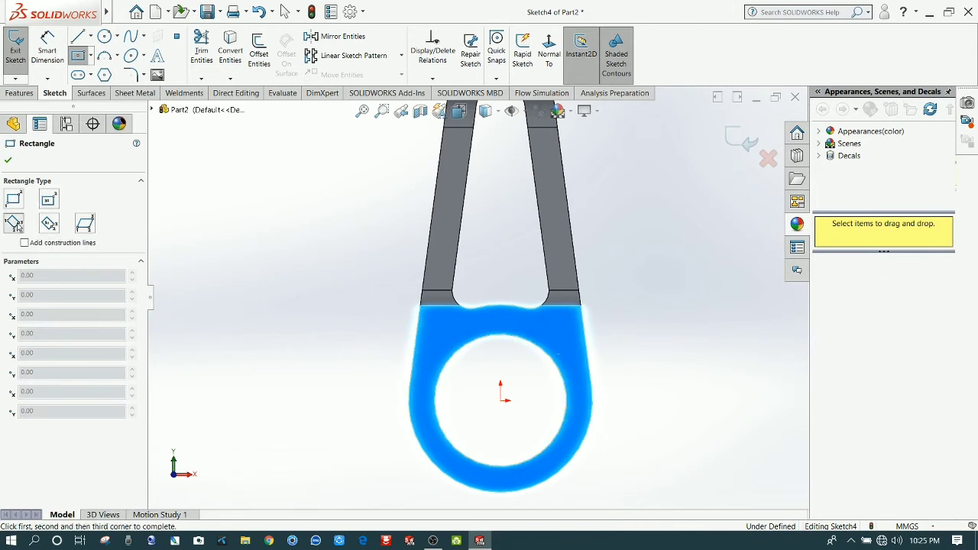
click(446, 354)
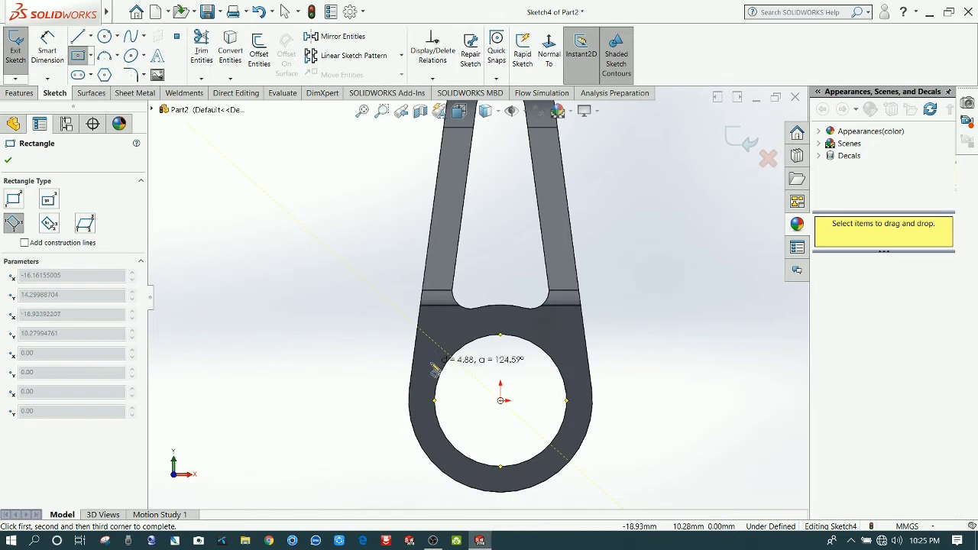
click(432, 368)
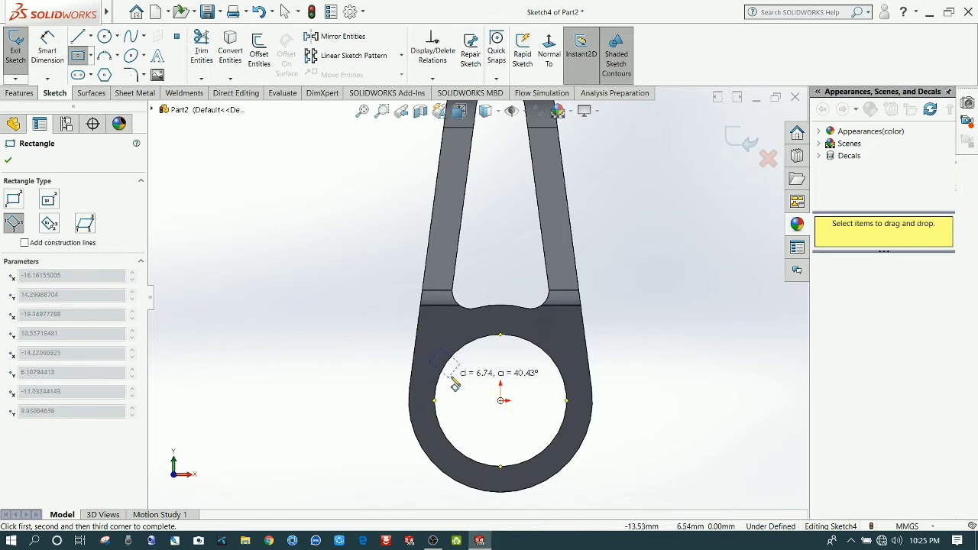
click(449, 374)
right_click(300, 319)
click(313, 309)
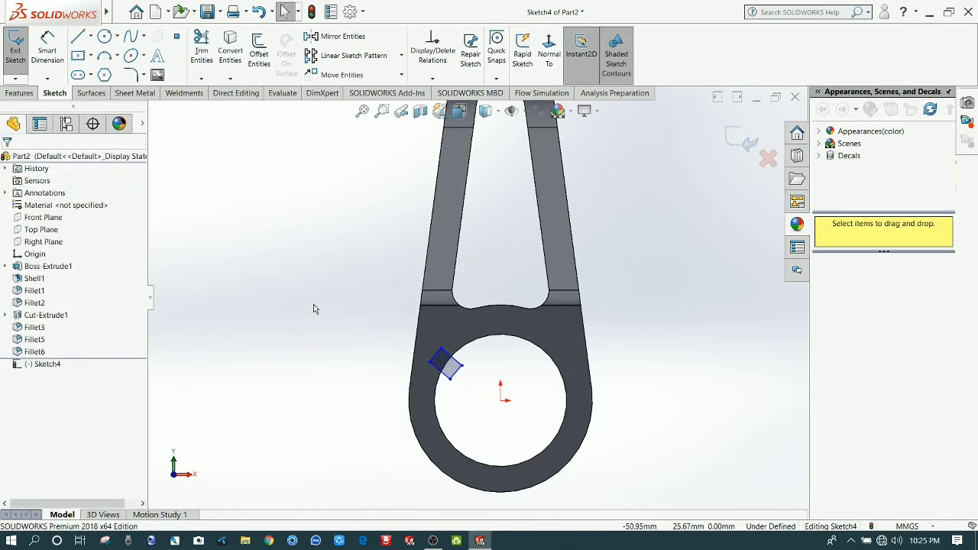
Dimension the tilted rectangle's outer side at 10 mm.
click(49, 52)
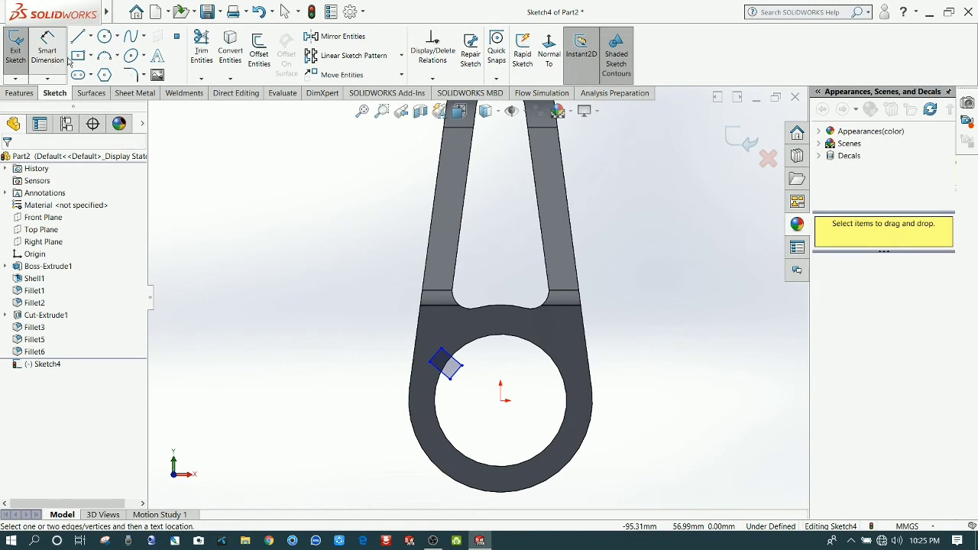
click(434, 360)
click(399, 325)
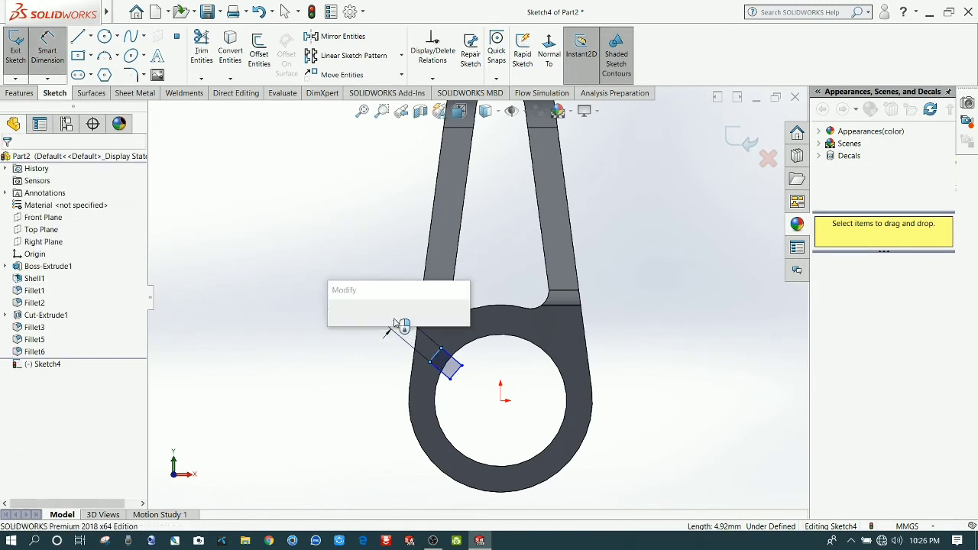
text(1)
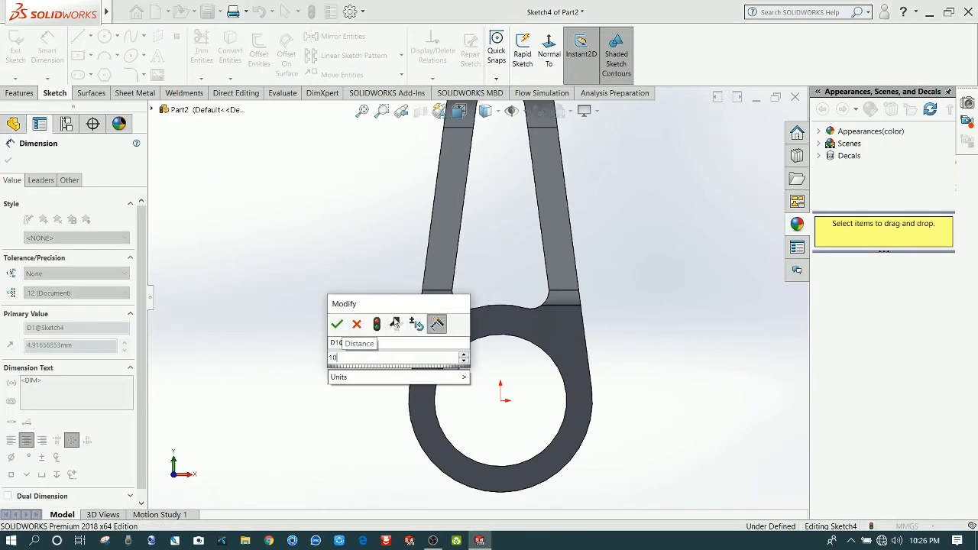
text(0)
key(Return)
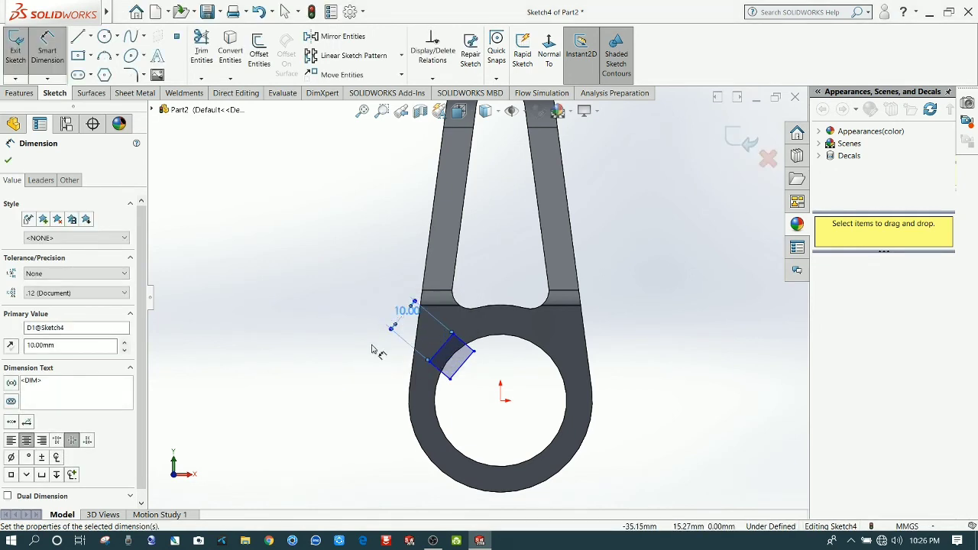
click(352, 359)
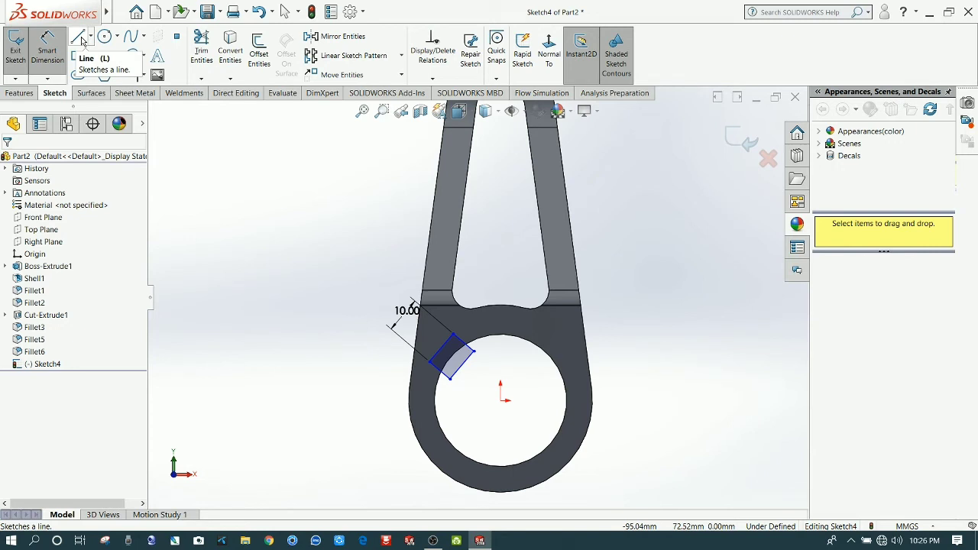
Sketch a slanted line about 57.6 mm long from the origin up and left through the tilted rectangle.
click(81, 38)
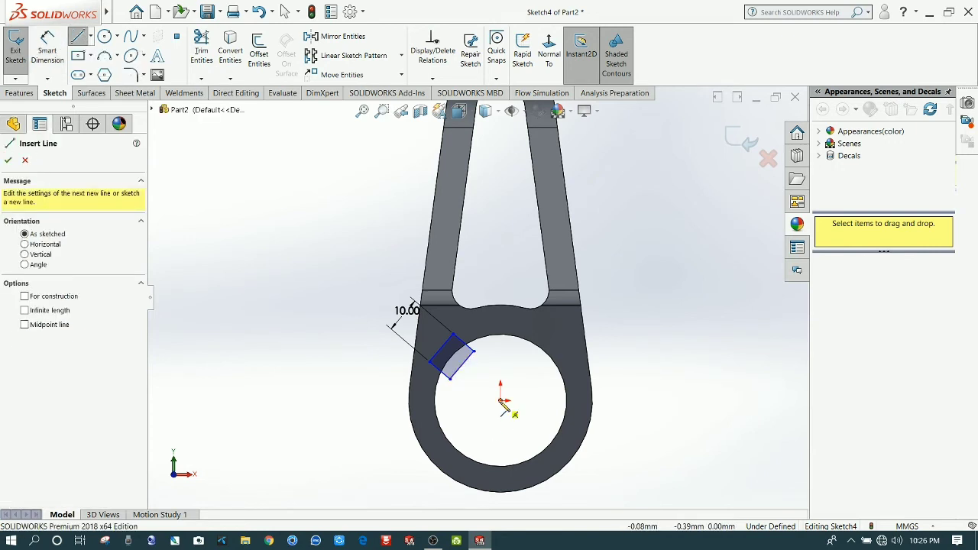
click(501, 399)
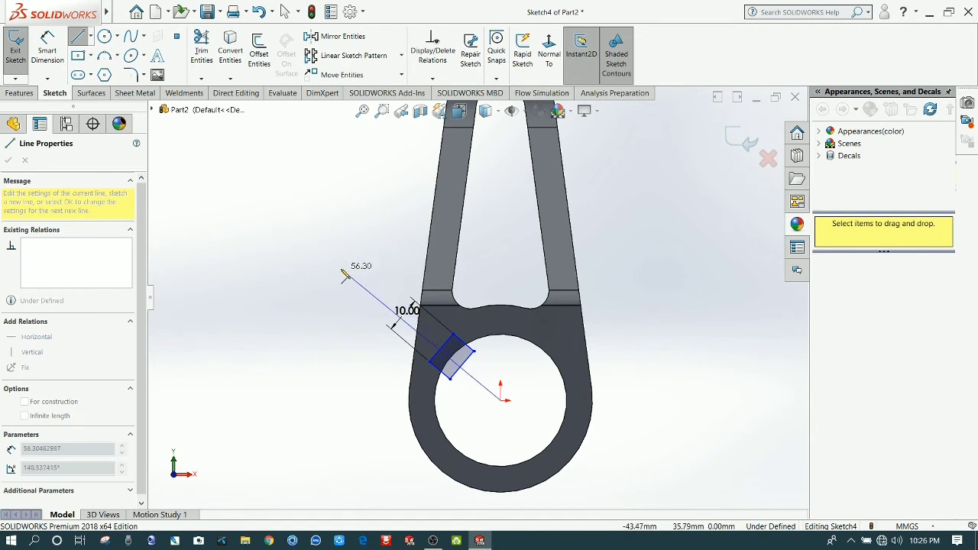
right_click(356, 264)
click(359, 265)
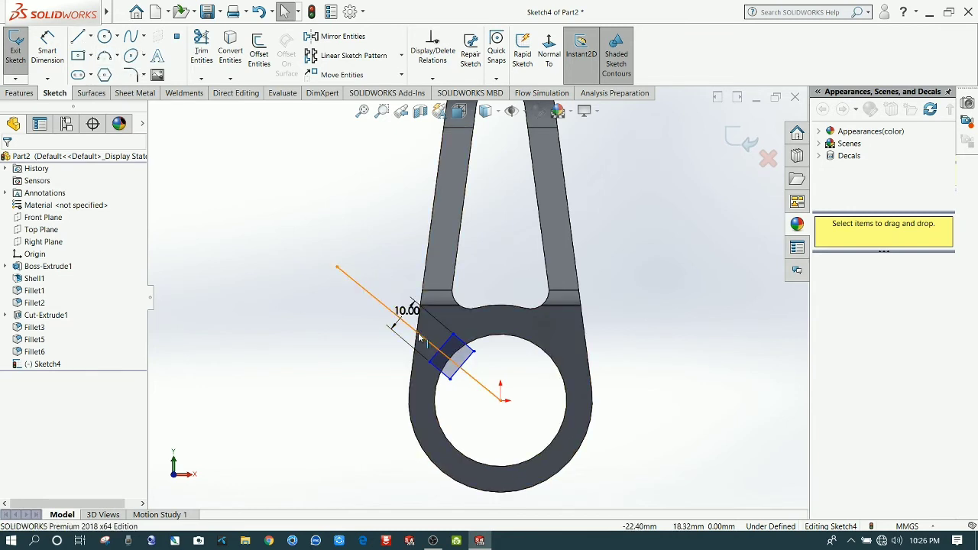
click(481, 388)
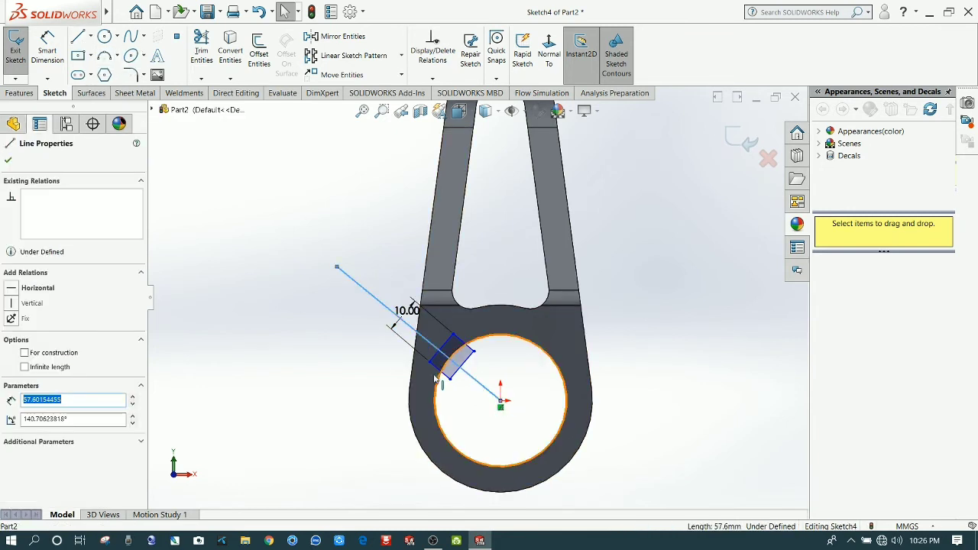
click(307, 273)
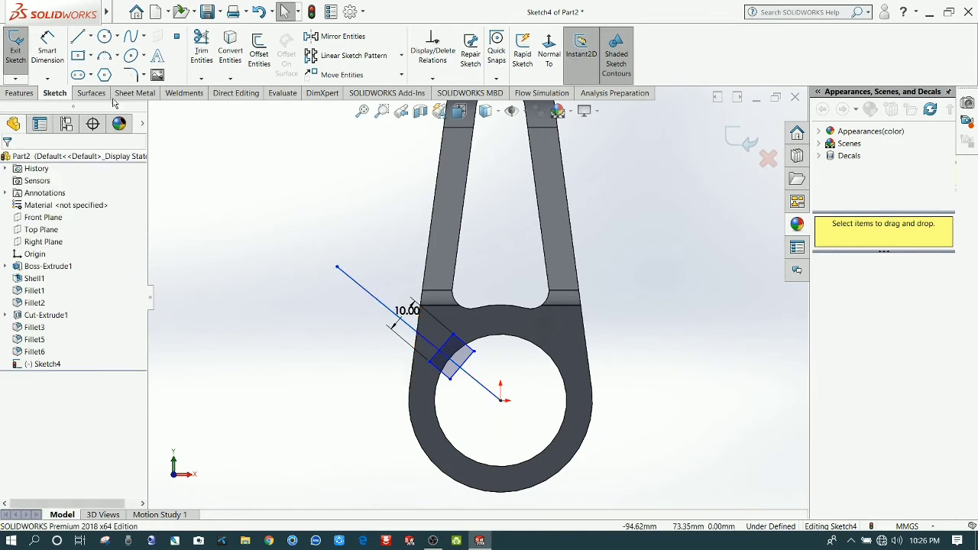
Dimension the horizontal span of the slanted line from the origin to its outer end.
click(47, 49)
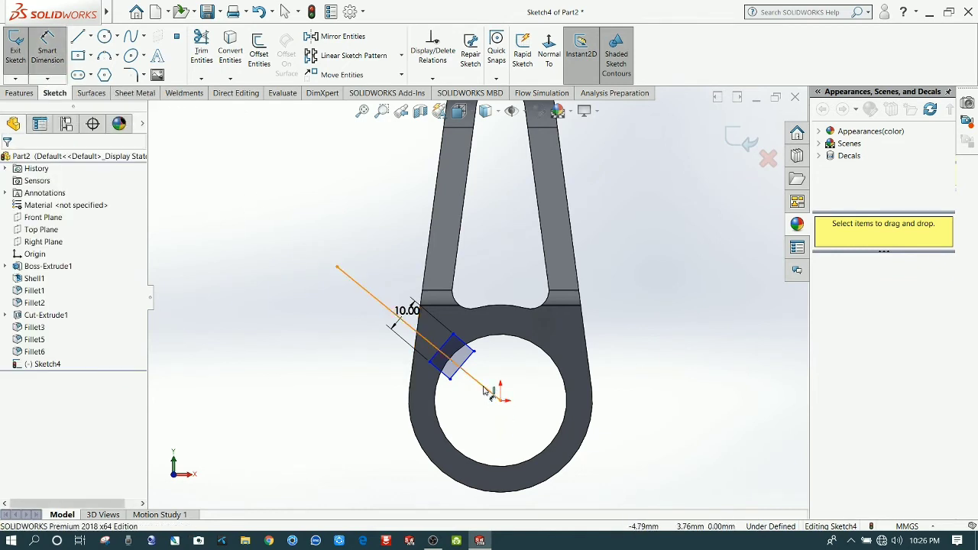
click(484, 390)
click(479, 401)
click(243, 327)
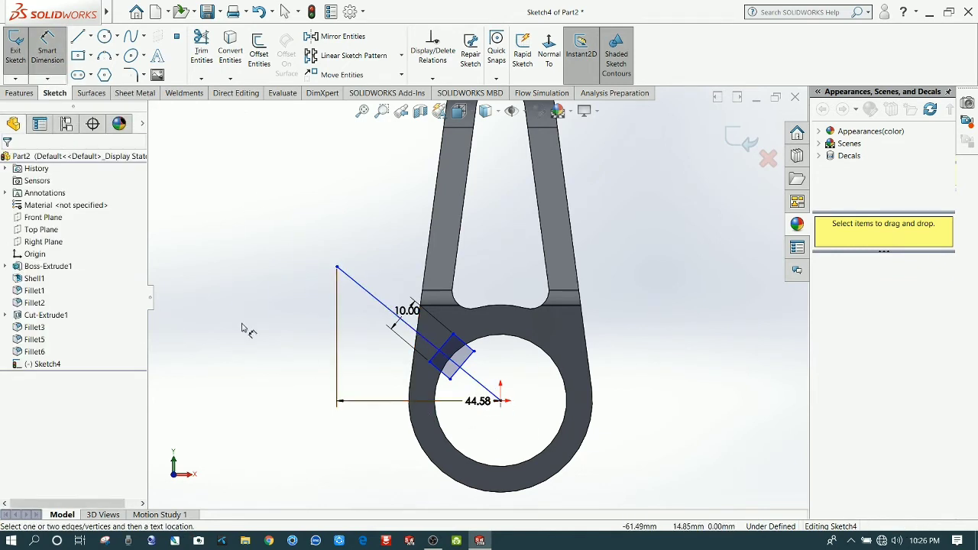
click(496, 398)
click(524, 426)
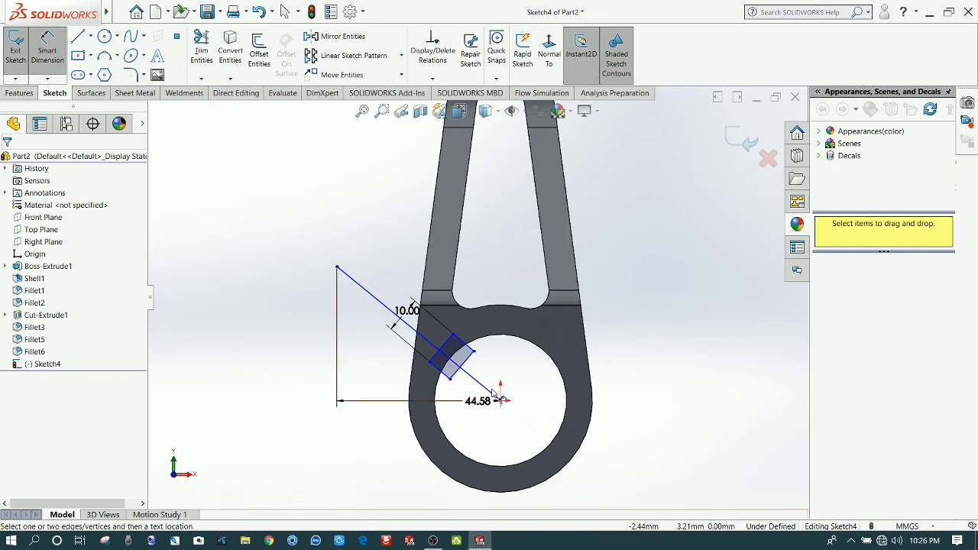
Dimension the angle between the slanted line and the vertical direction at the origin as 45 degrees.
click(485, 388)
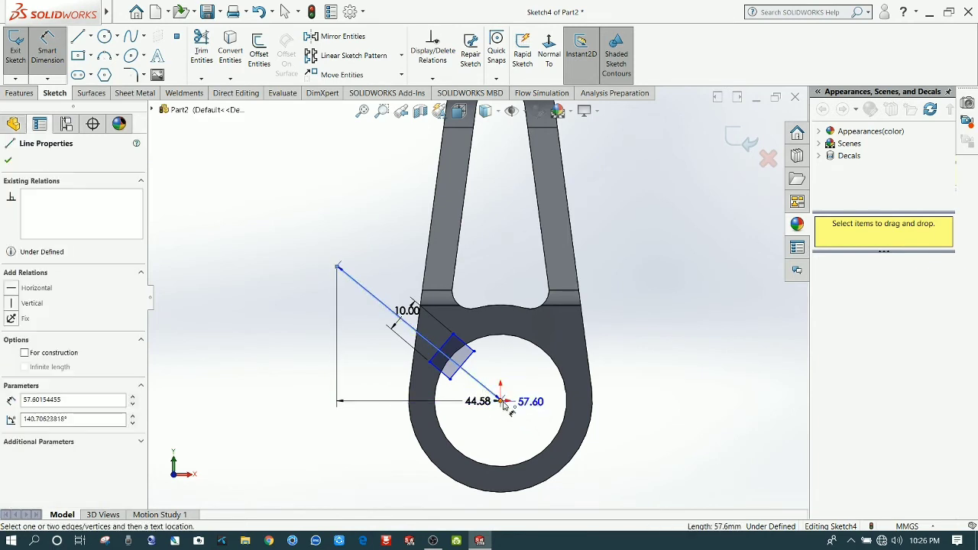
click(501, 400)
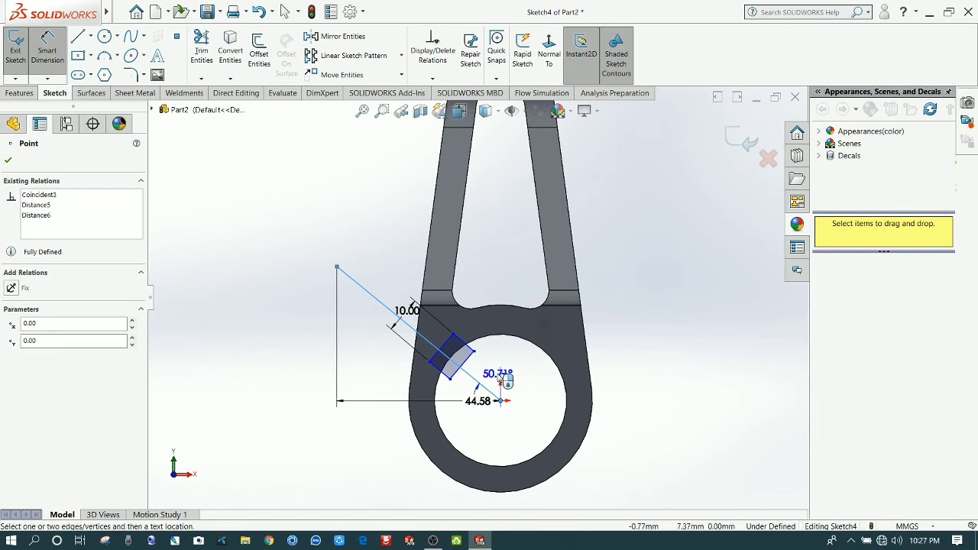
click(490, 372)
text(45)
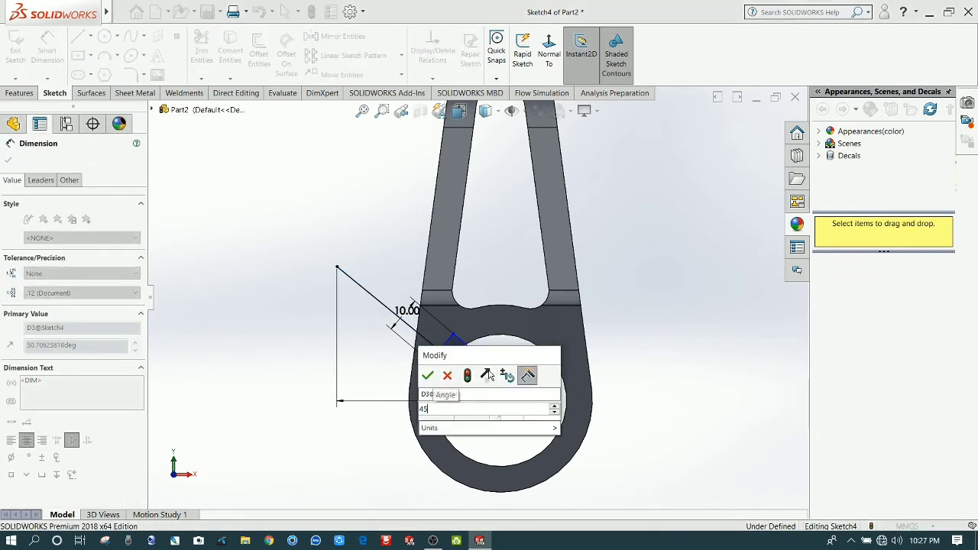
key(Return)
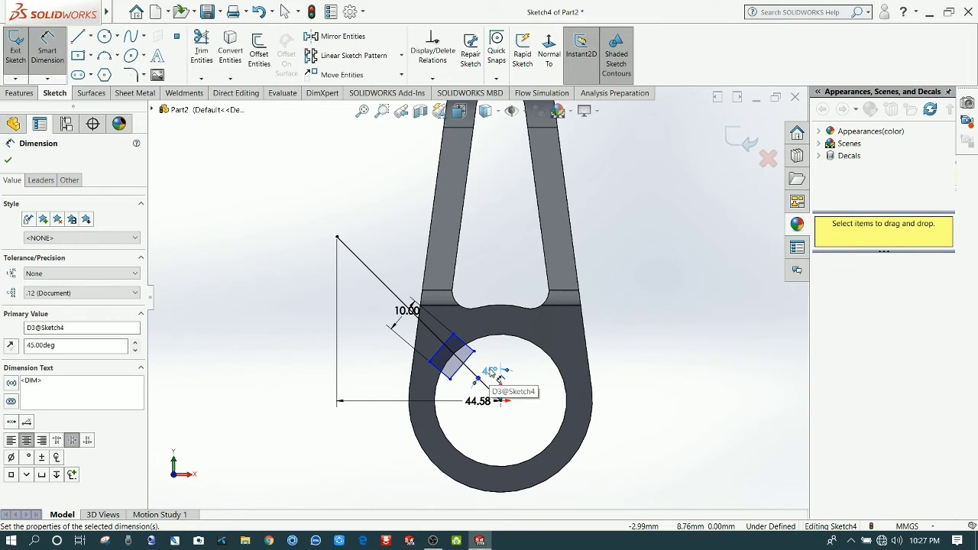
Make the slanted 45-degree line parallel to the adjoining radial side of the tilted rectangle.
click(531, 384)
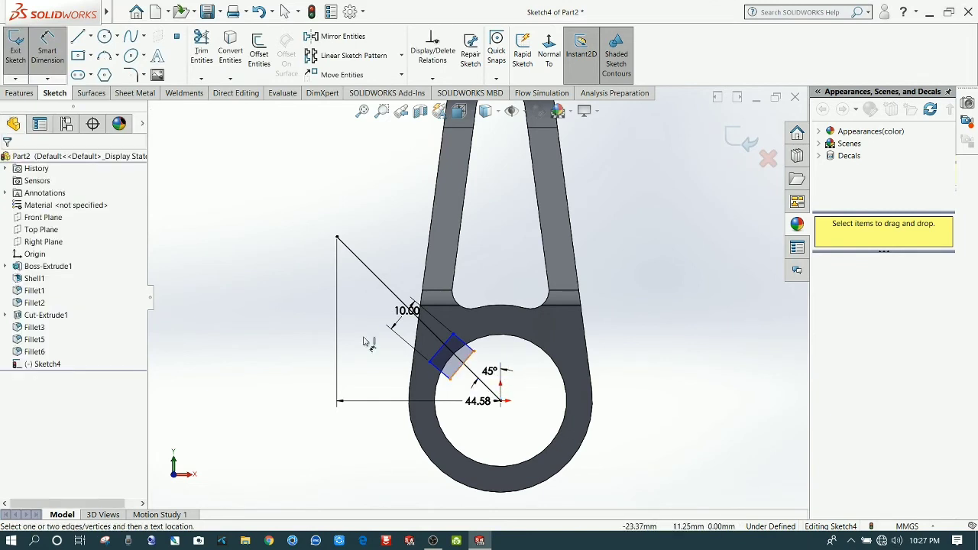
click(50, 49)
click(475, 373)
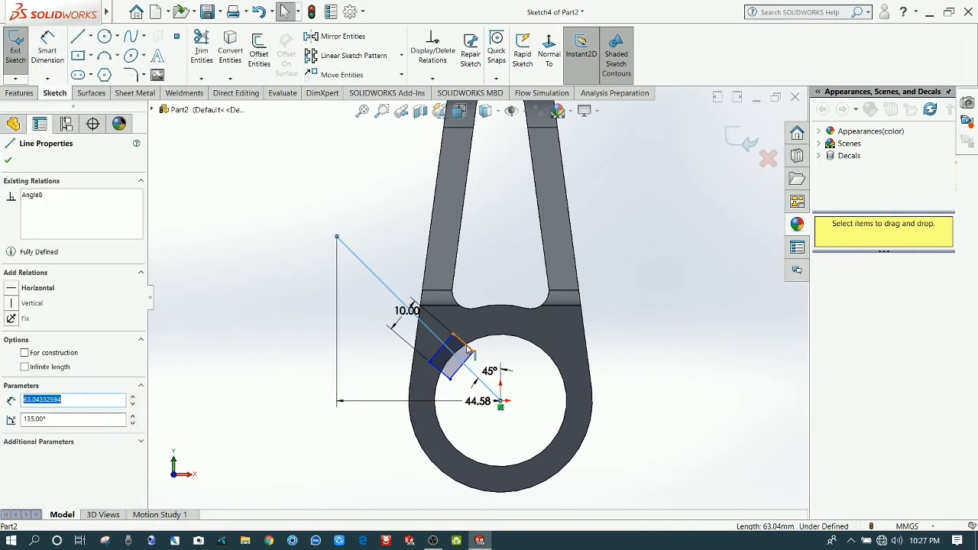
ctrl+click(474, 351)
click(559, 320)
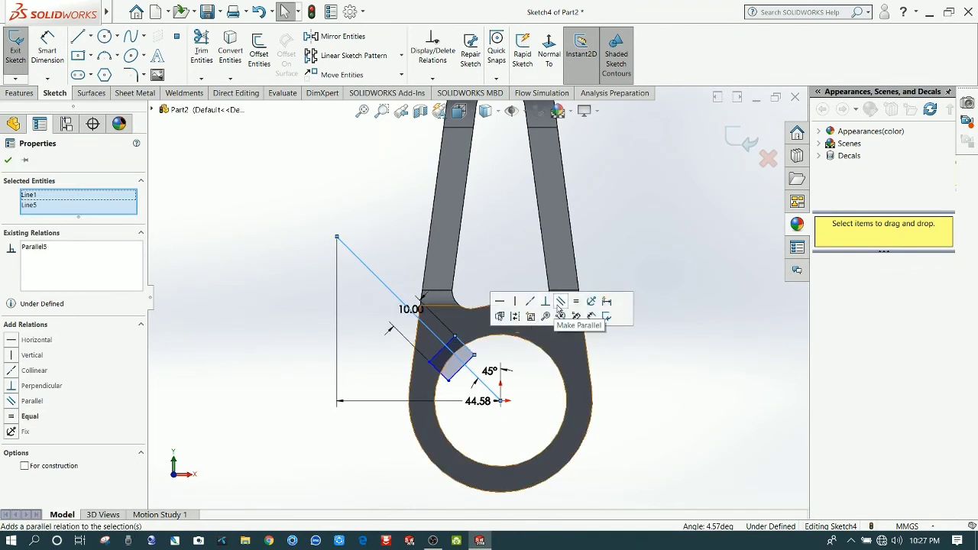
click(624, 408)
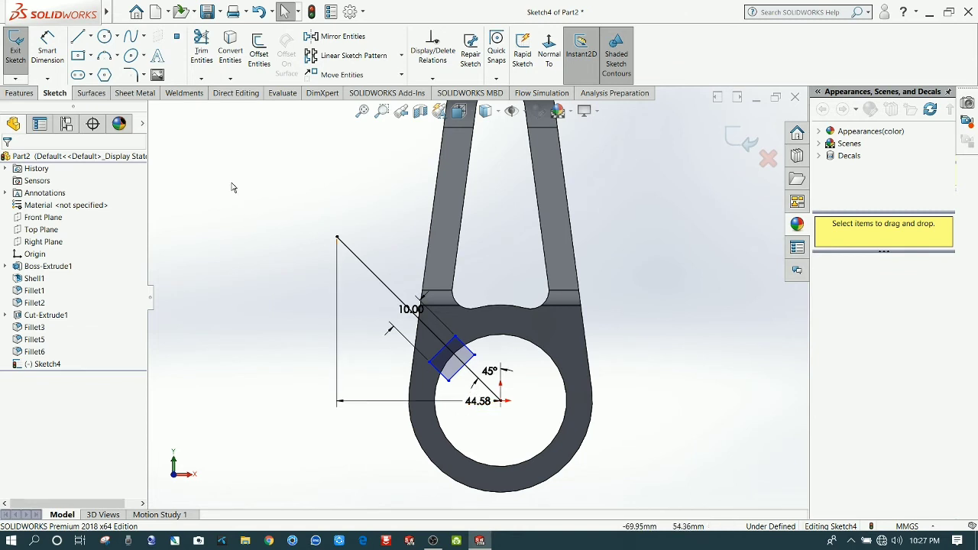
Dimension the distance from the tilted rectangle's outer side to the origin as 20 mm.
click(47, 50)
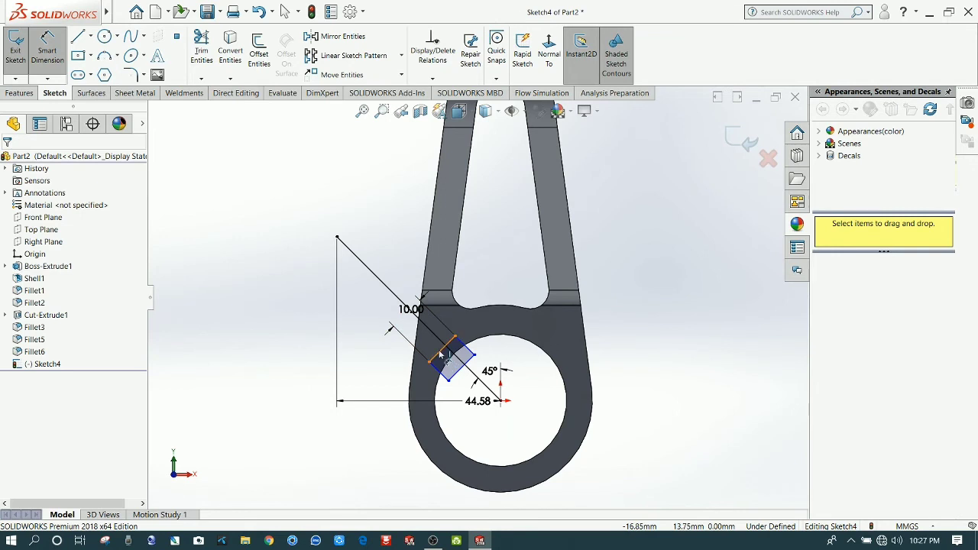
click(440, 353)
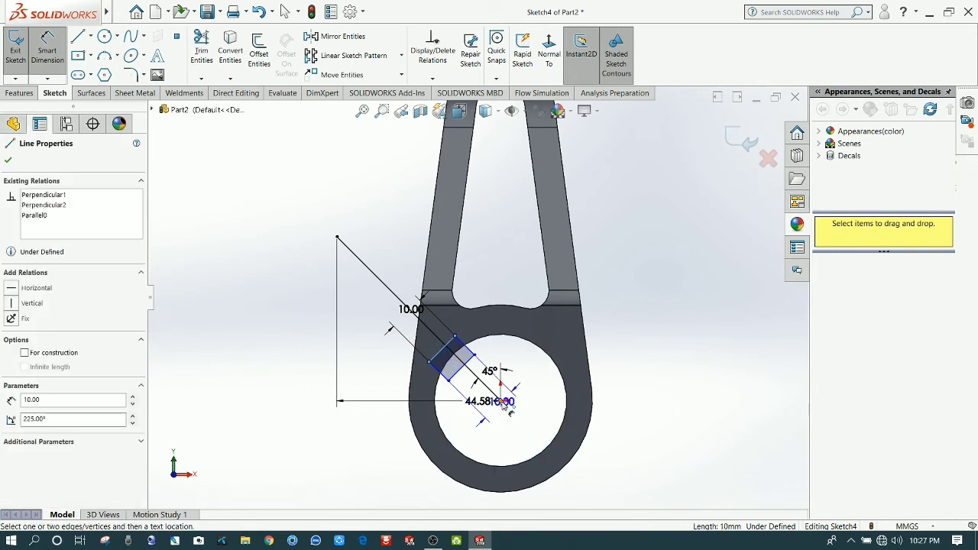
click(501, 402)
click(386, 470)
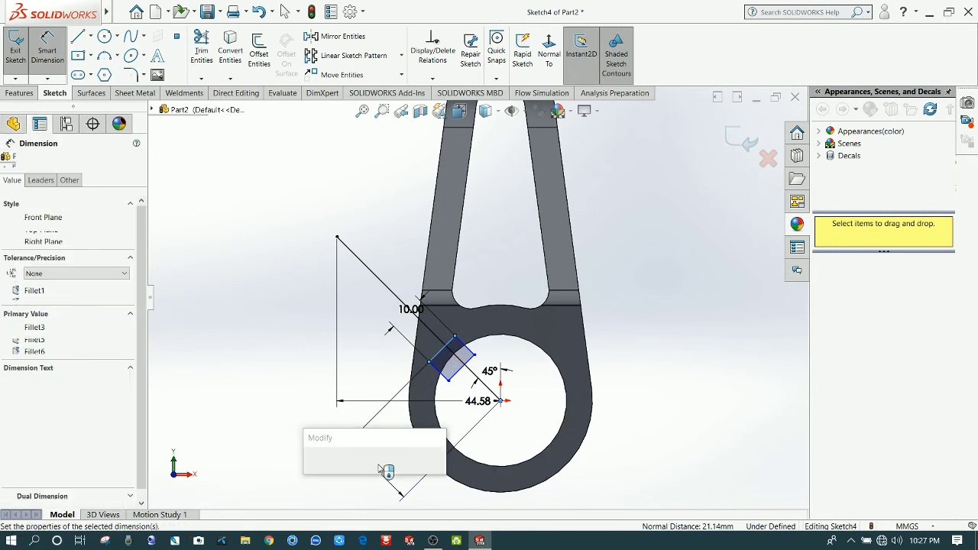
text(20)
key(Return)
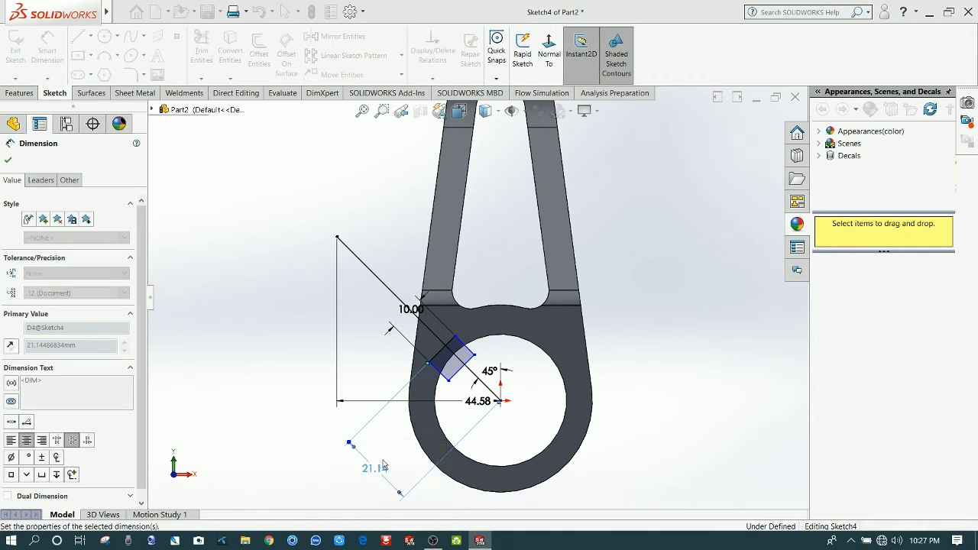
click(322, 331)
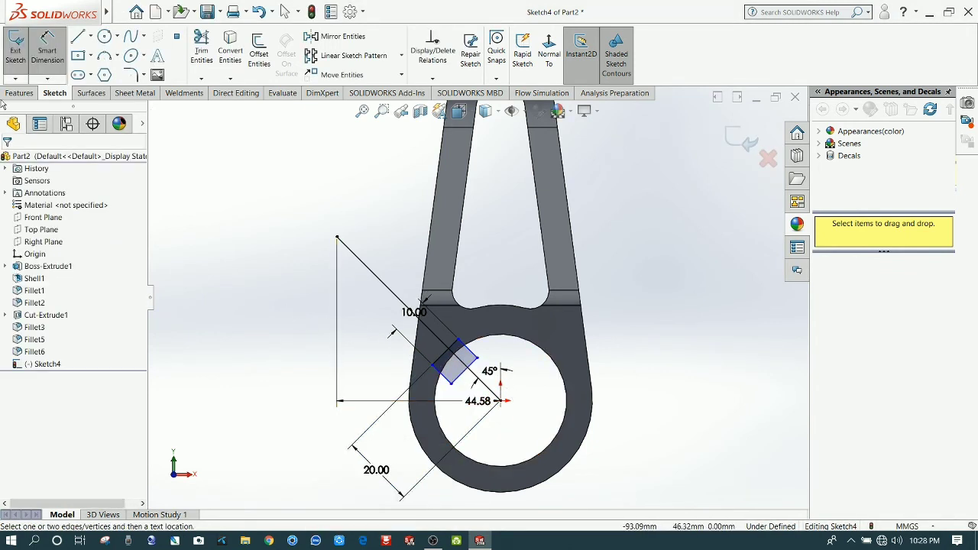
Try to make a 120 mm blind extruded cut from one region of the tilted rectangle.
click(17, 93)
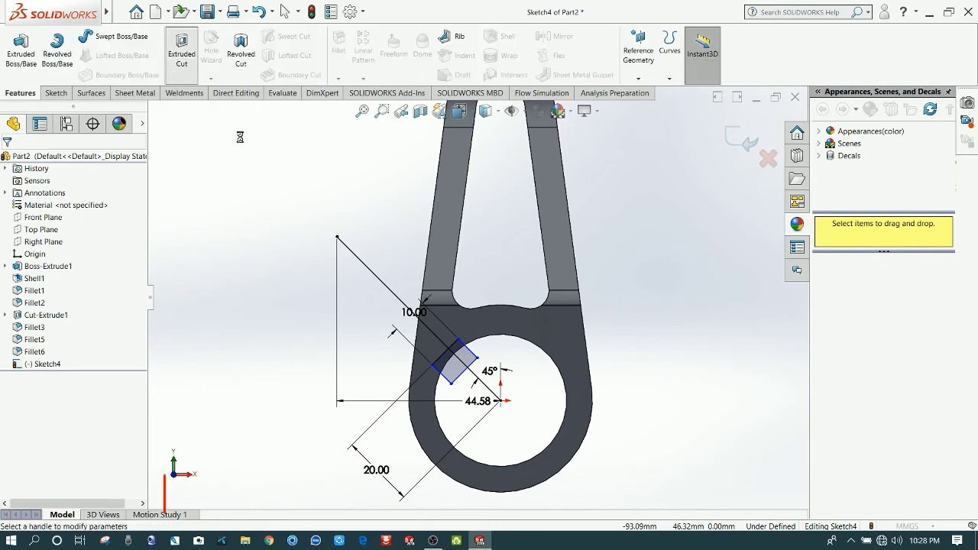
click(181, 50)
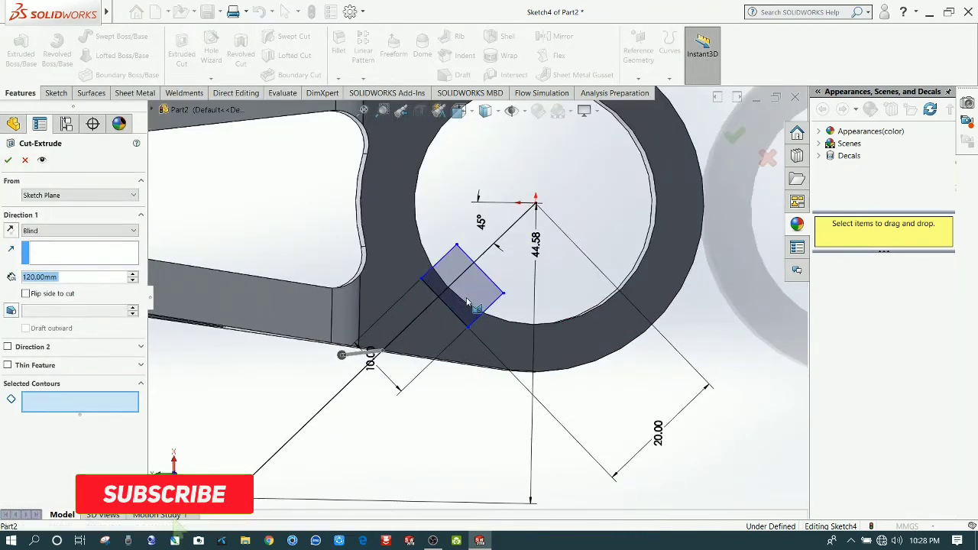
click(459, 309)
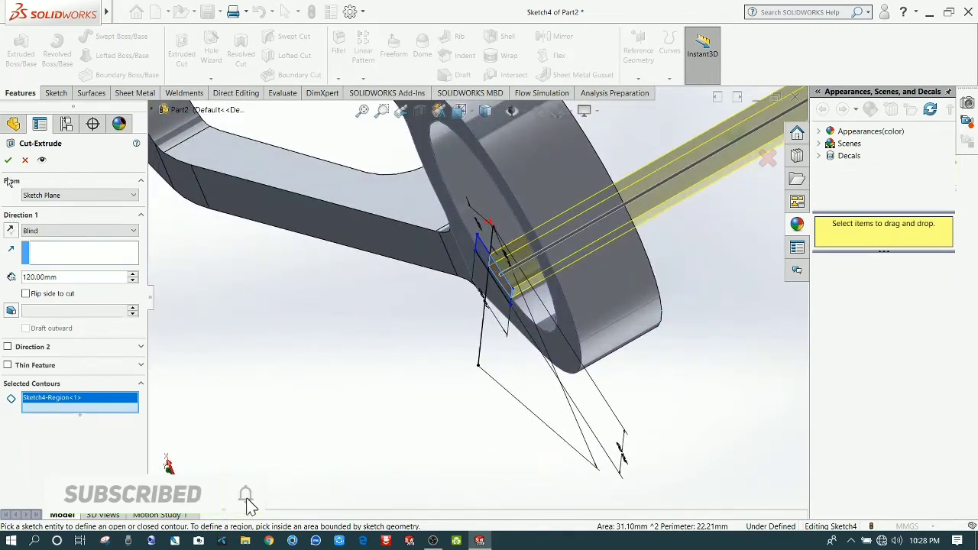
click(8, 161)
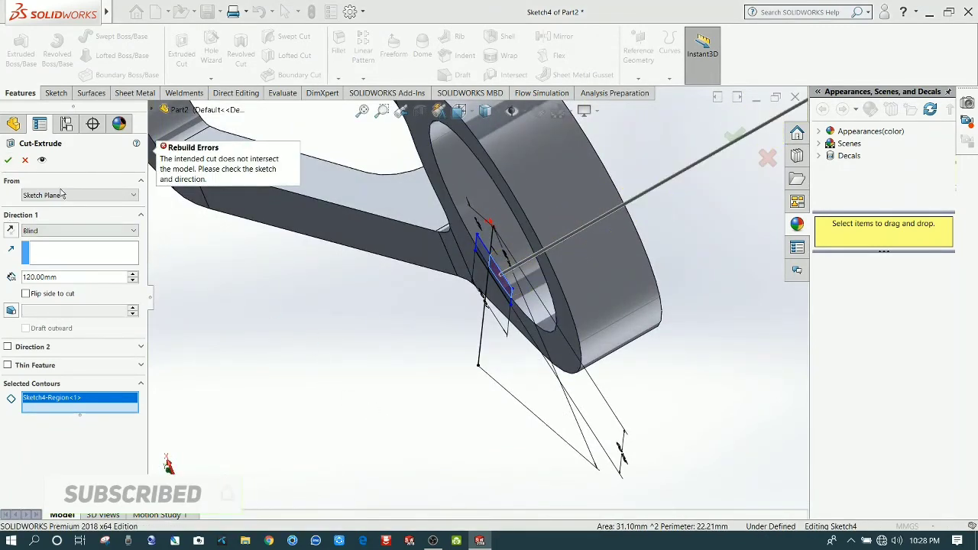
click(25, 161)
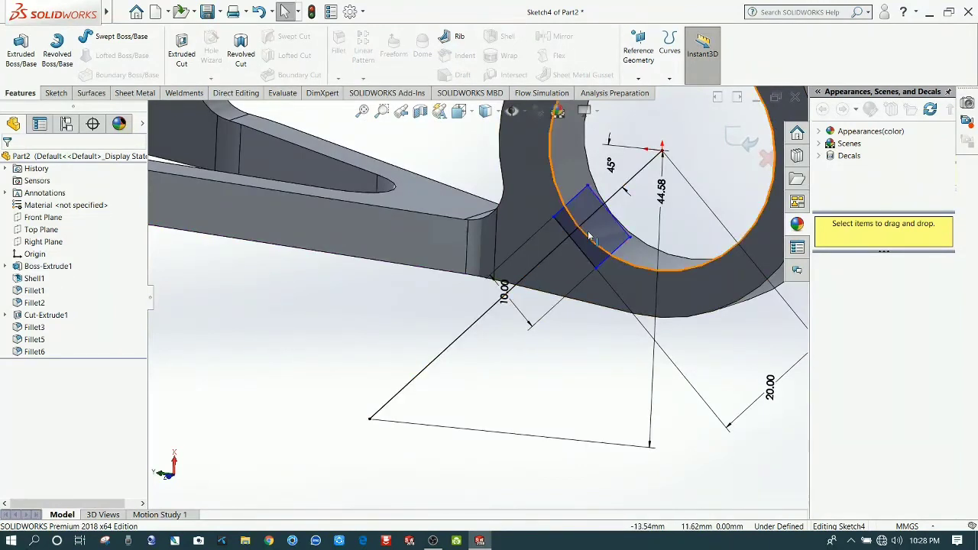
Convert the slanted line to construction geometry and extrude-cut the whole tilted rectangle into the large ring.
click(610, 197)
click(637, 185)
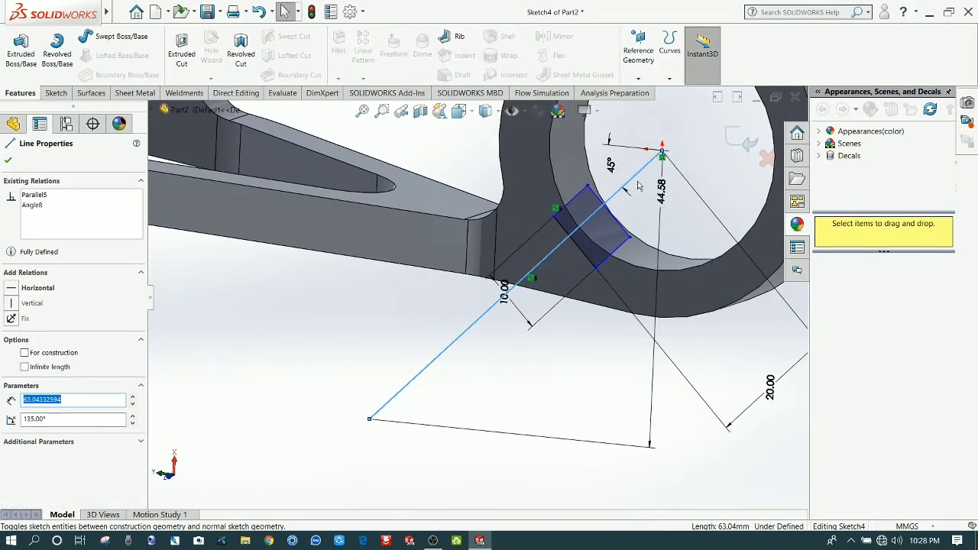
click(323, 338)
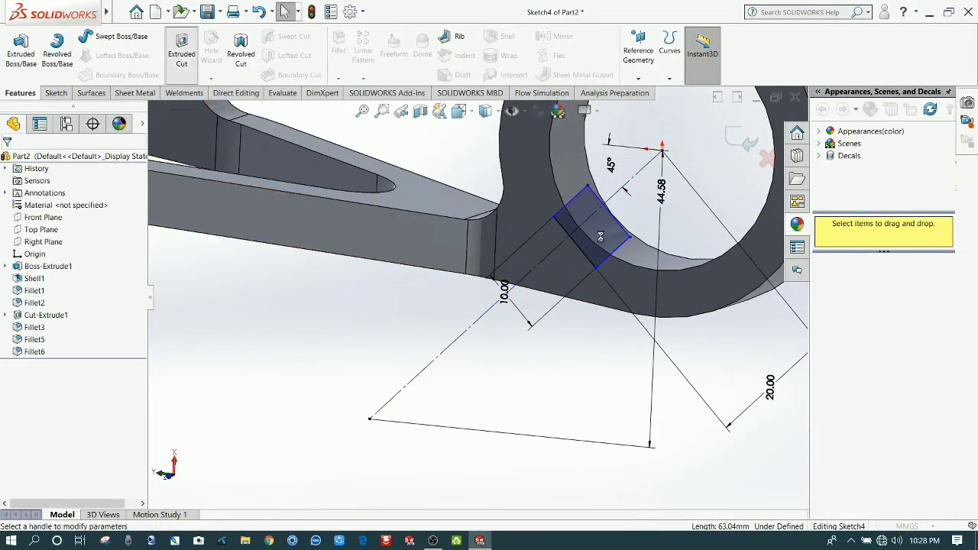
click(8, 160)
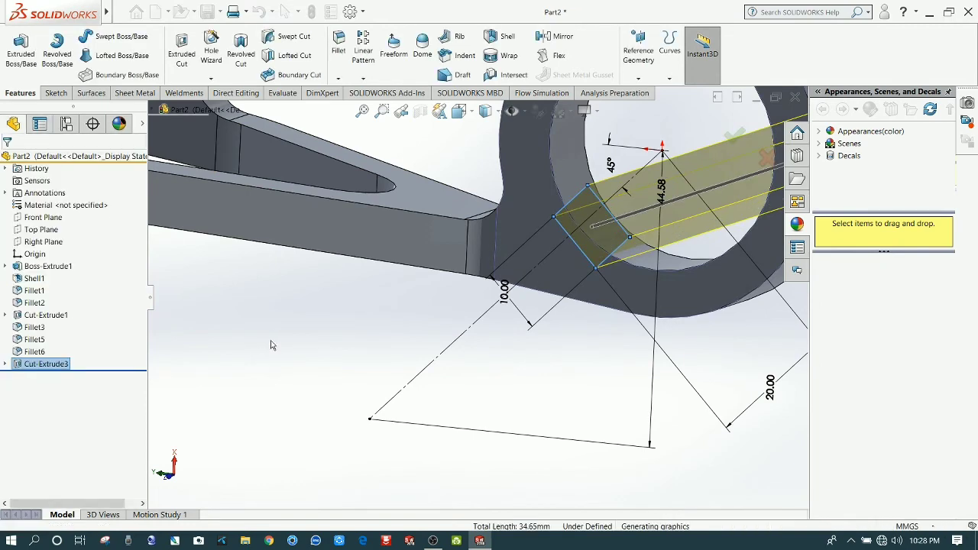
Start a fillet on the outer profile edge of one side face with a 2 mm radius.
middle_drag(398, 343, 378, 349)
scroll(428, 268, down, 3)
middle_drag(439, 321, 495, 446)
click(333, 68)
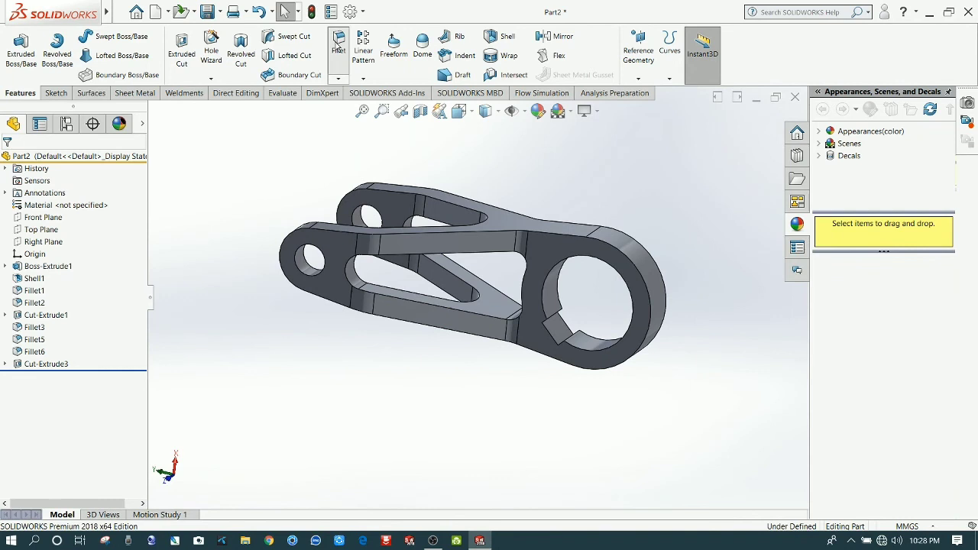
click(410, 231)
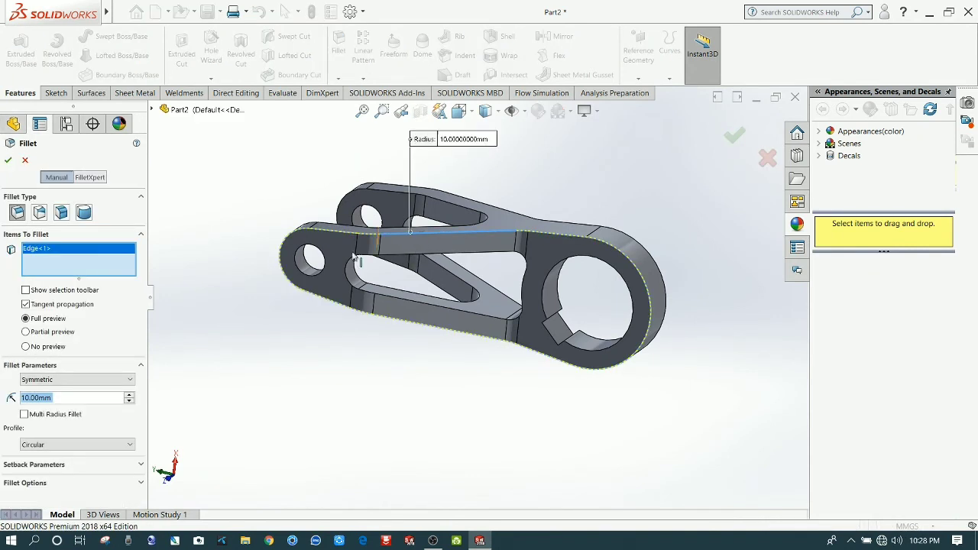
text(2)
key(Return)
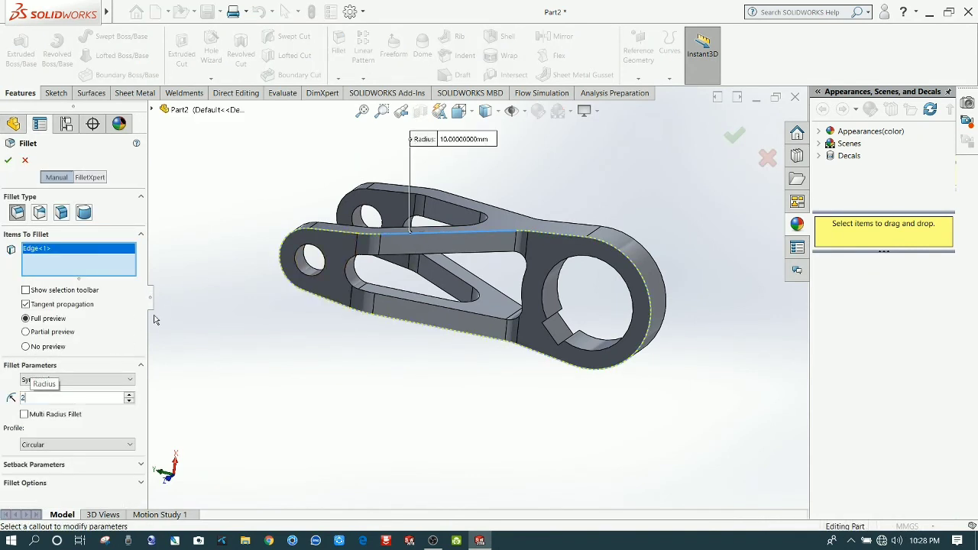
Add the opposite side's outer profile edge and the triangular window edges on both sides to the fillet, and apply it.
middle_drag(546, 178, 490, 293)
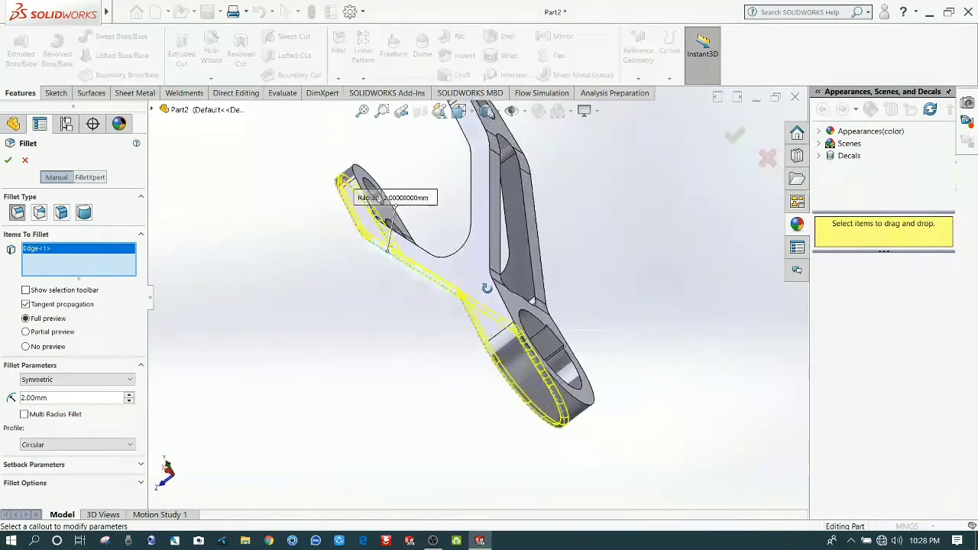
click(490, 260)
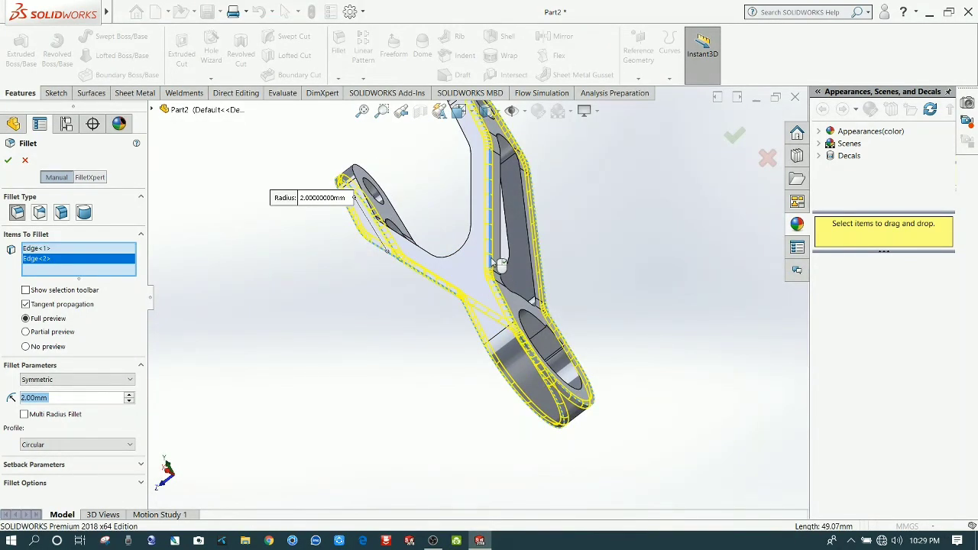
middle_drag(530, 448, 428, 447)
click(474, 321)
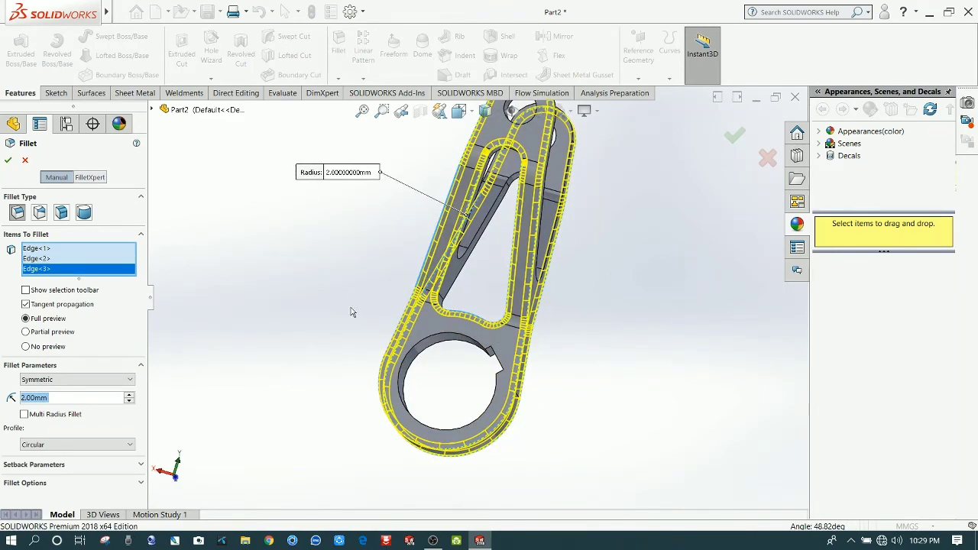
middle_drag(349, 312, 412, 275)
mouse_move(512, 274)
middle_down()
mouse_move(533, 257)
mouse_move(504, 262)
middle_up()
click(442, 288)
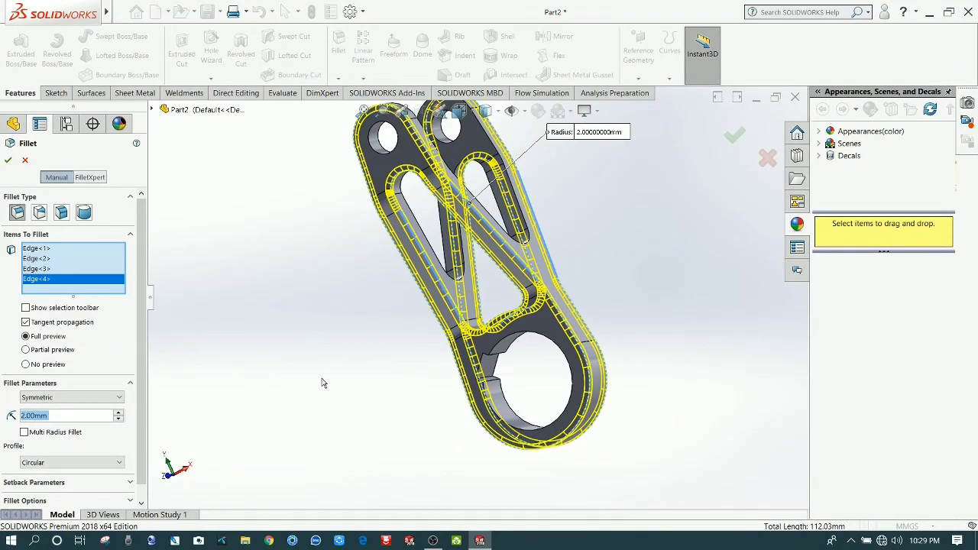
click(8, 162)
Apply a yellow color appearance to the whole part.
middle_drag(303, 412, 309, 337)
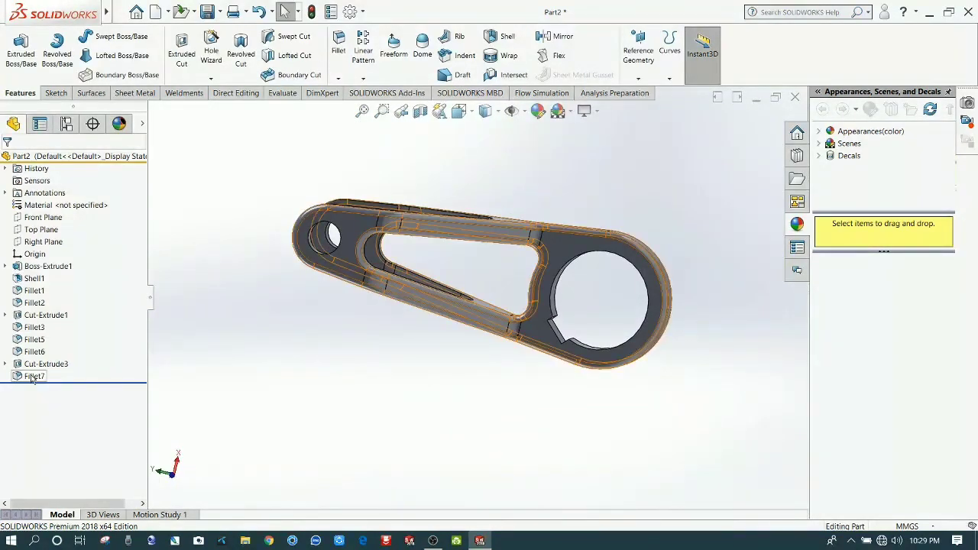
right_click(34, 376)
click(206, 328)
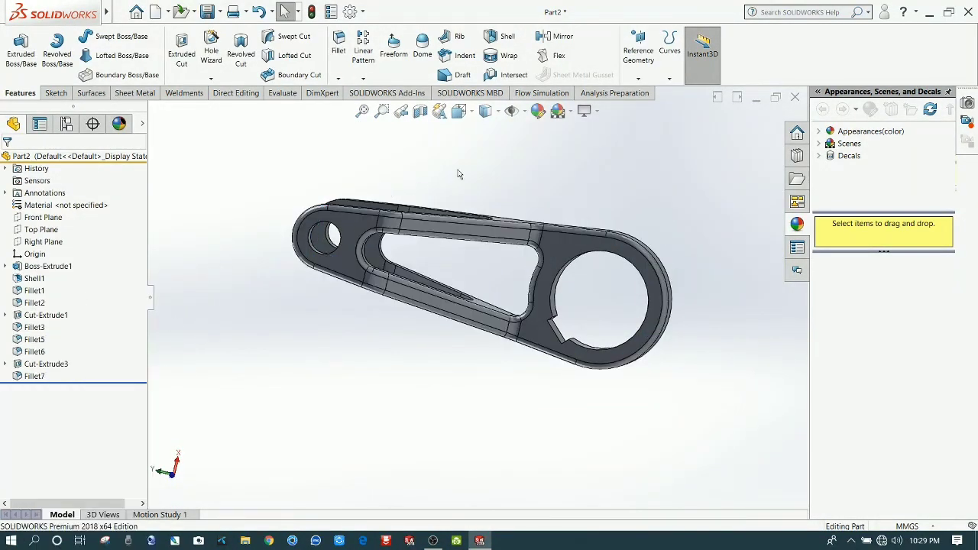
click(539, 113)
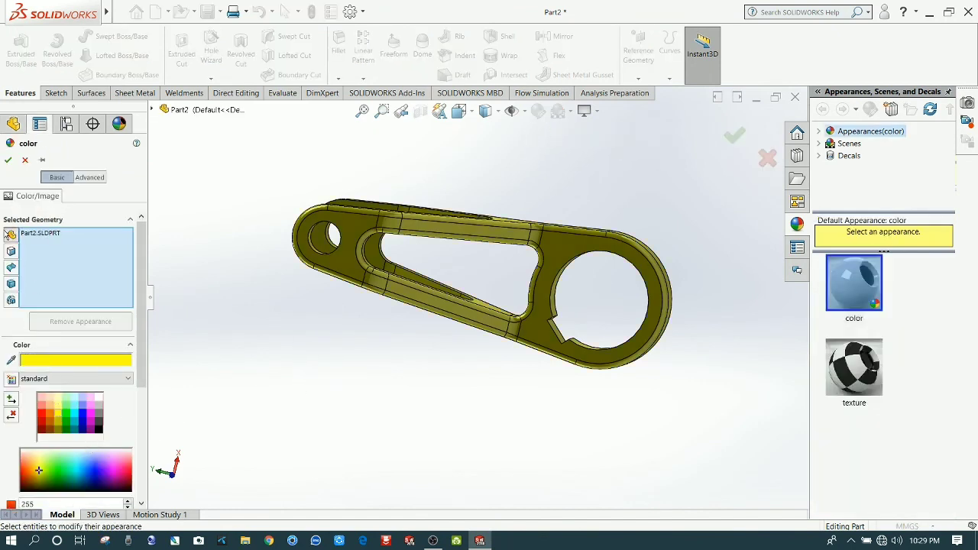
click(7, 160)
Apply a red color appearance to the 2 mm edge fillet, Fillet7.
click(34, 375)
right_click(35, 375)
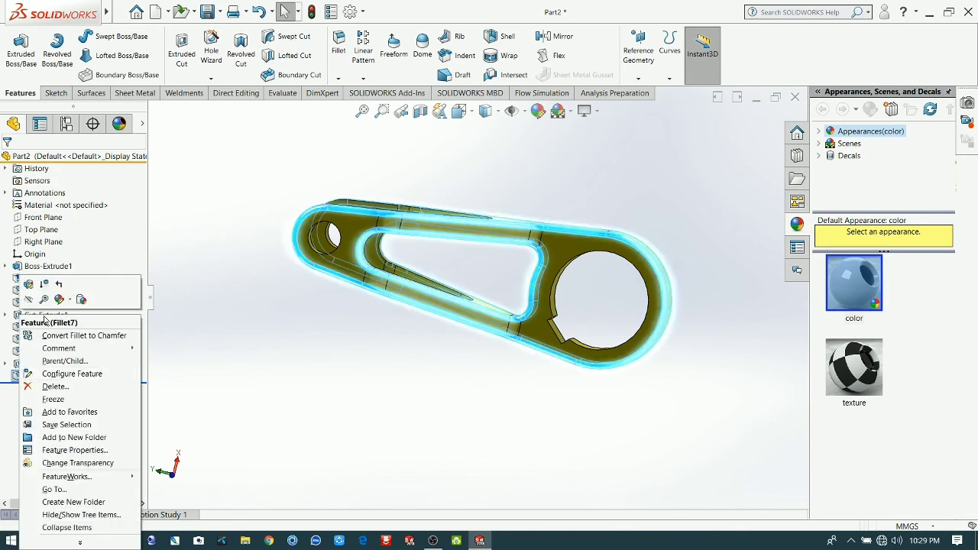
click(59, 298)
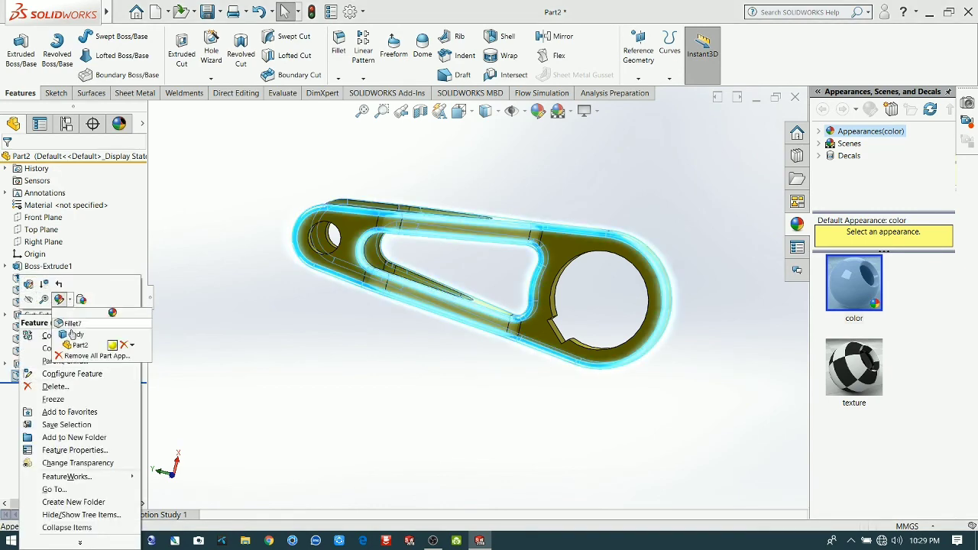
click(73, 323)
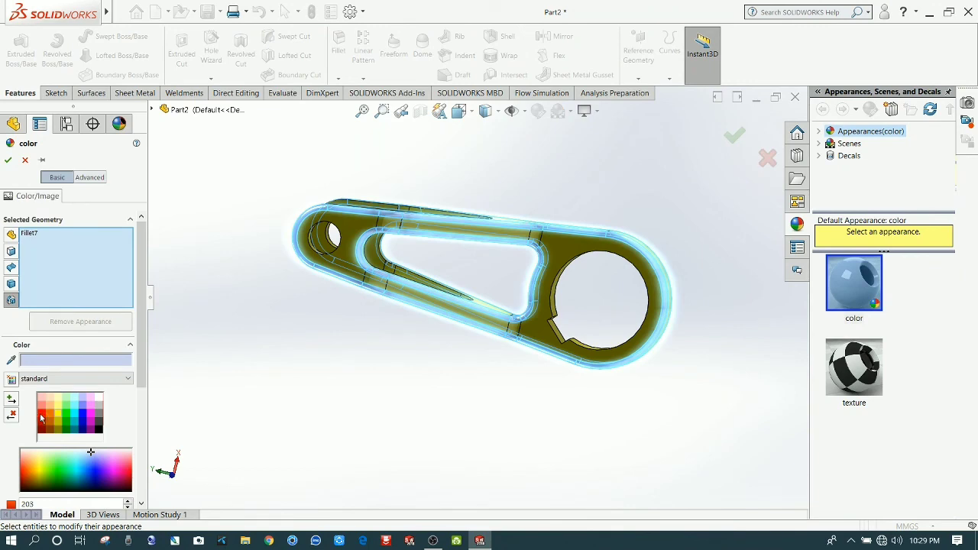
click(42, 415)
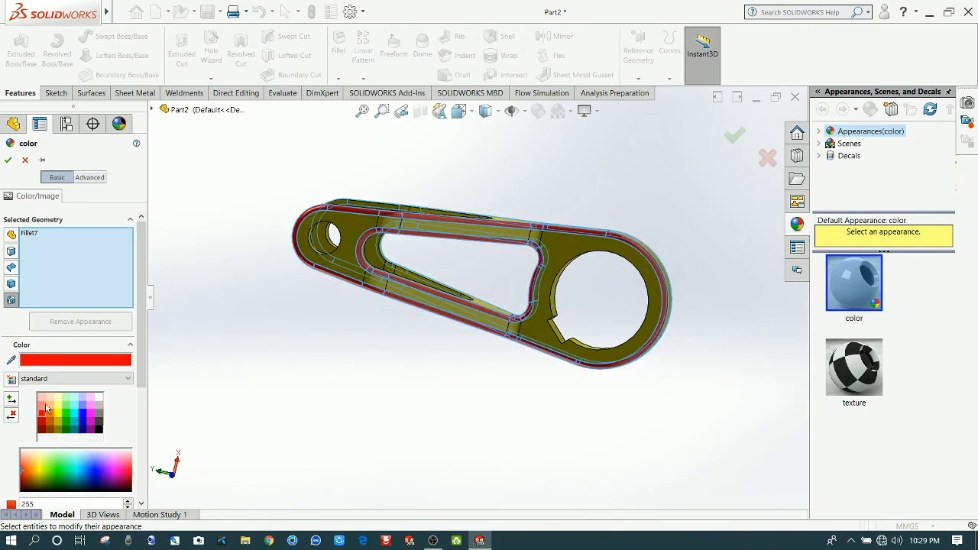
click(7, 161)
Edit the 2 mm edge fillet to include two more edges of the fork.
mouse_move(275, 325)
middle_down()
mouse_move(317, 469)
mouse_move(262, 399)
mouse_move(456, 291)
mouse_move(535, 397)
mouse_move(484, 375)
mouse_move(450, 489)
mouse_move(490, 487)
mouse_move(349, 316)
mouse_move(285, 332)
middle_up()
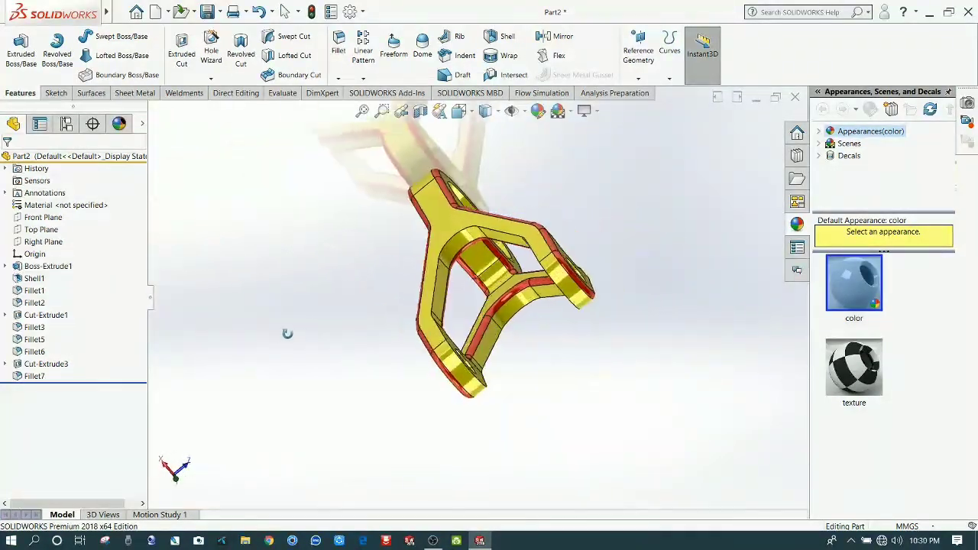
right_click(43, 382)
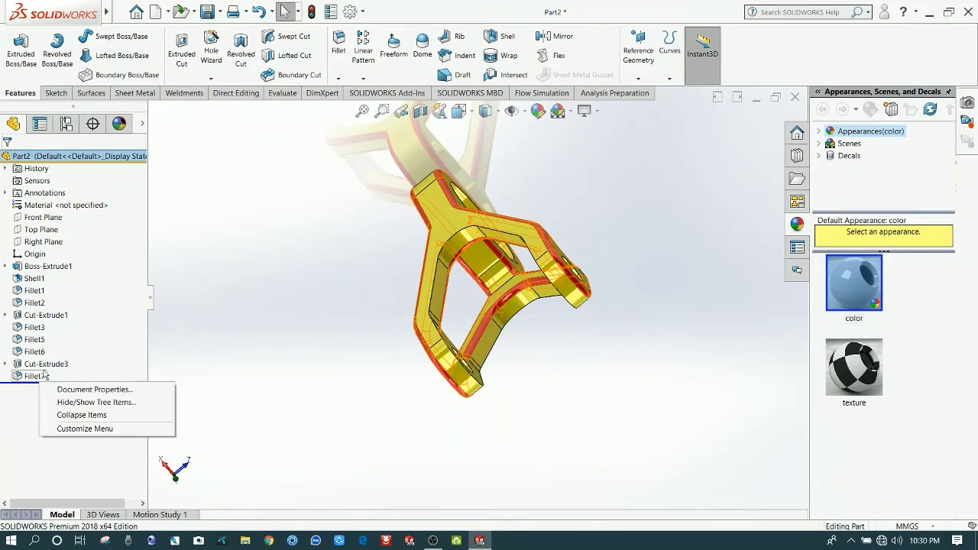
click(35, 376)
right_click(35, 376)
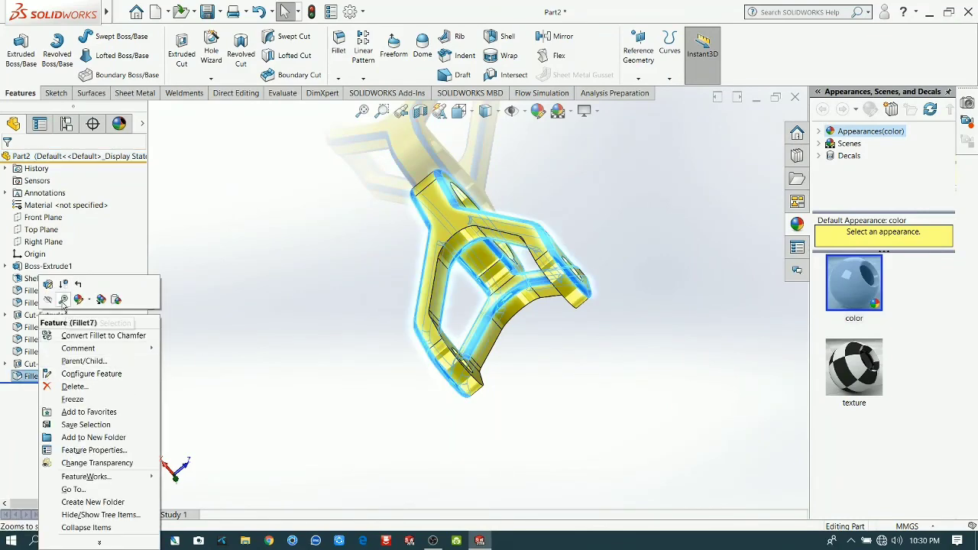
click(52, 283)
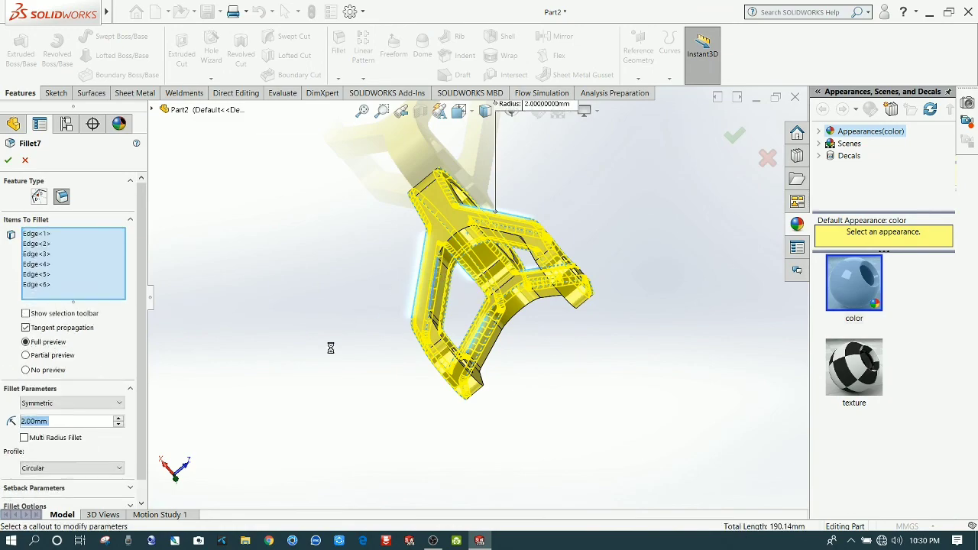
middle_drag(323, 367, 256, 263)
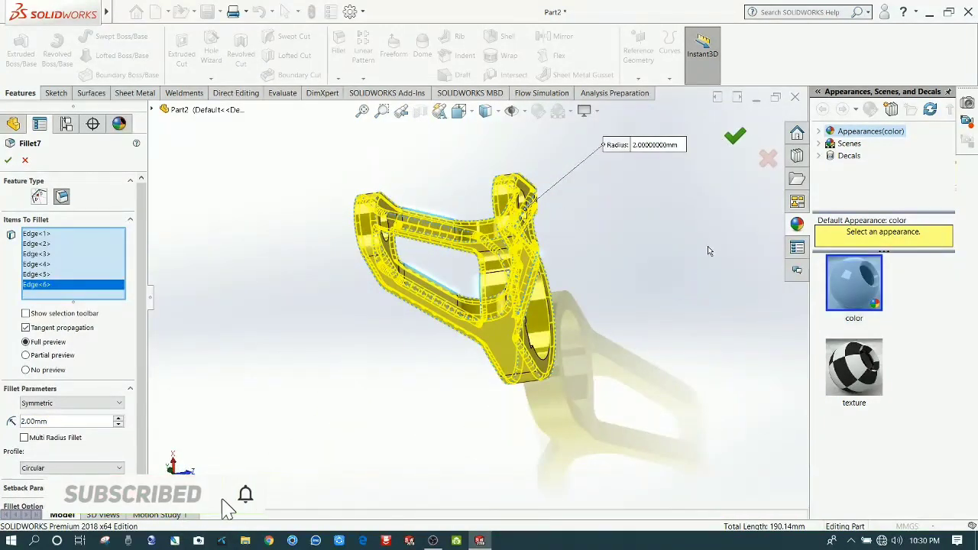
middle_drag(632, 258, 692, 412)
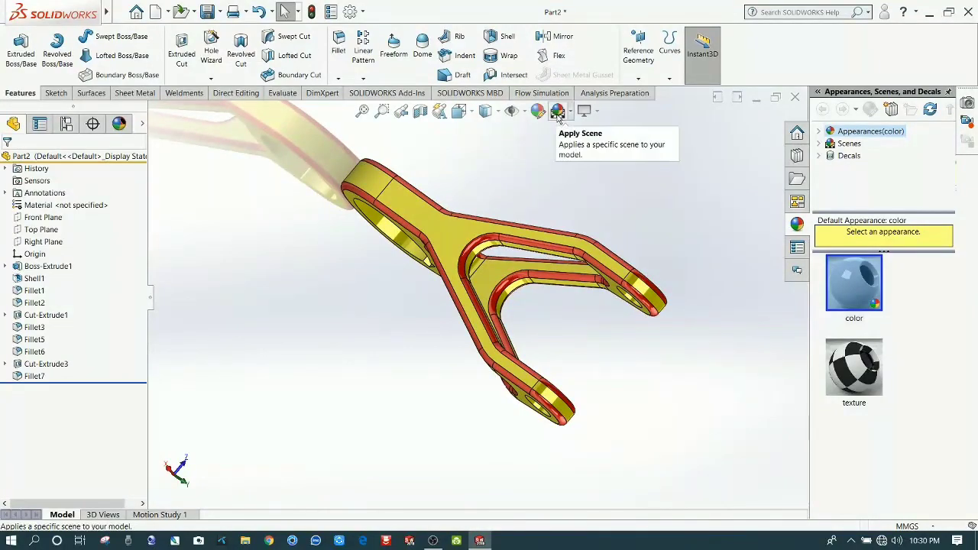